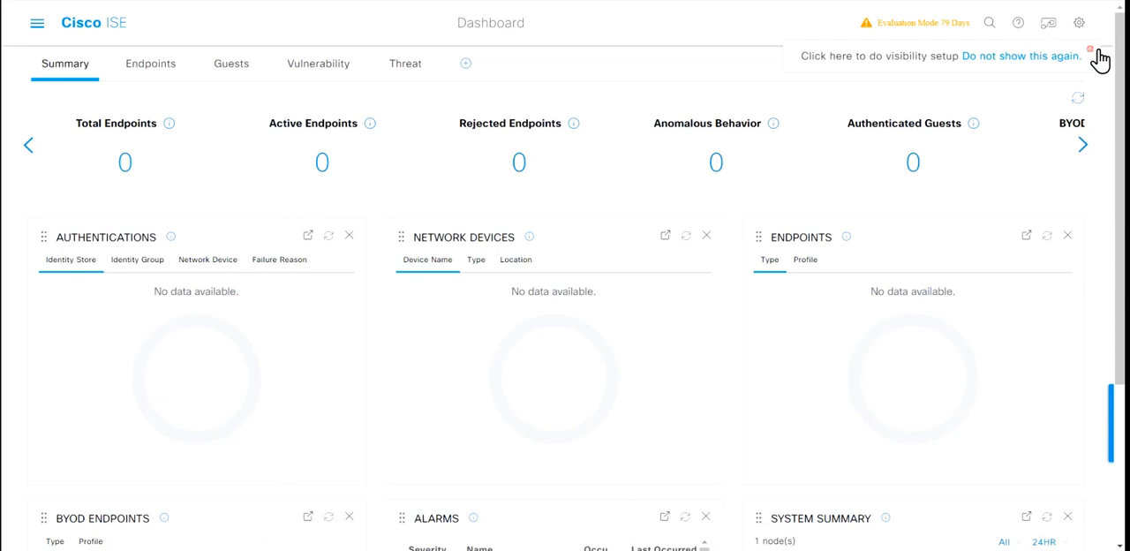
Step: Dismiss the visibility setup notice and look over the Summary dashboard's dashlets, including Alarms and System Summary
click(1093, 50)
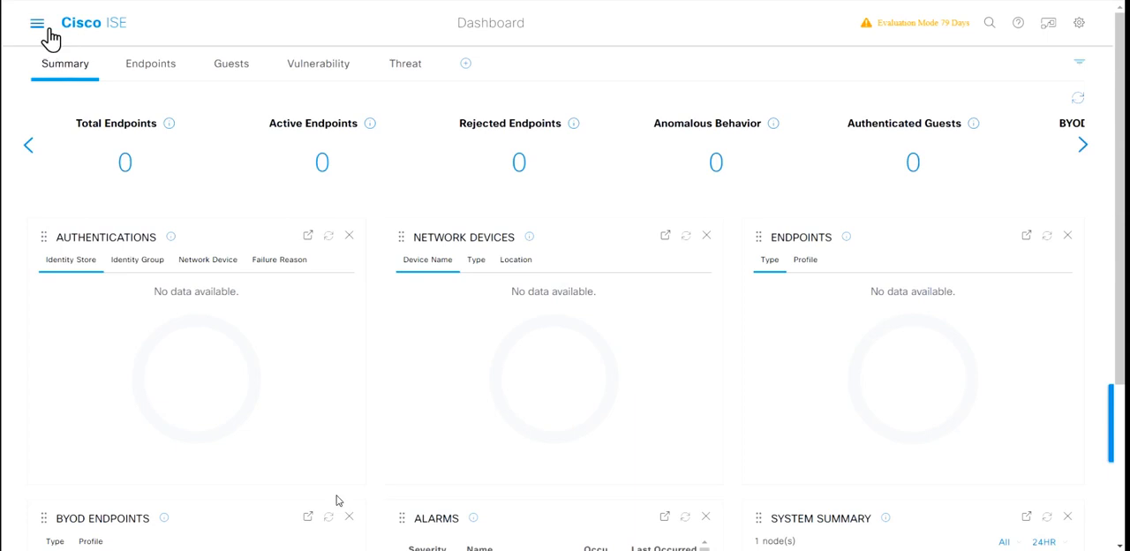
scroll(351, 361, down, 3)
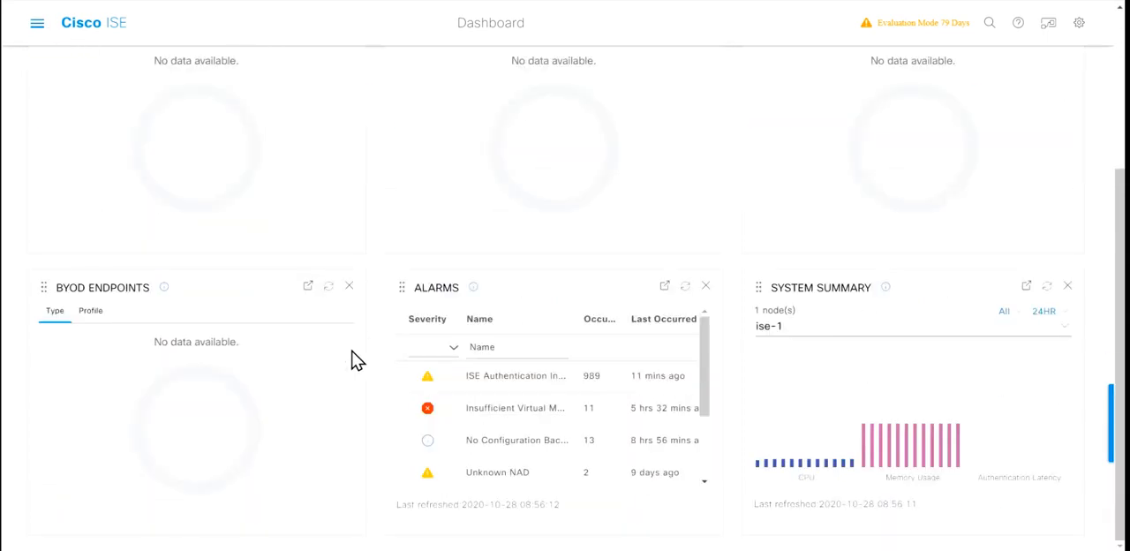
scroll(351, 360, up, 3)
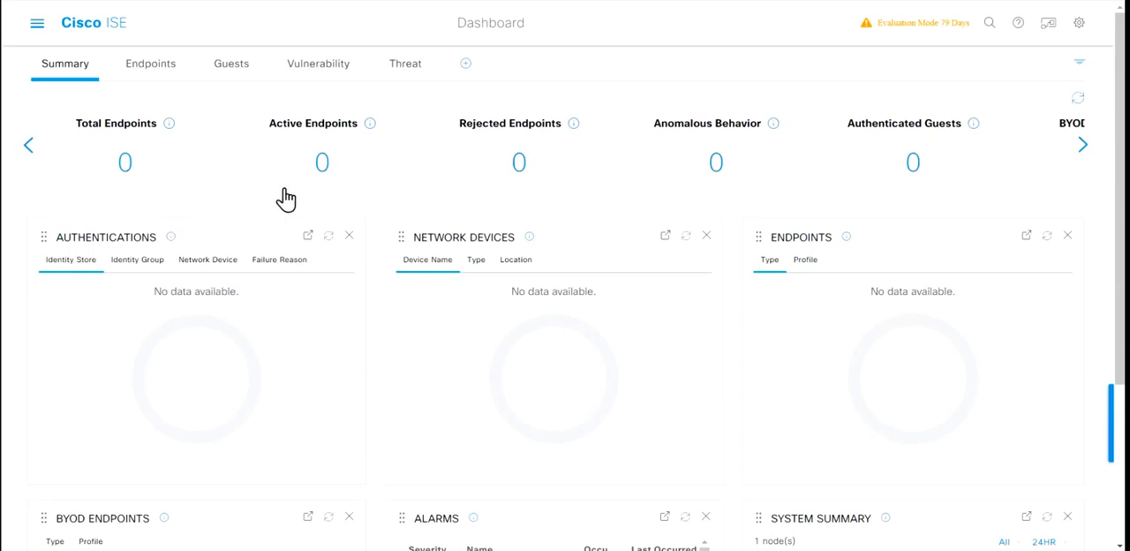
Step: Search the pages for "posture" and open the Posture work center
click(38, 24)
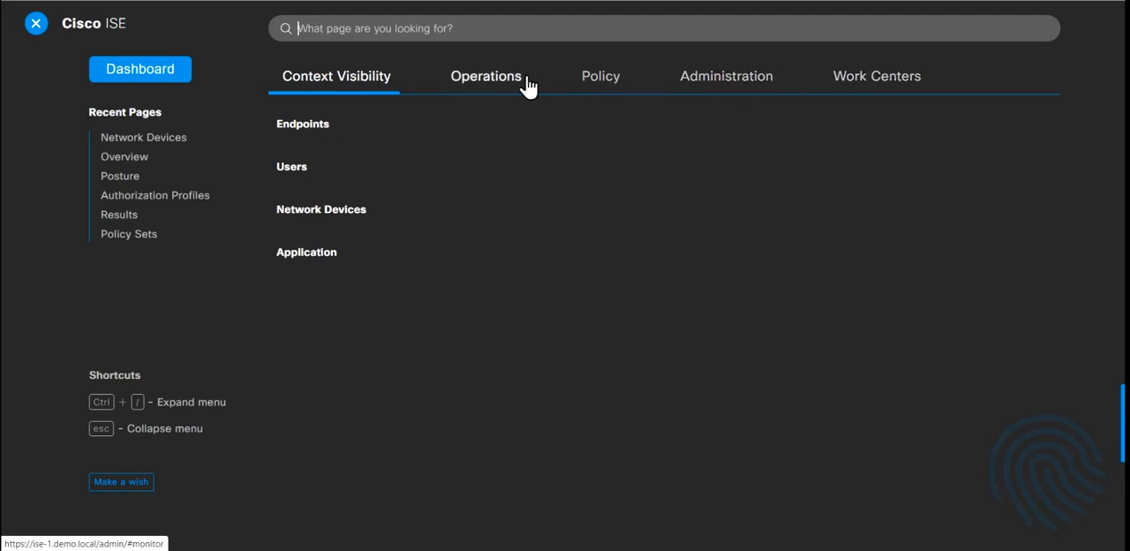
click(355, 27)
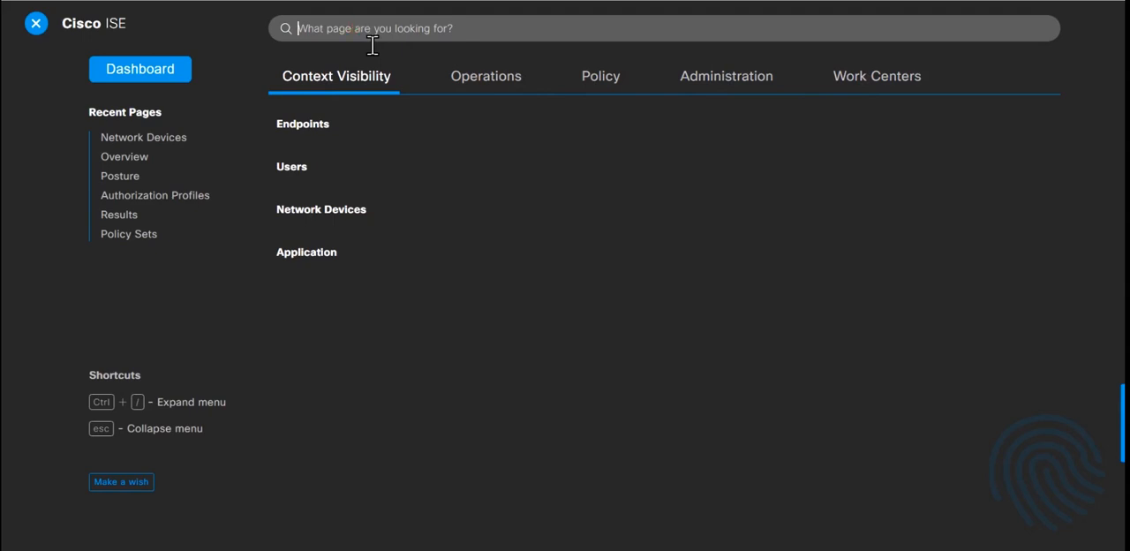
text(posture)
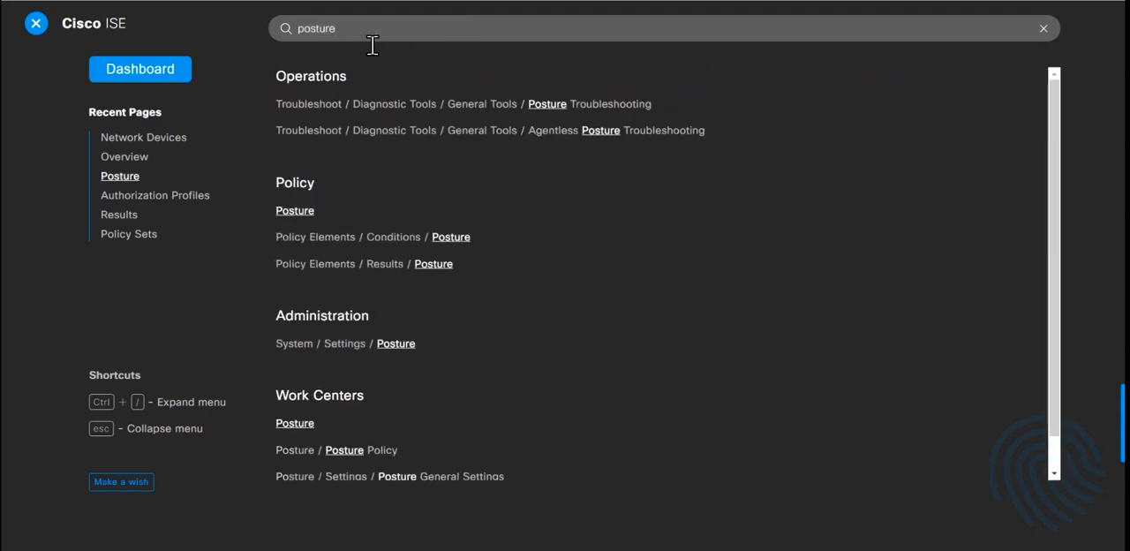
click(304, 427)
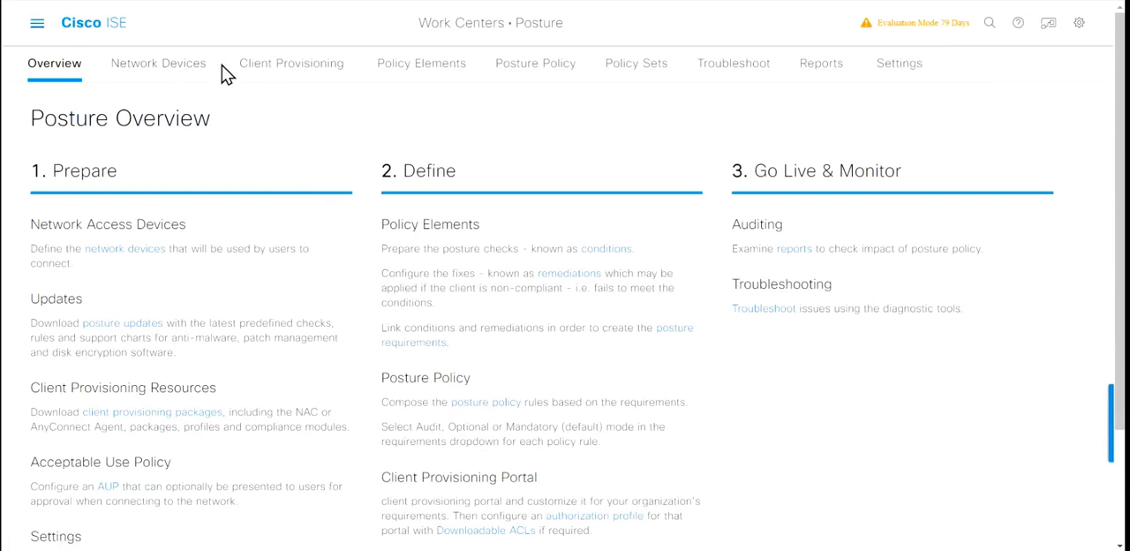
Step: Open the Authorization Profiles page from the recently visited pages
click(37, 24)
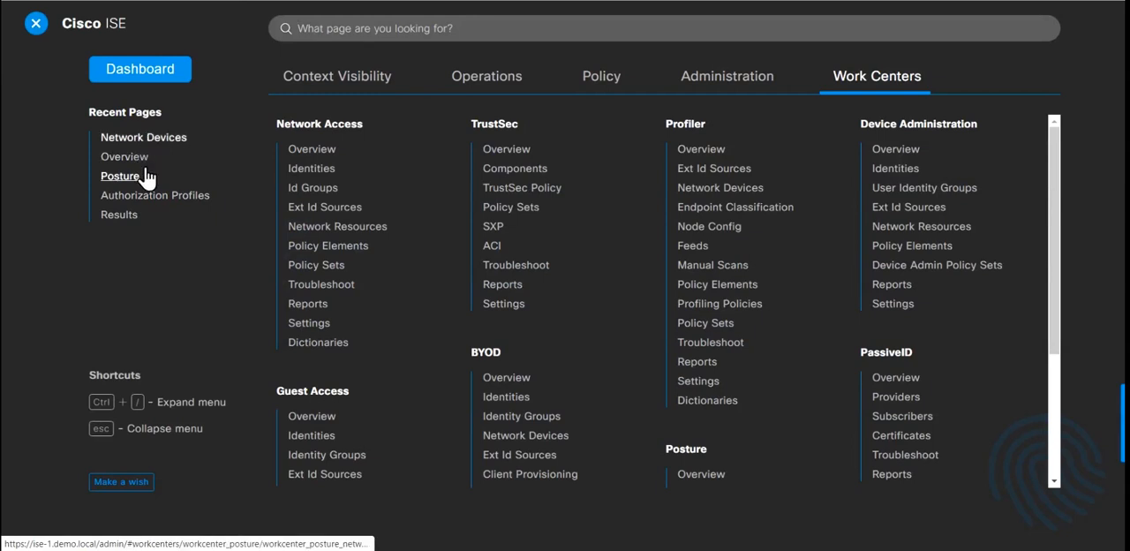
click(181, 206)
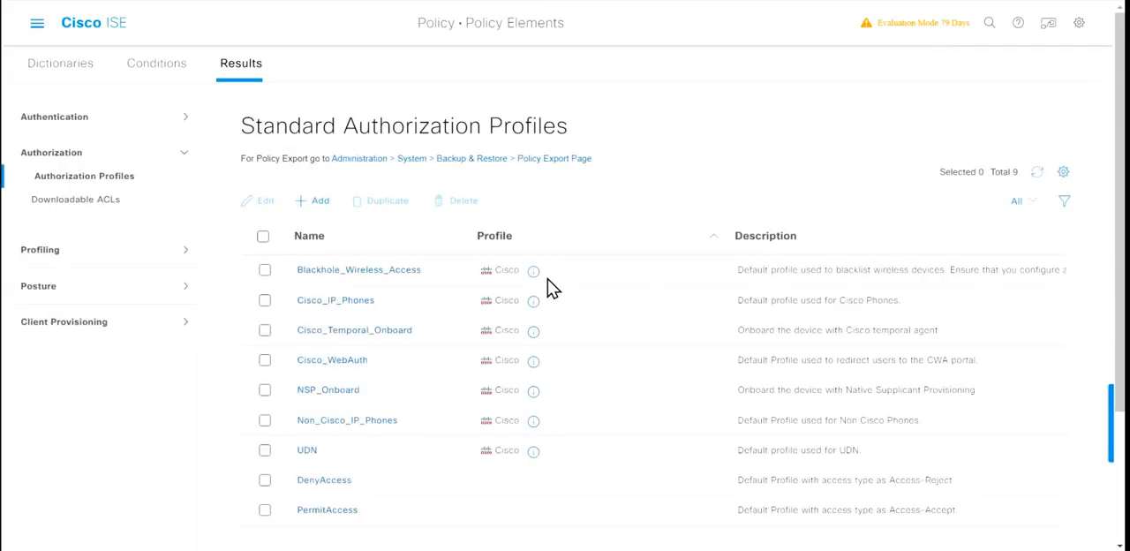
click(38, 27)
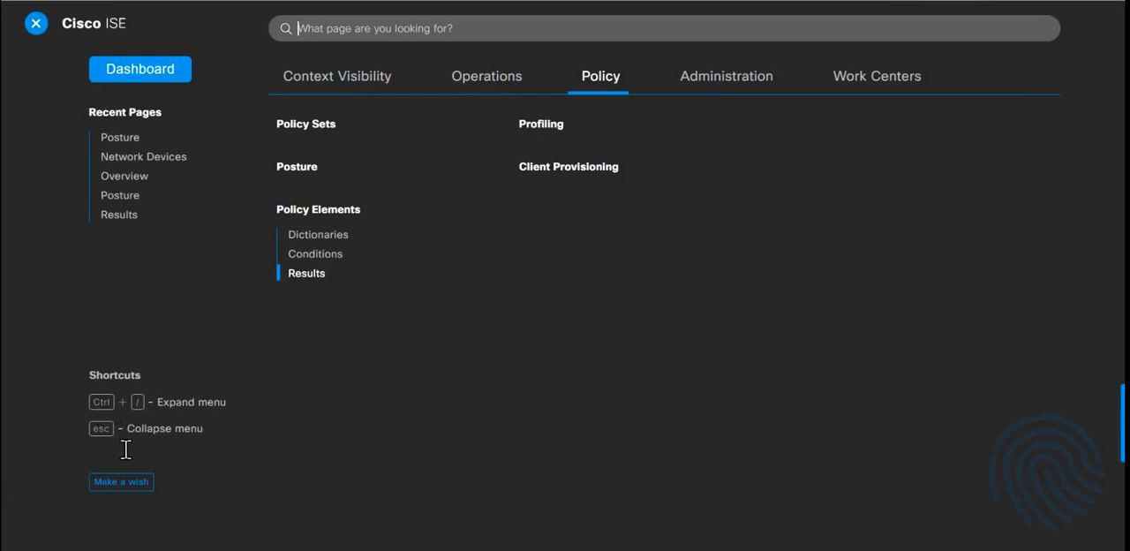
key(Escape)
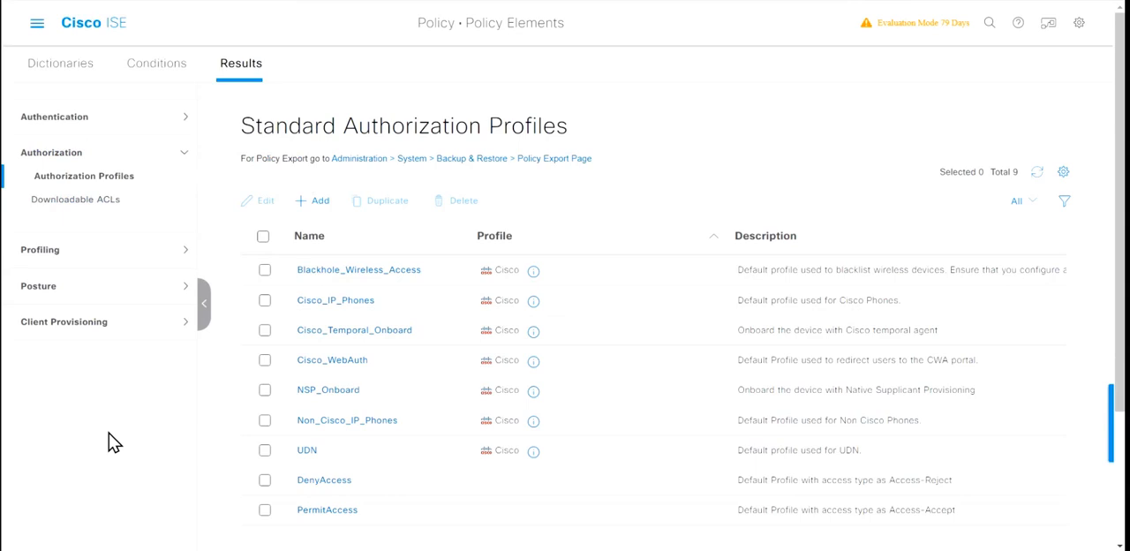
Step: Browse the Work Centers pages and return to the Posture work center's overview
key(ctrl+slash)
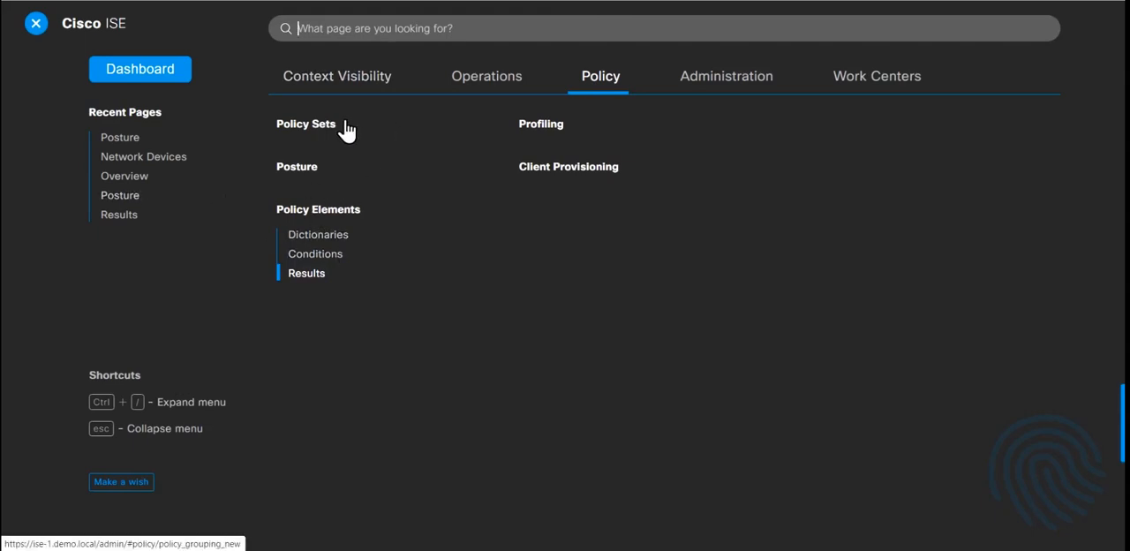
click(861, 79)
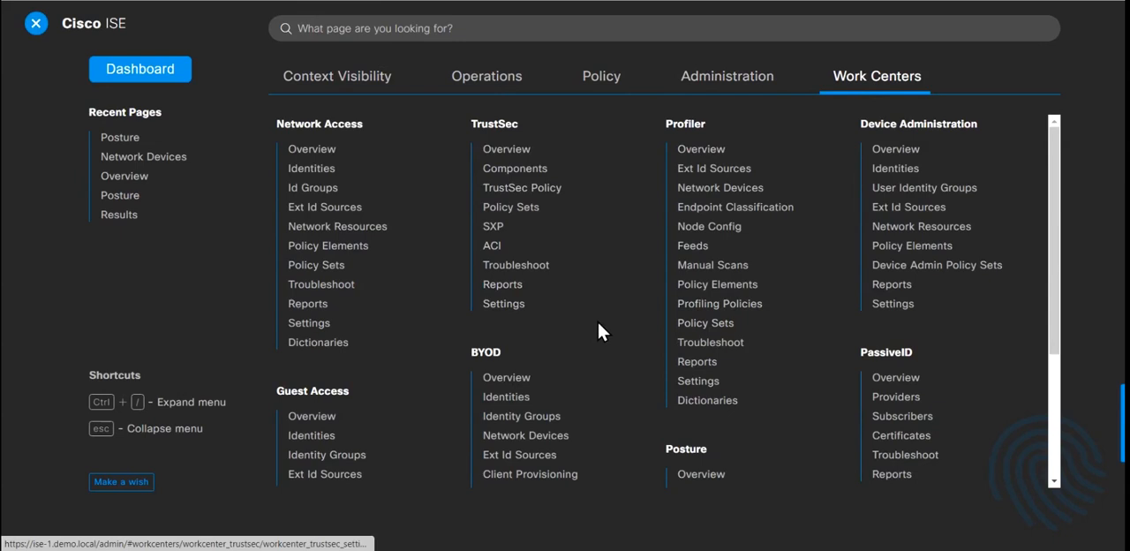
scroll(678, 460, down, 1)
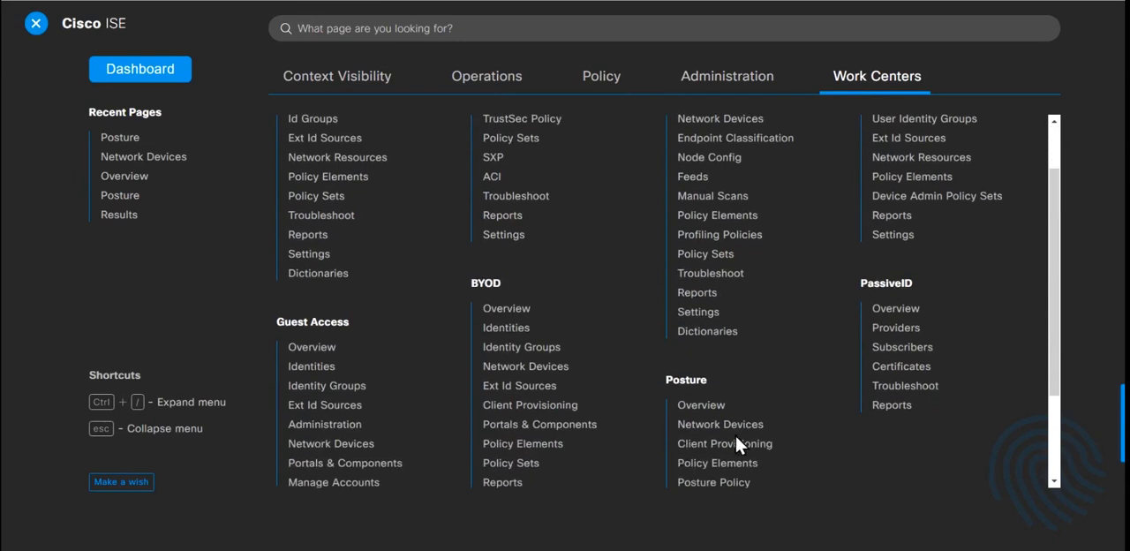
scroll(706, 384, down, 2)
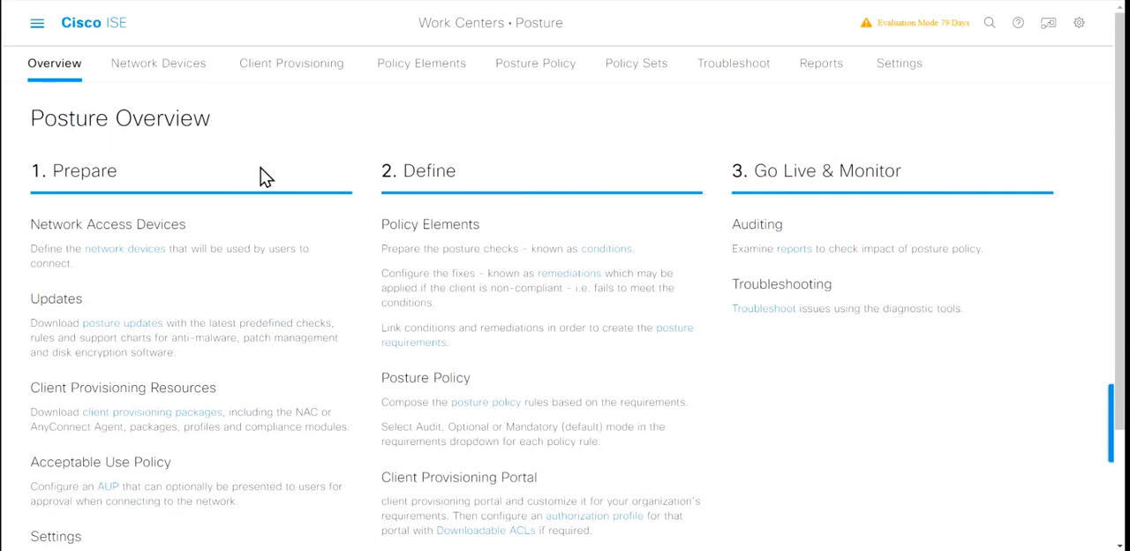
Step: Examine the Prepare, Define, and Go Live & Monitor sections of the Posture Overview
scroll(265, 176, down, 2)
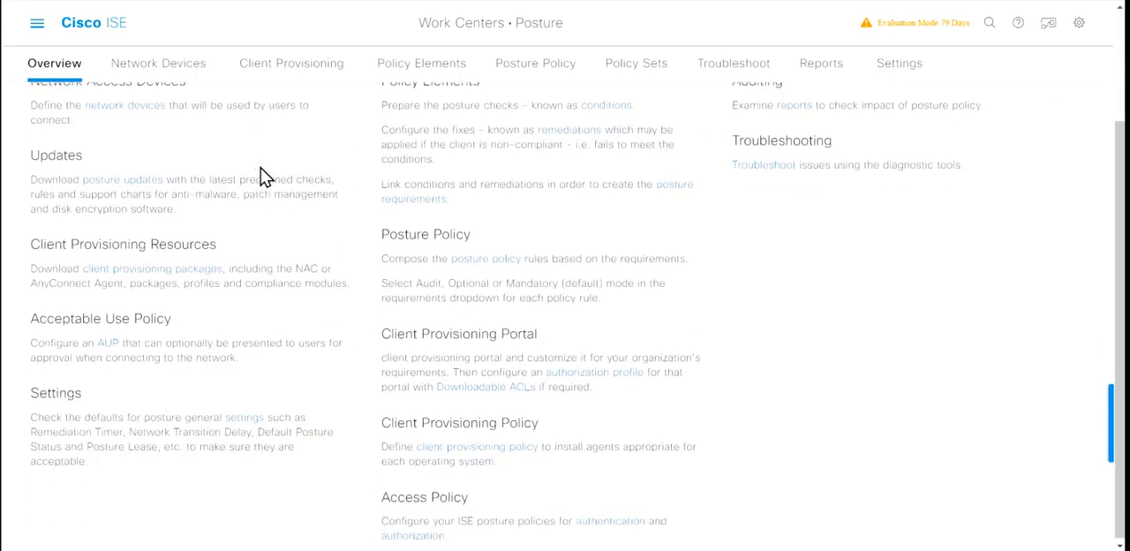
scroll(265, 177, up, 2)
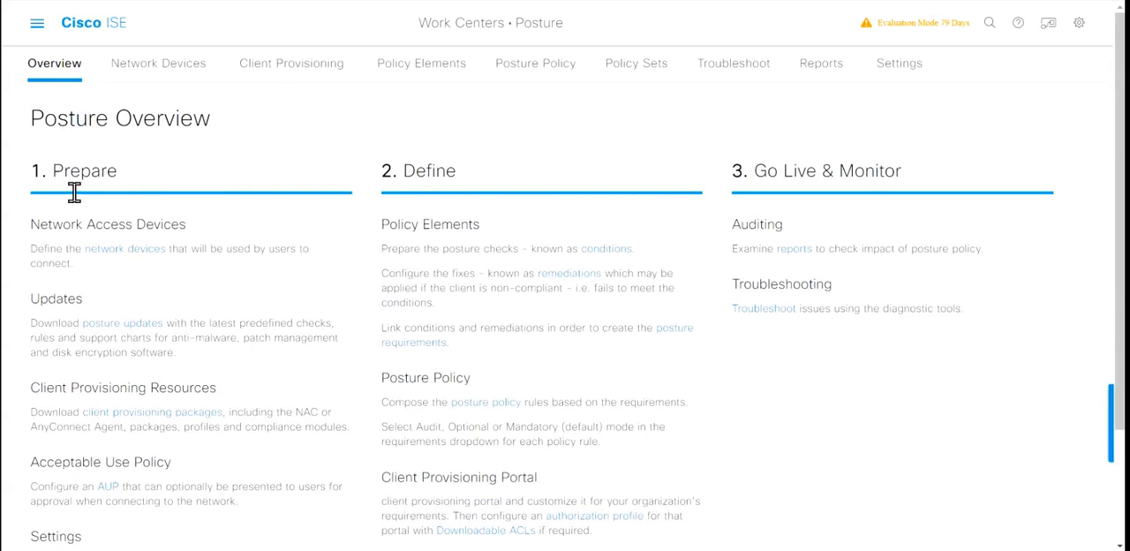
double_click(131, 186)
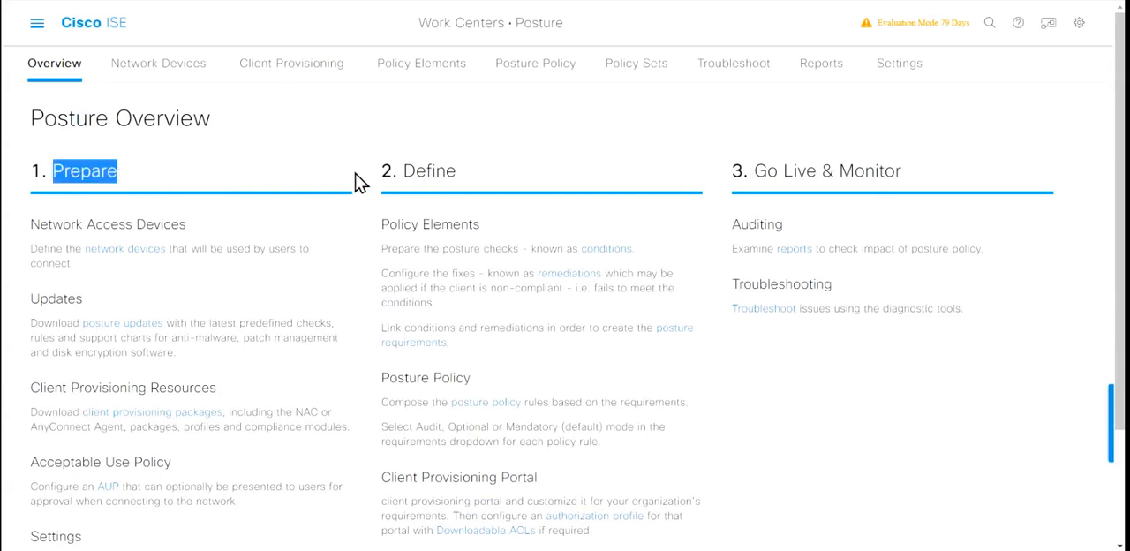
drag(405, 173, 462, 172)
click(682, 156)
drag(768, 190, 890, 190)
click(825, 147)
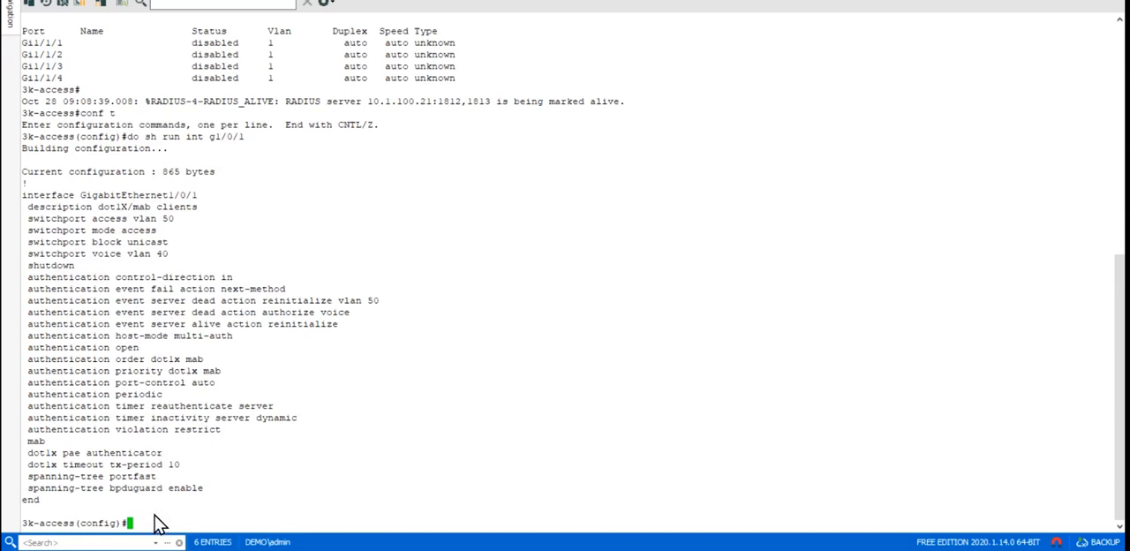
Step: In the 3k-access switch console, enable interface g1/0/1 with no shutdown and end configuration mode
text(int g1/)
key(BackSpace)
key(BackSpace)
text(1/0/1)
key(Return)
text(no shu)
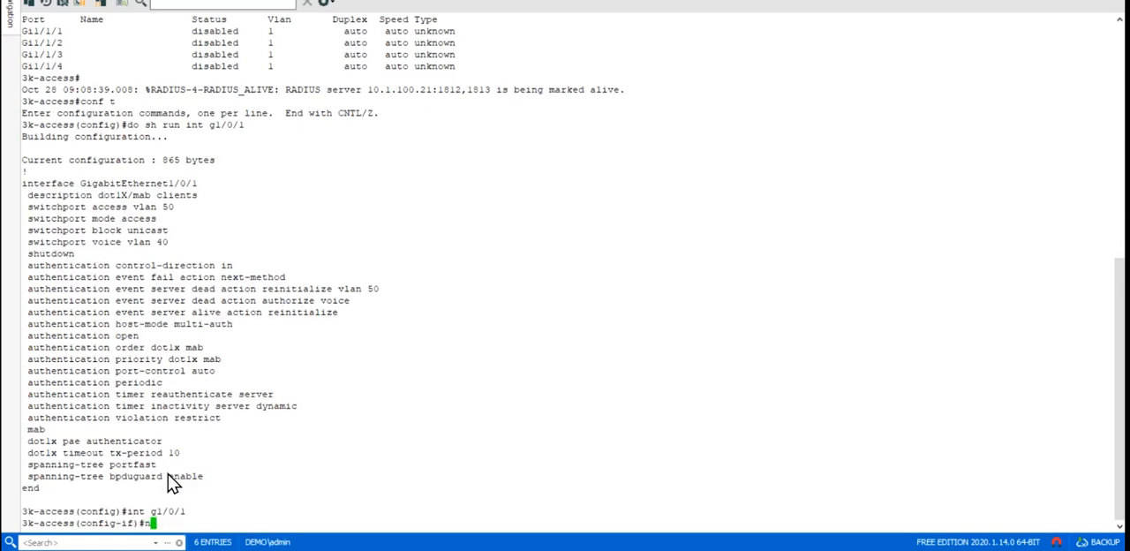
key(Tab)
key(Return)
text(end)
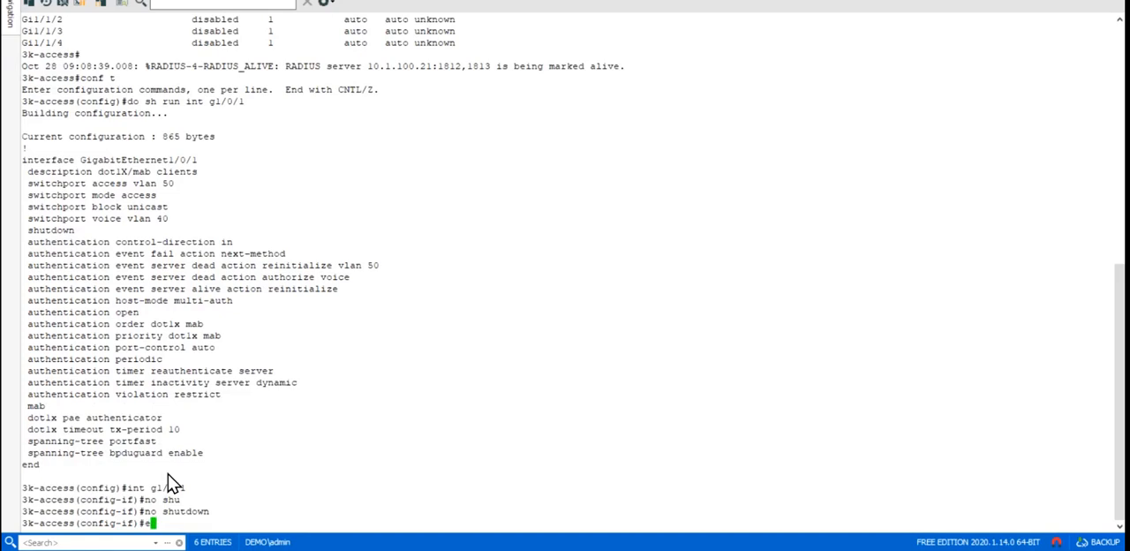
key(Return)
Step: Display the authentication session details for interface g1/0/1
text(sho)
key(Tab)
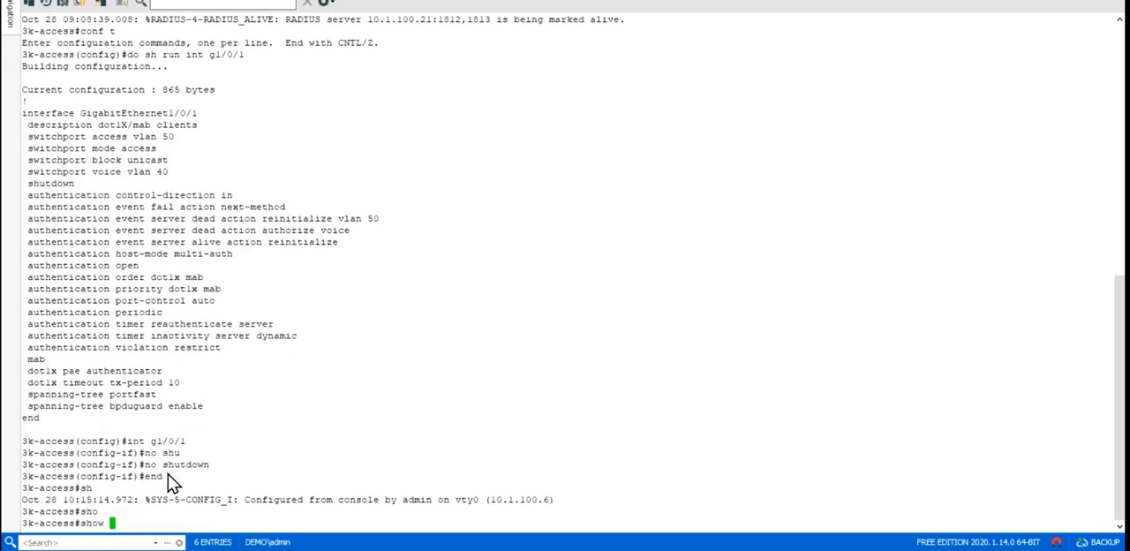
text(authe)
key(Tab)
text(se)
key(Tab)
text(int g1/0/)
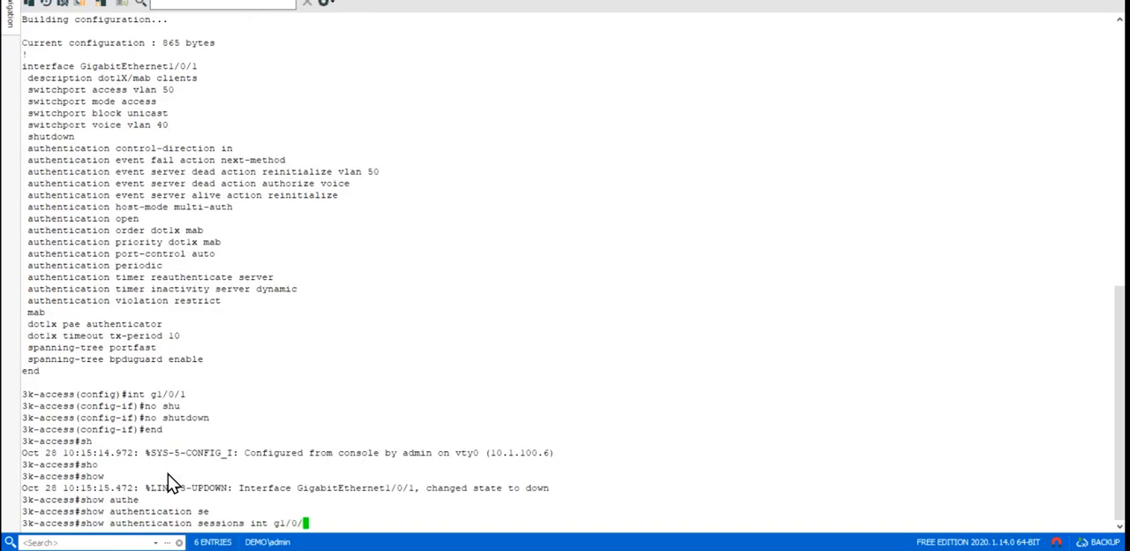
text(1 de)
key(Tab)
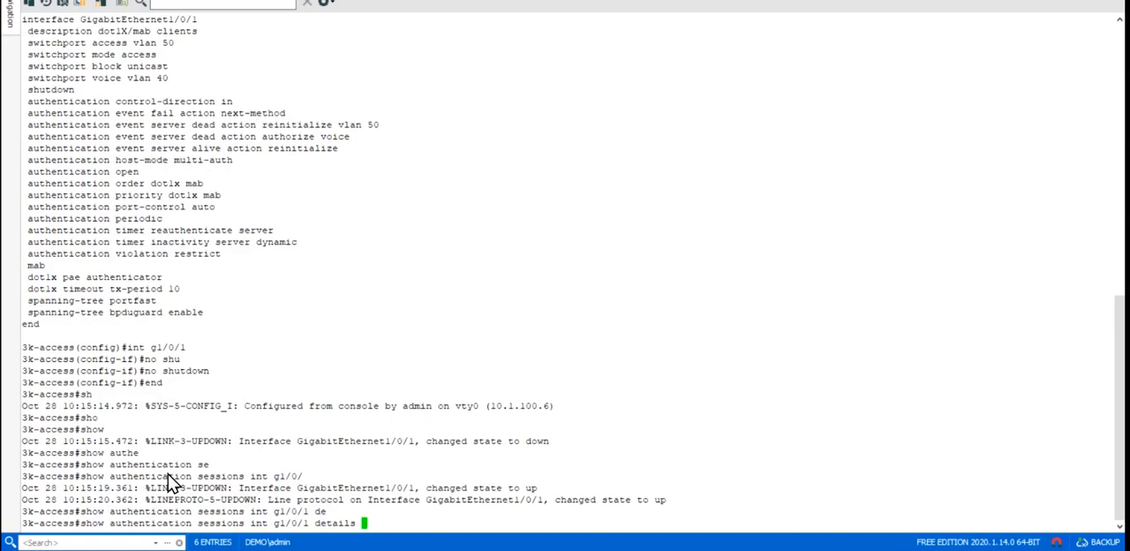
key(Return)
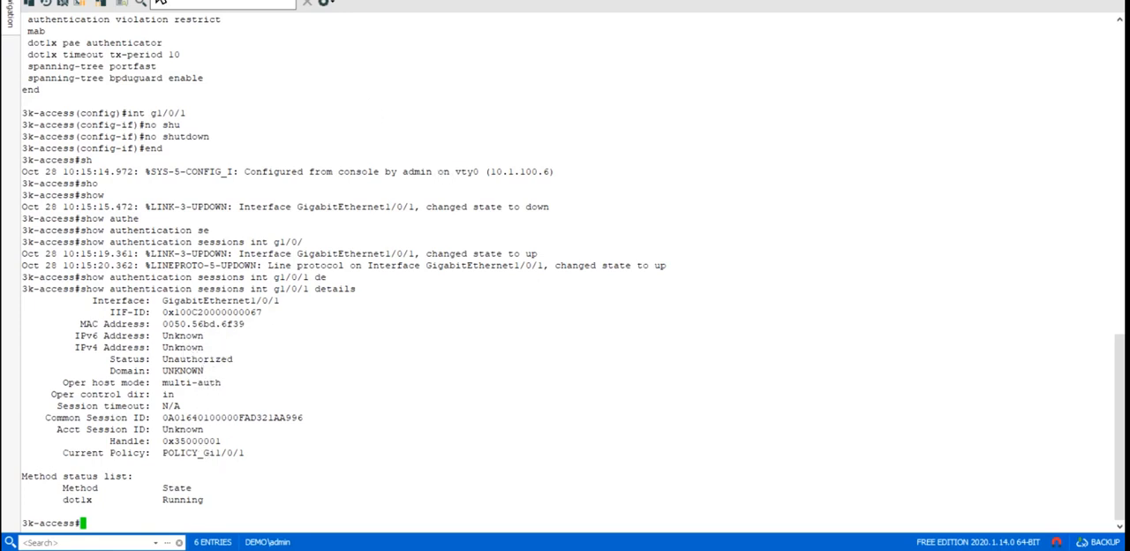
Step: Switch to the Windows client, sign in to the network as local-admin with the account password, and decline PC discoverability
click(160, 3)
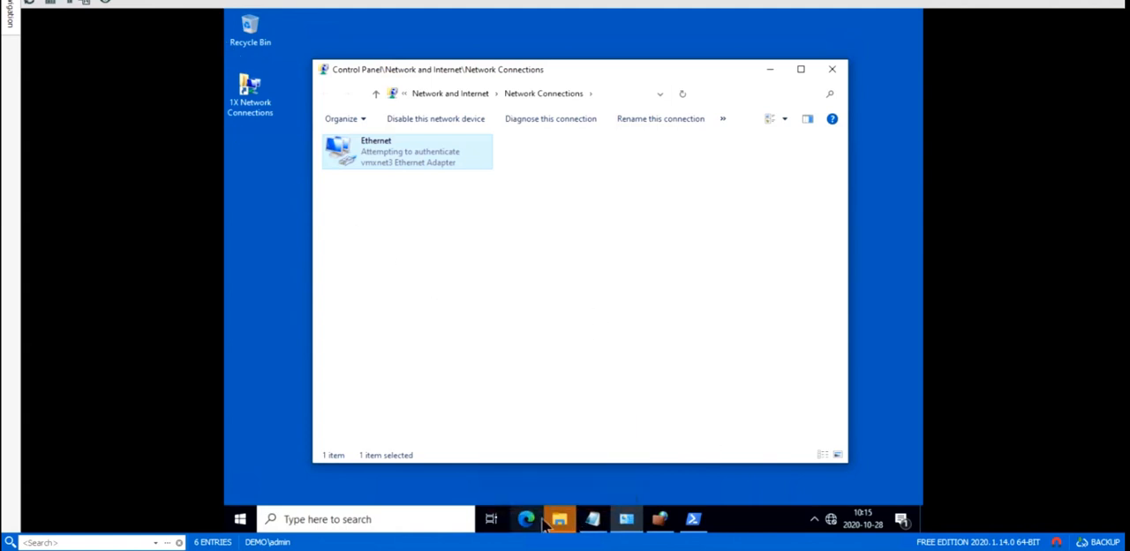
mouse_move(560, 525)
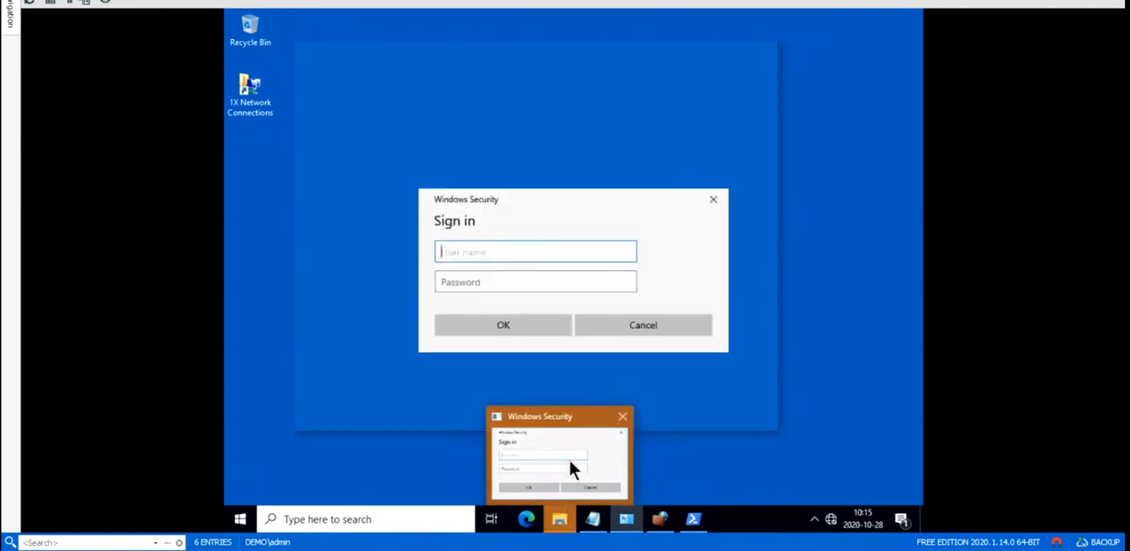
click(570, 461)
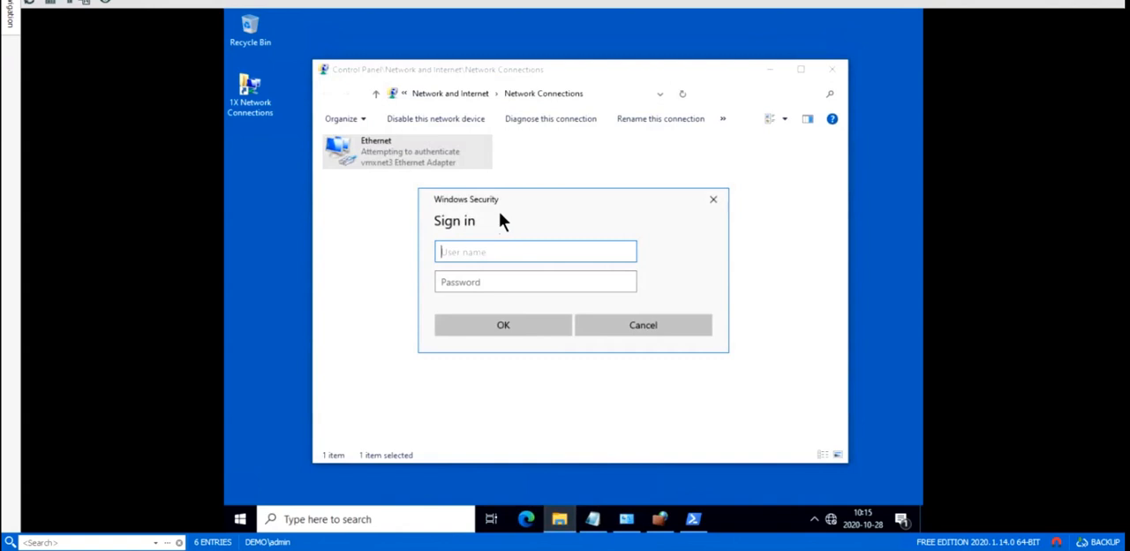
text(local-admin)
key(Tab)
text(••)
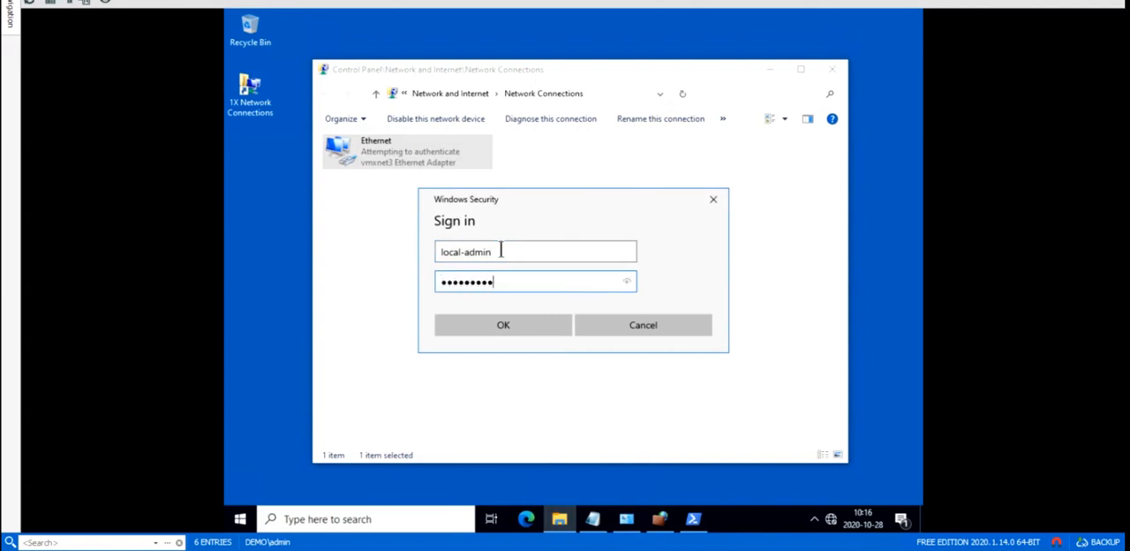
key(Return)
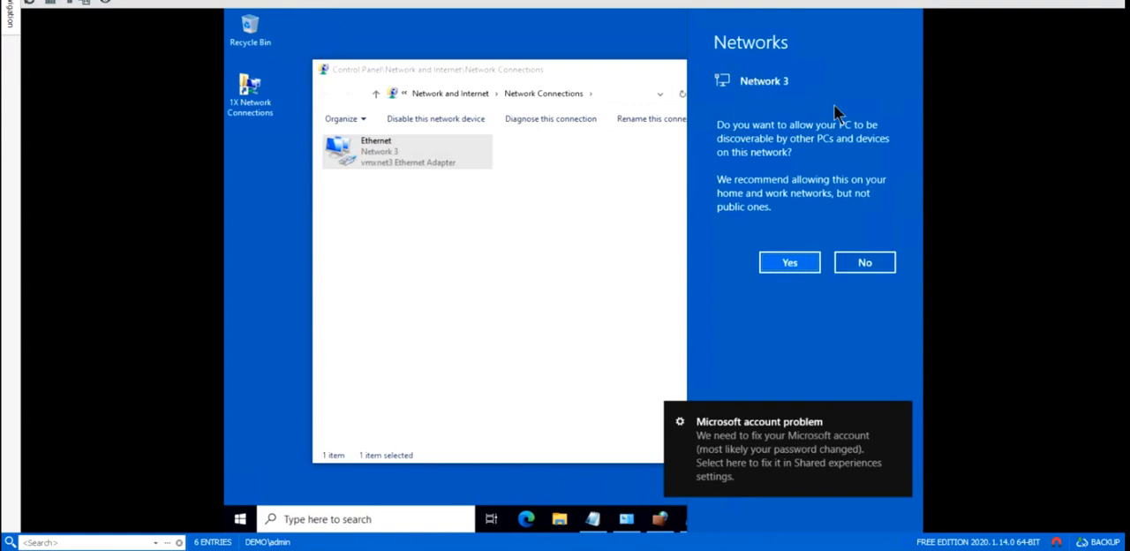
click(859, 269)
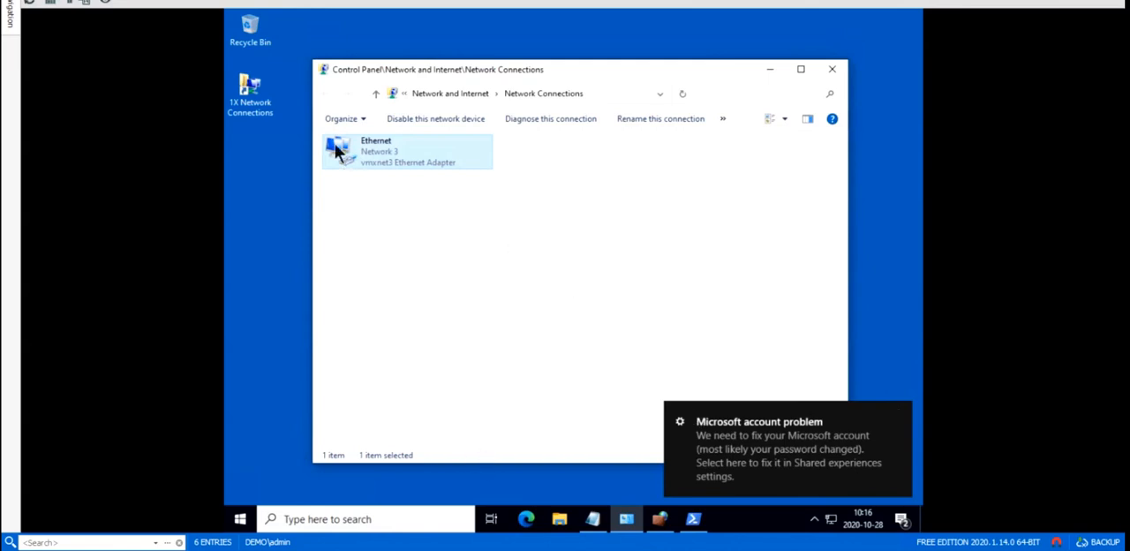
Step: Return to the 3k-access switch console and rerun the g1/0/1 authentication session details command
click(232, 1)
click(356, 412)
key(Return)
key(Return)
key(Return)
key(Return)
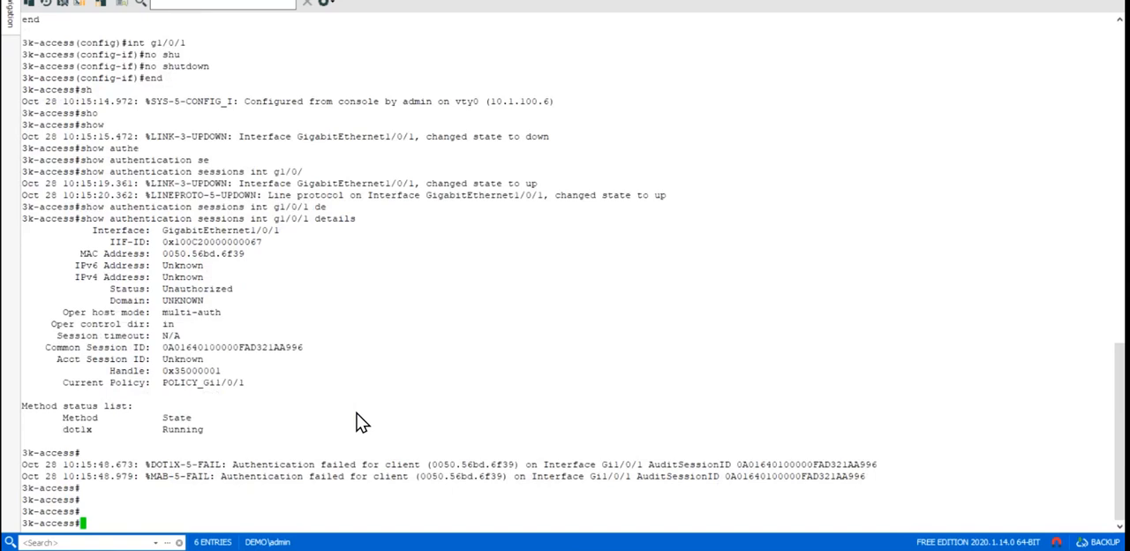
key(Up)
key(Return)
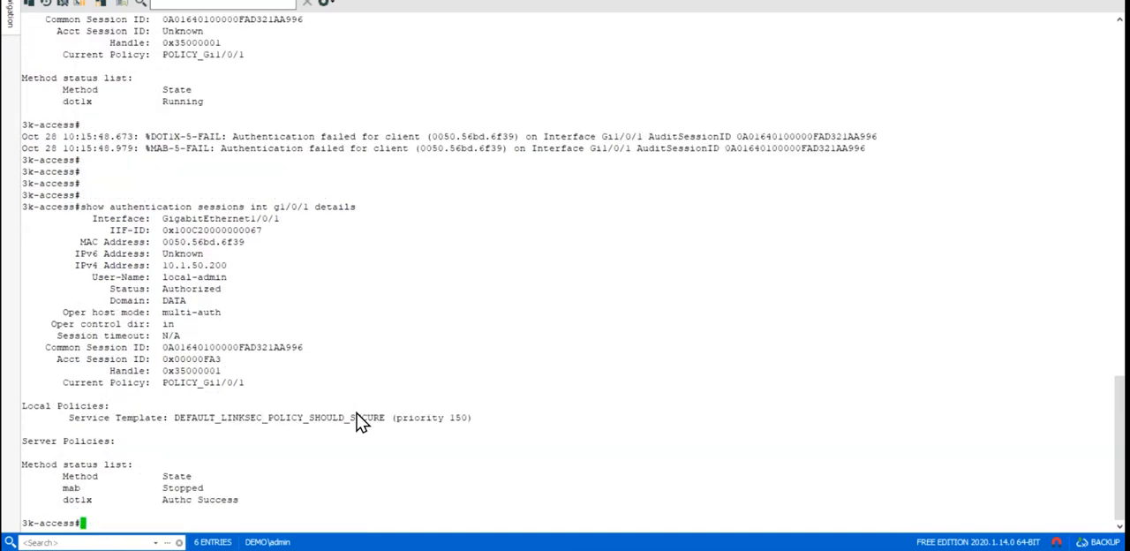
key(Return)
key(Return)
key(Return)
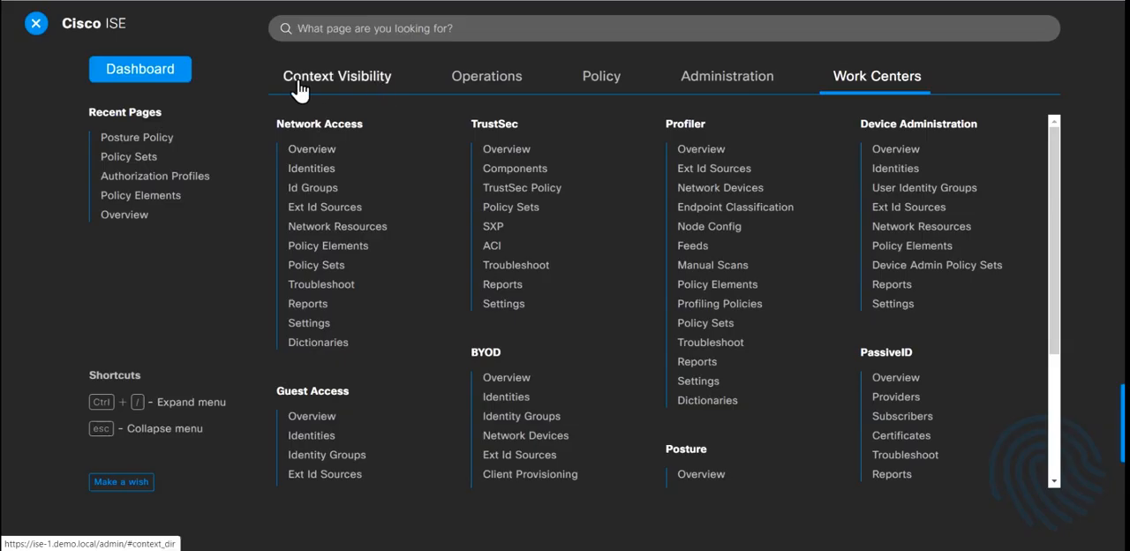
Step: Open the RADIUS Live Logs and filter the records by the Auth Passed status
click(468, 79)
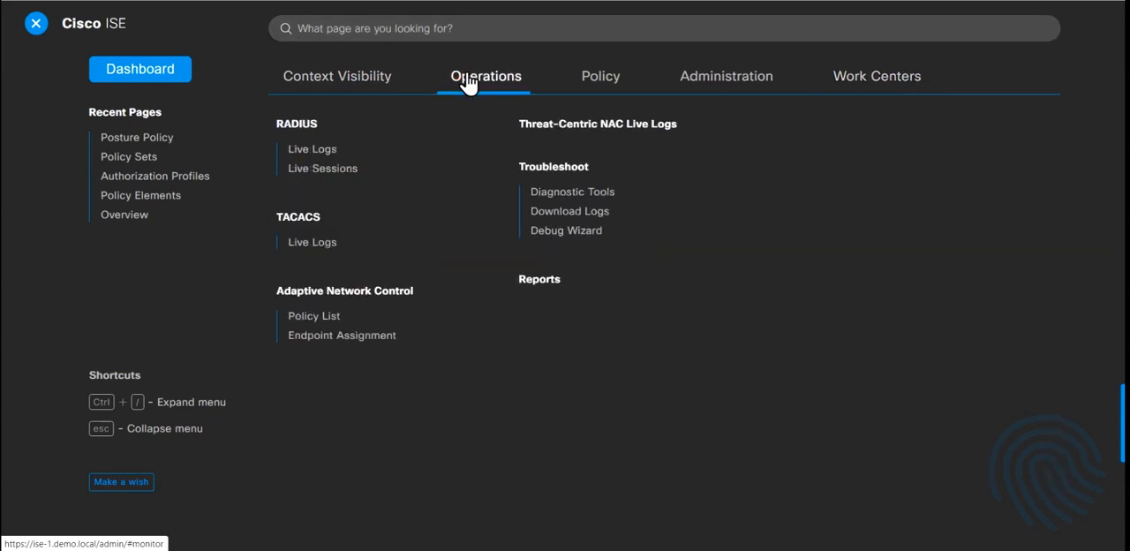
click(320, 152)
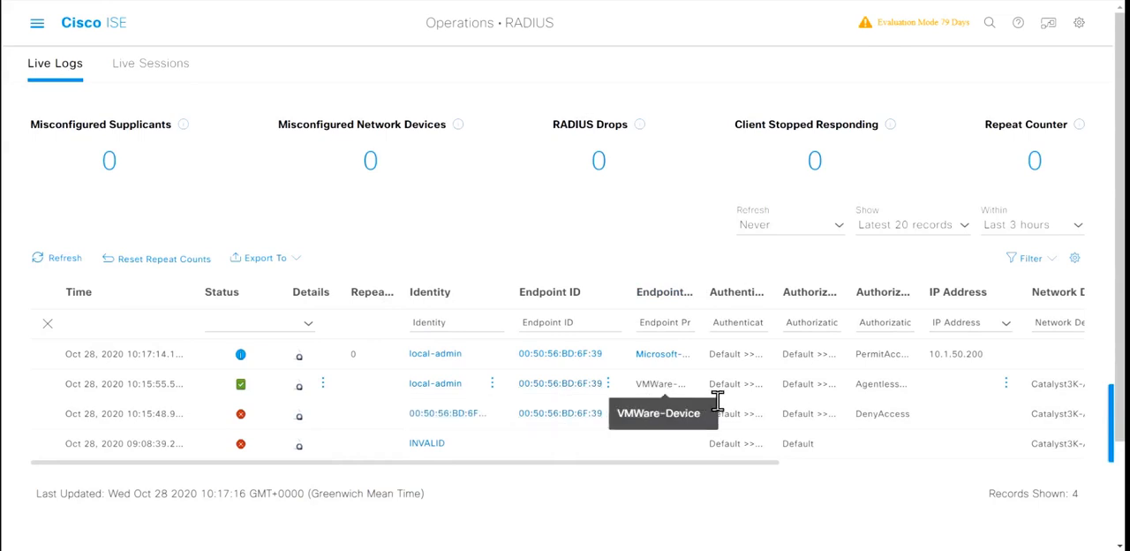
click(300, 358)
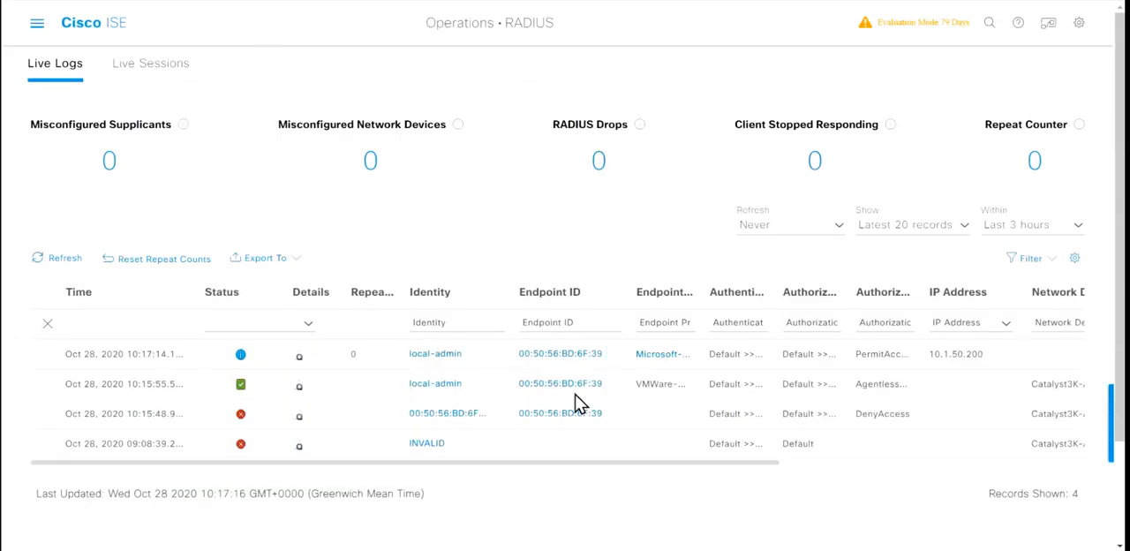
click(313, 325)
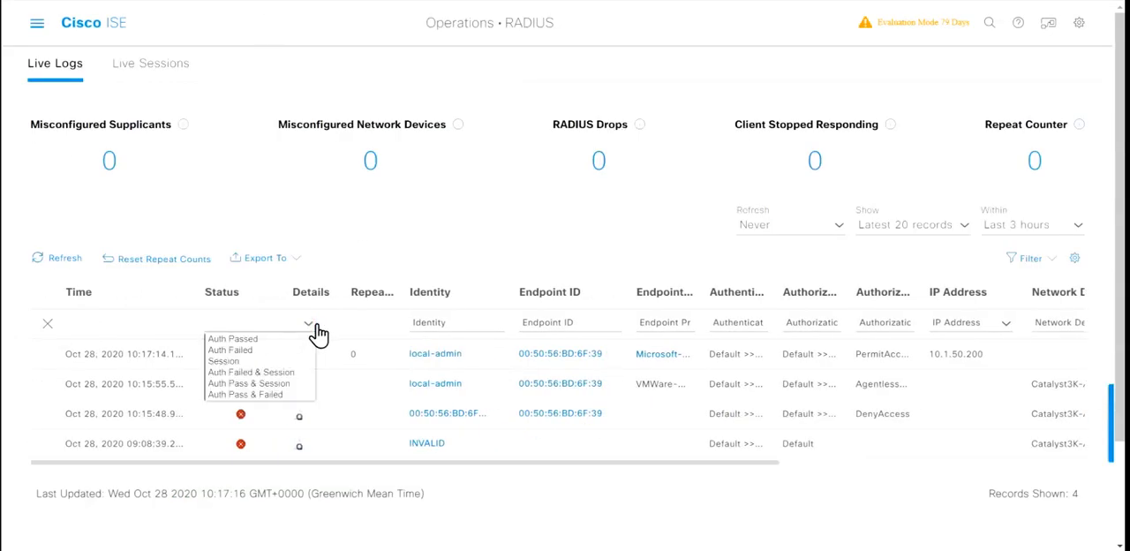
click(252, 341)
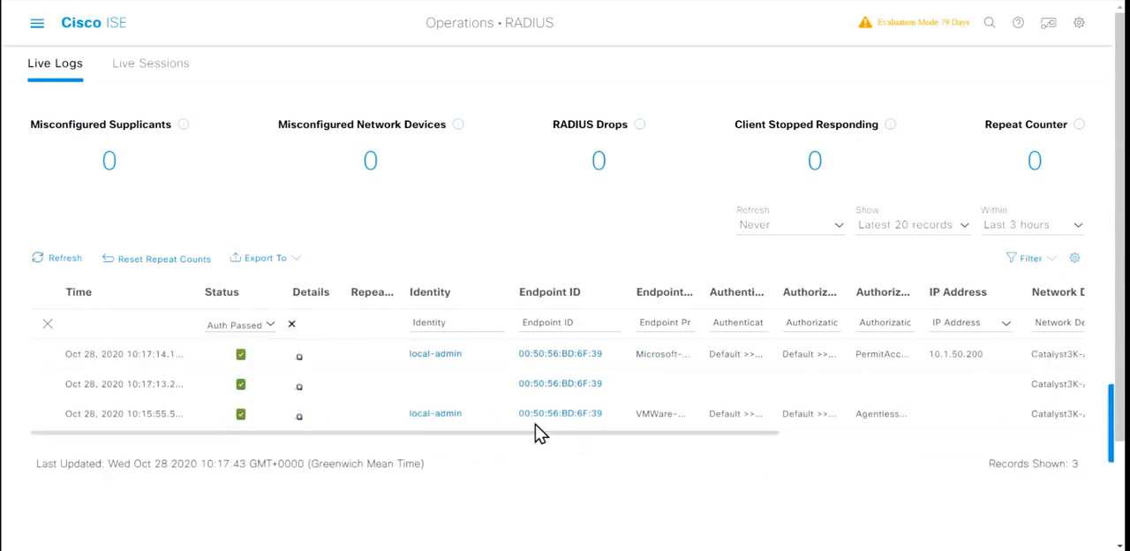
Step: Widen the Device Port column to show full port names, and review the authorization, identity group and posture columns of the passed records
scroll(640, 414, right, 3)
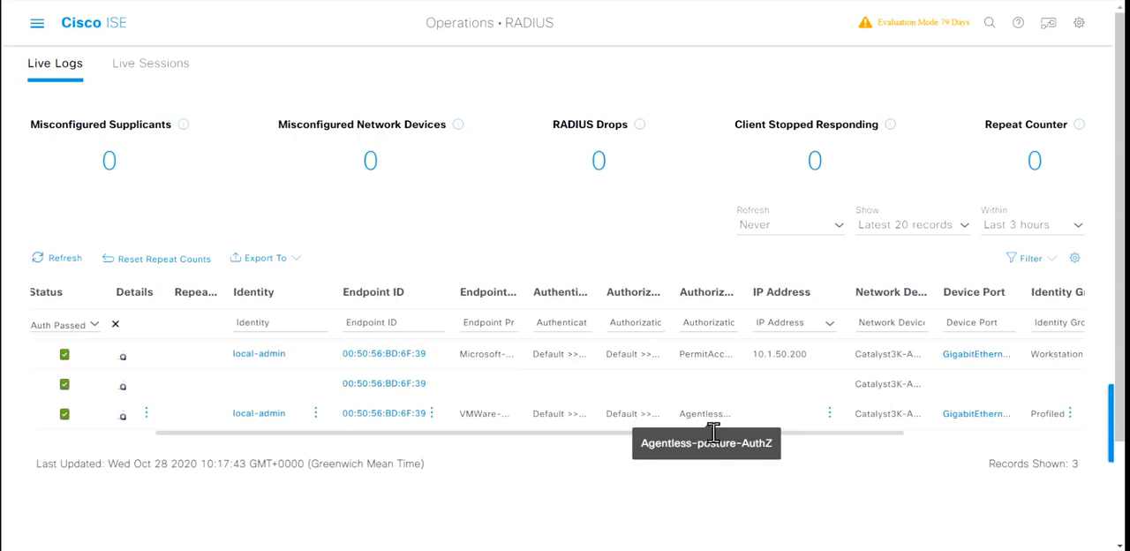
scroll(714, 433, right, 3)
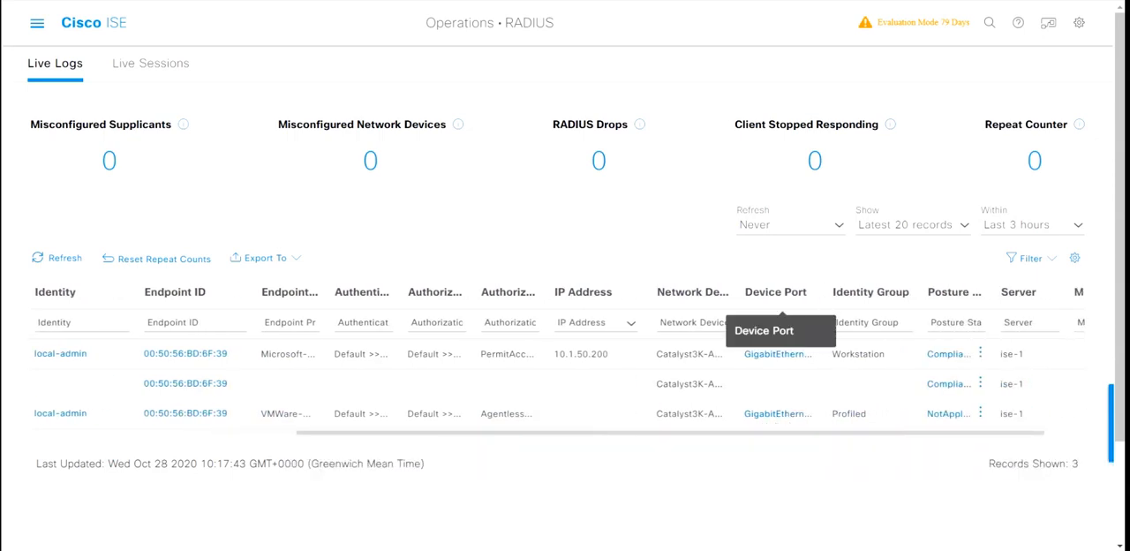
drag(824, 291, 861, 291)
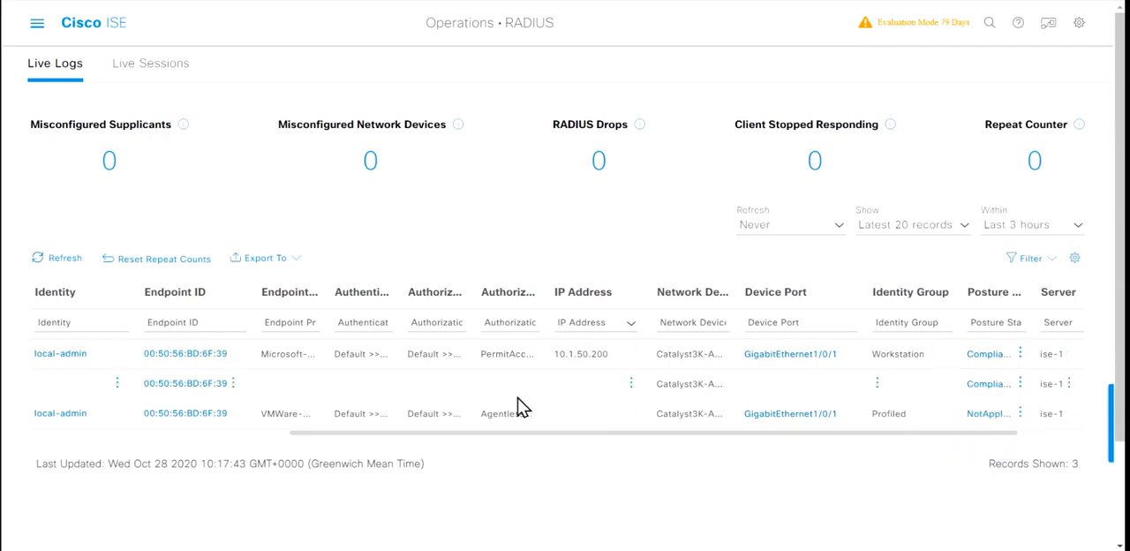
scroll(521, 406, left, 2)
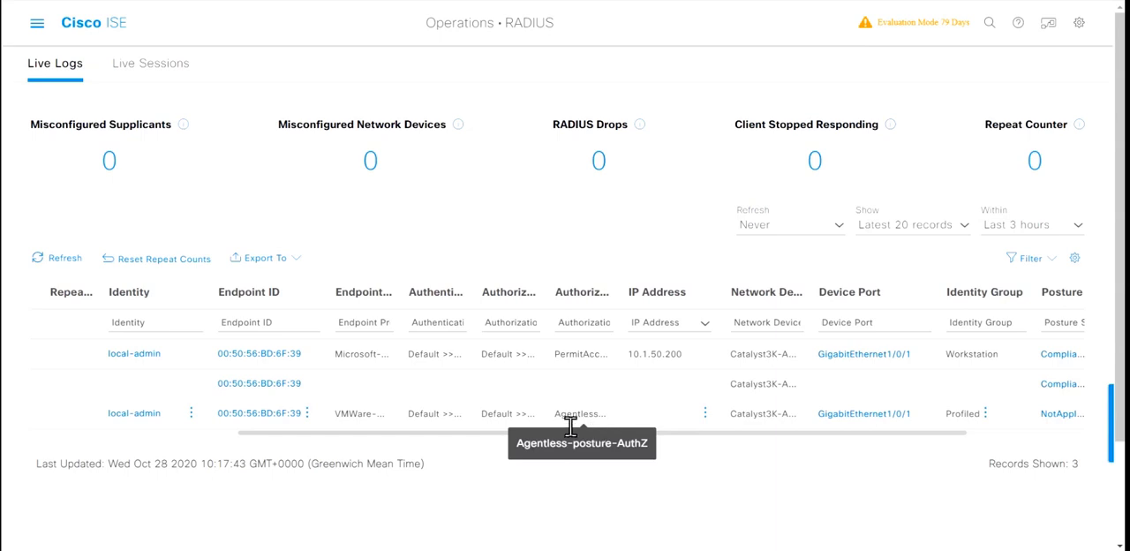
scroll(424, 399, left, 5)
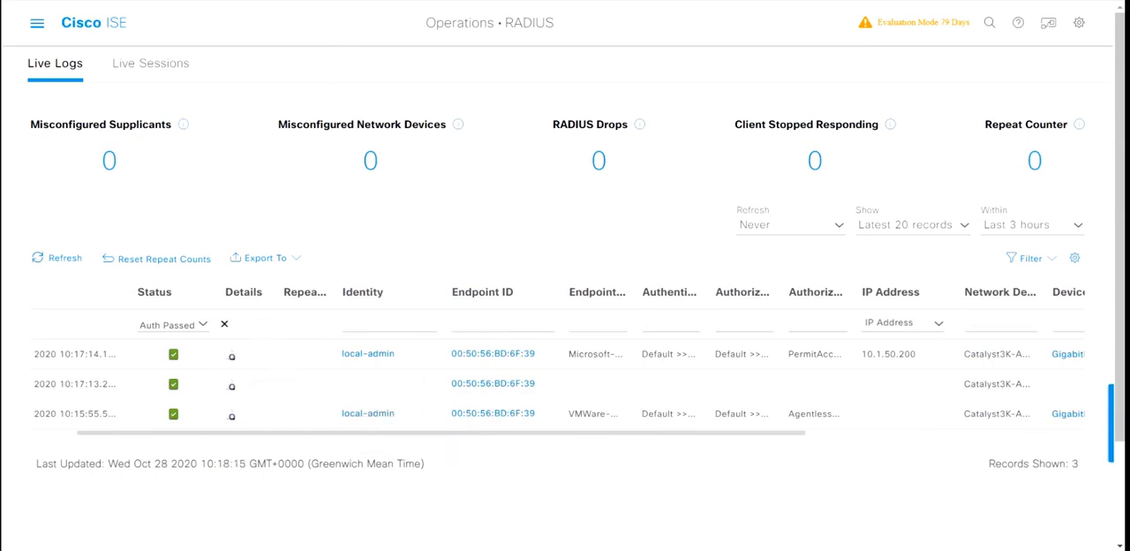
Step: Open the details of the earliest passed local-admin record and examine its authentication details, other attributes, result and processing steps
click(231, 414)
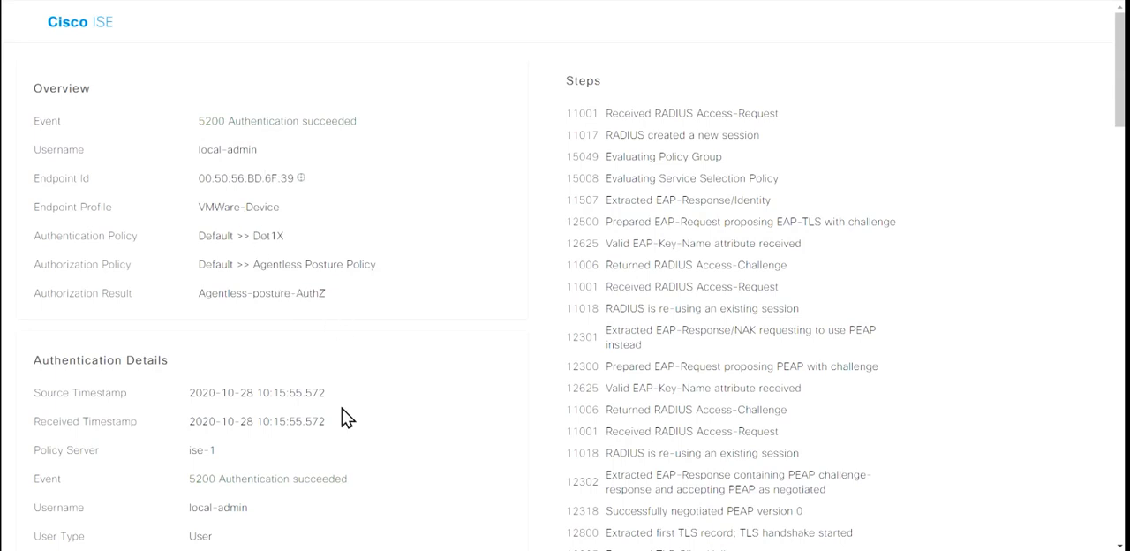
scroll(346, 416, down, 3)
scroll(346, 416, down, 2)
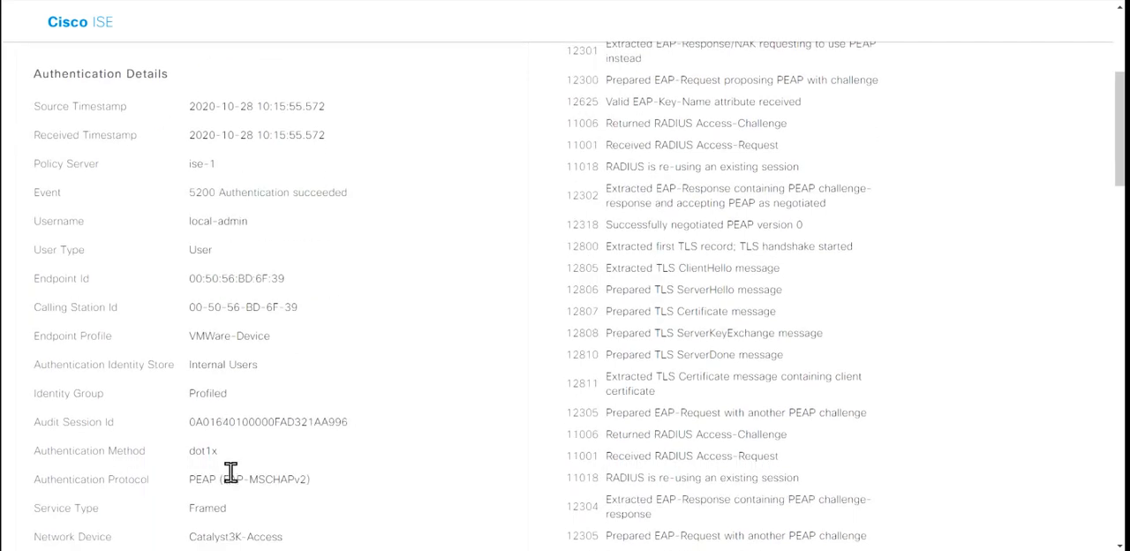
scroll(361, 460, down, 6)
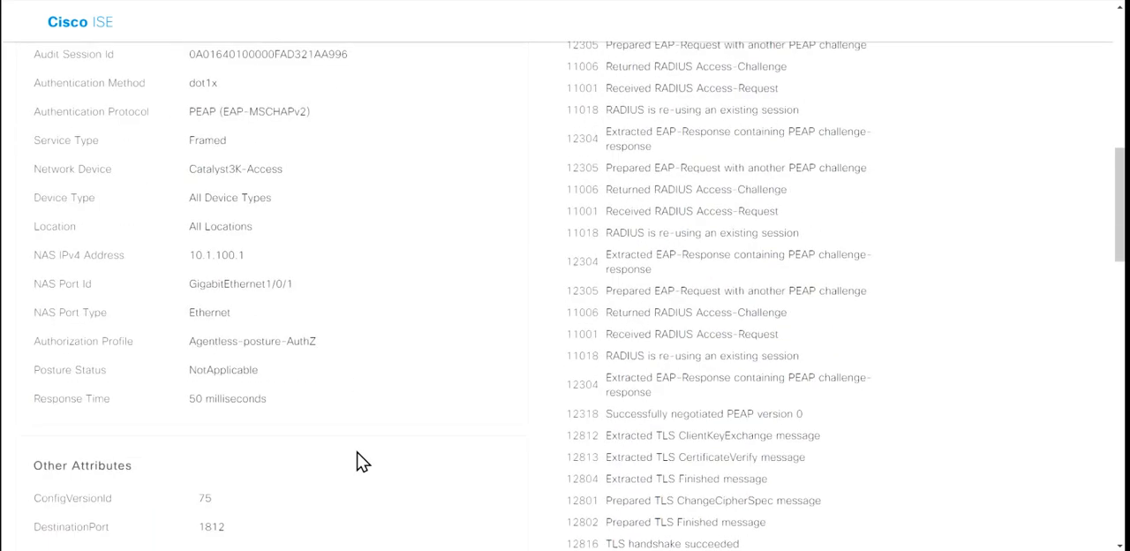
scroll(361, 460, down, 2)
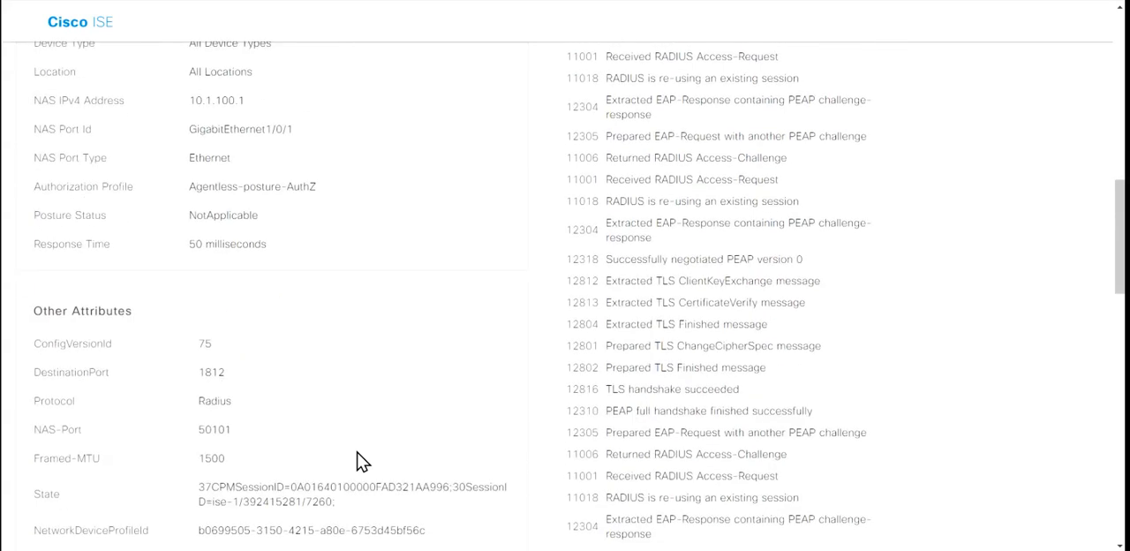
scroll(361, 460, down, 2)
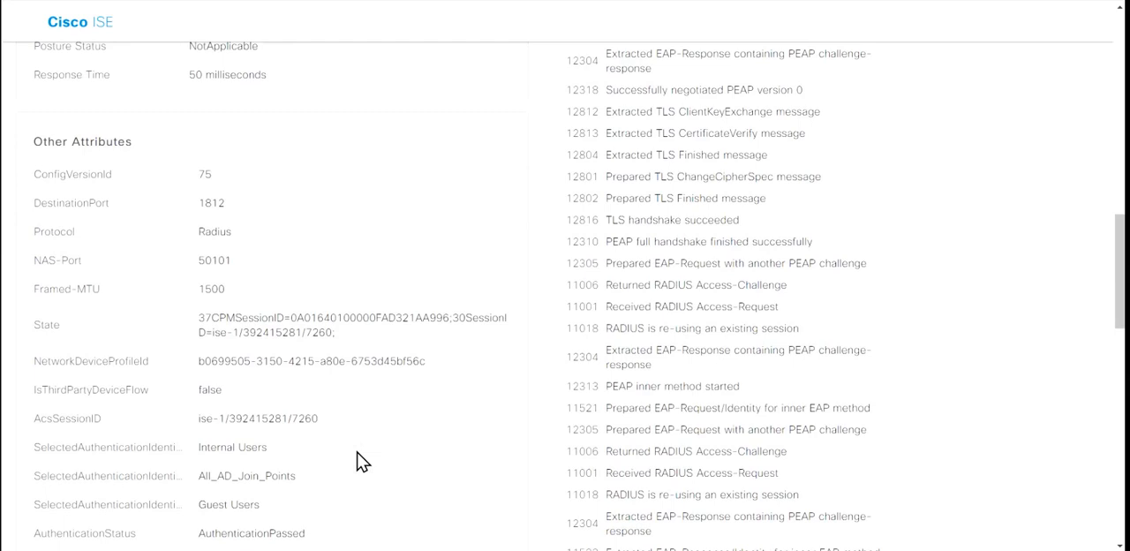
scroll(362, 460, down, 1)
scroll(361, 460, down, 3)
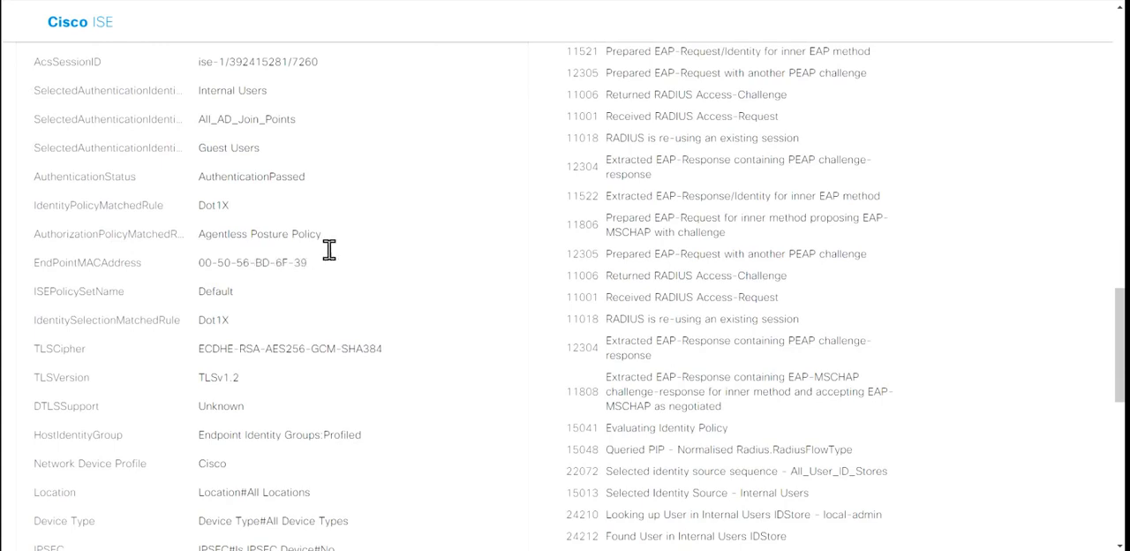
scroll(360, 337, down, 1)
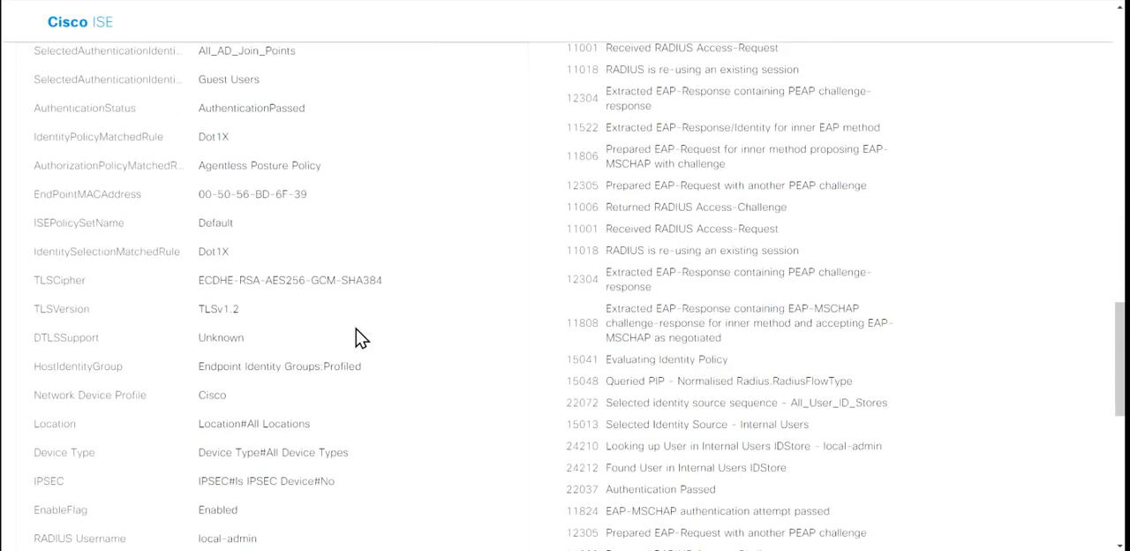
scroll(361, 337, down, 3)
scroll(361, 337, down, 4)
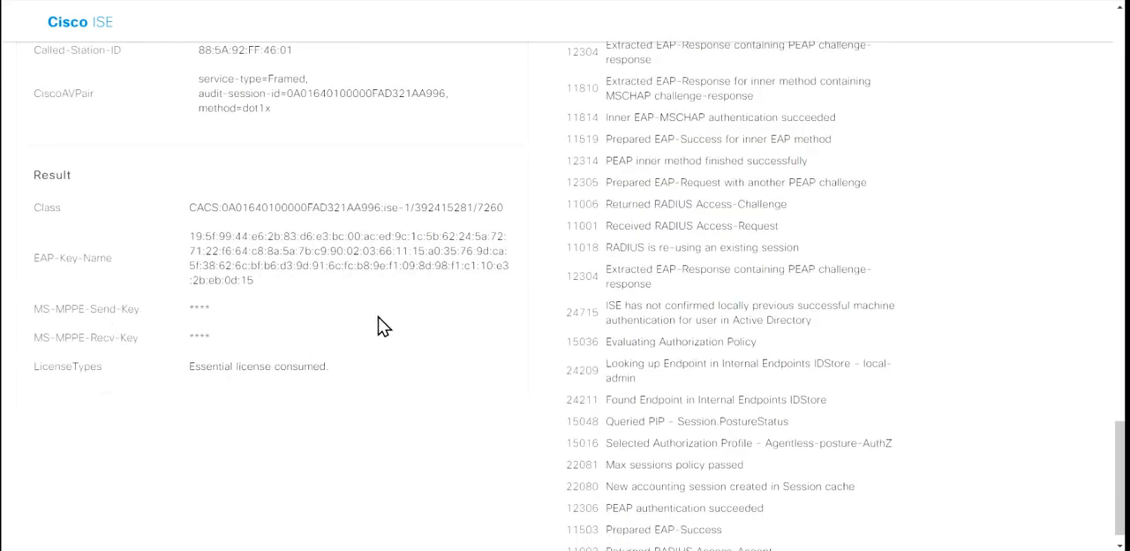
scroll(378, 323, up, 1)
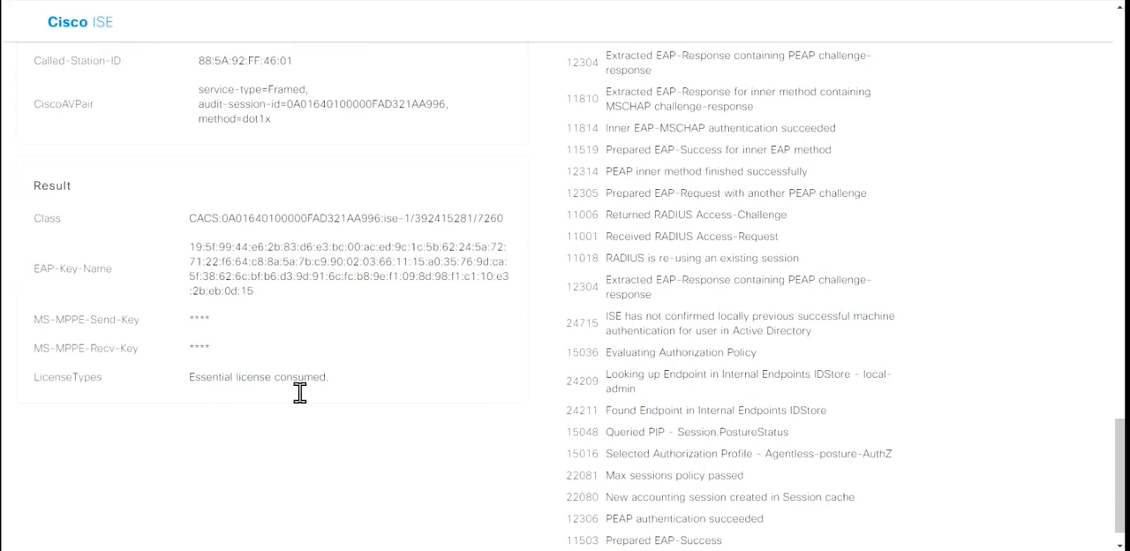
scroll(410, 361, up, 20)
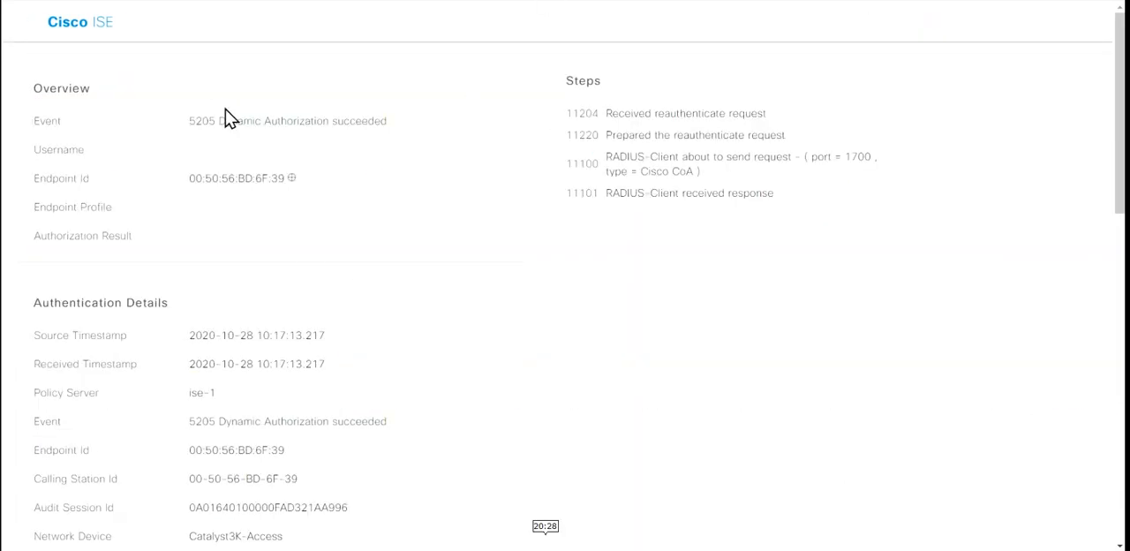
Step: In the dynamic authorization report, highlight the Event entries in both sections and the Posture Status under Authentication Details
drag(208, 121, 399, 135)
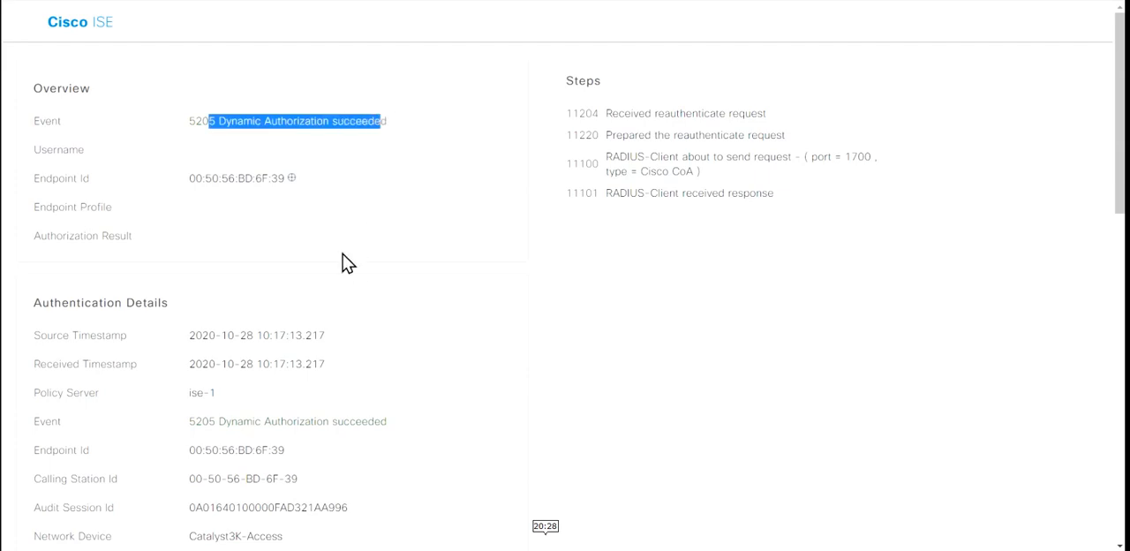
scroll(345, 262, down, 1)
scroll(344, 262, down, 1)
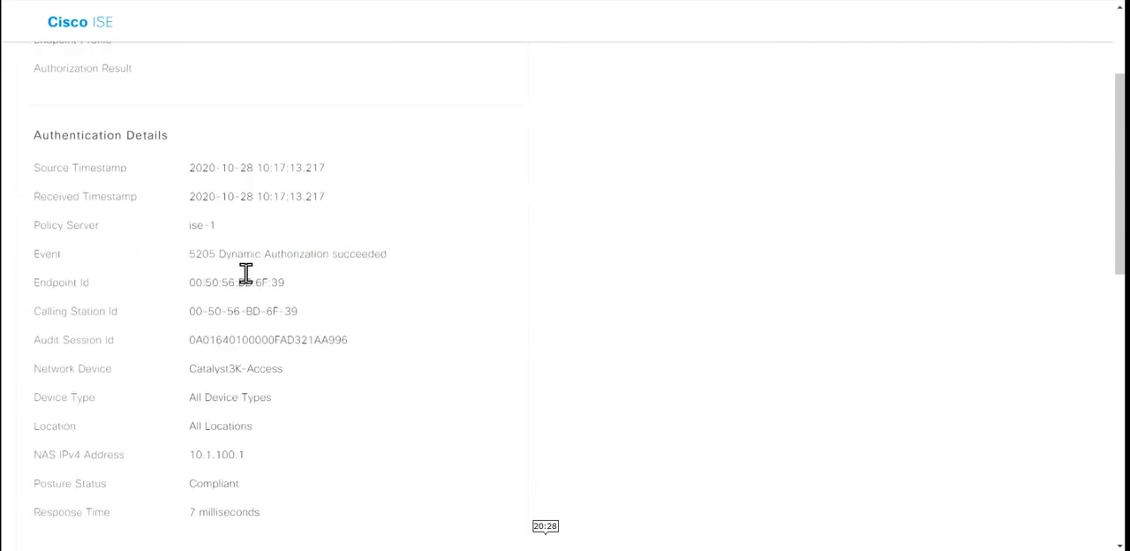
drag(227, 256, 397, 275)
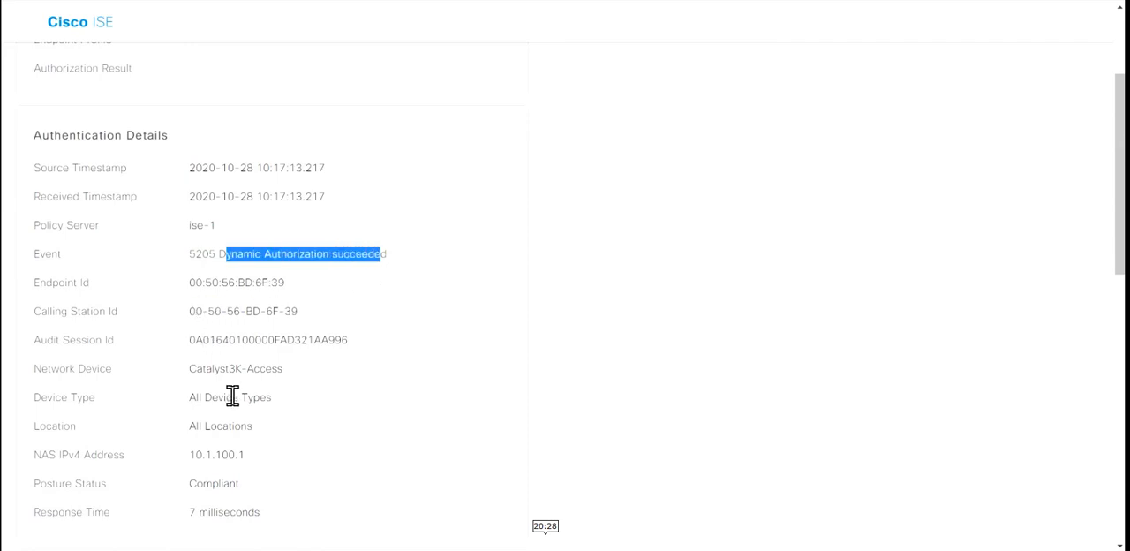
scroll(239, 438, down, 1)
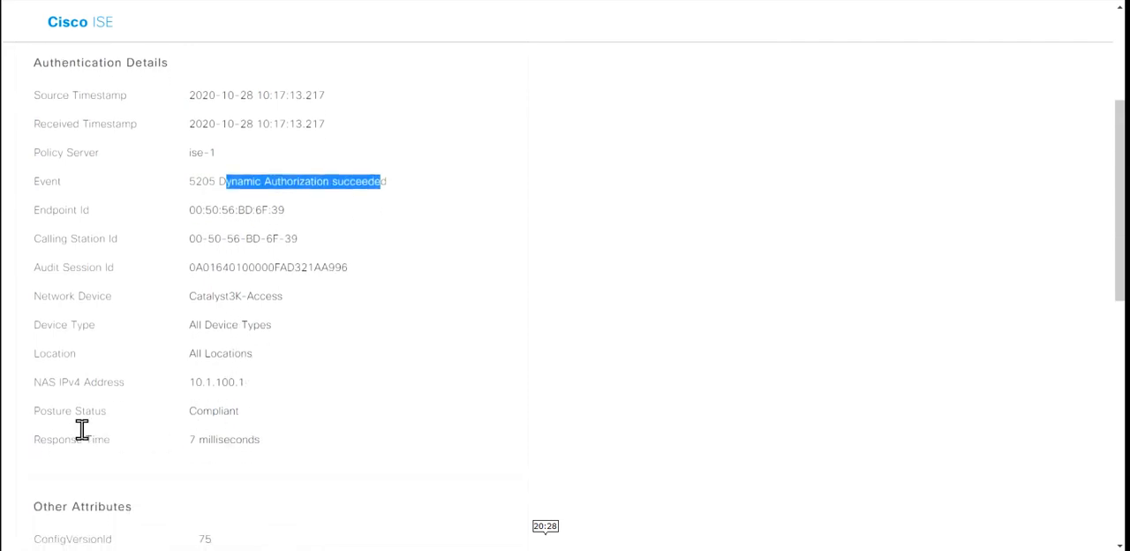
drag(61, 410, 243, 412)
scroll(243, 412, down, 4)
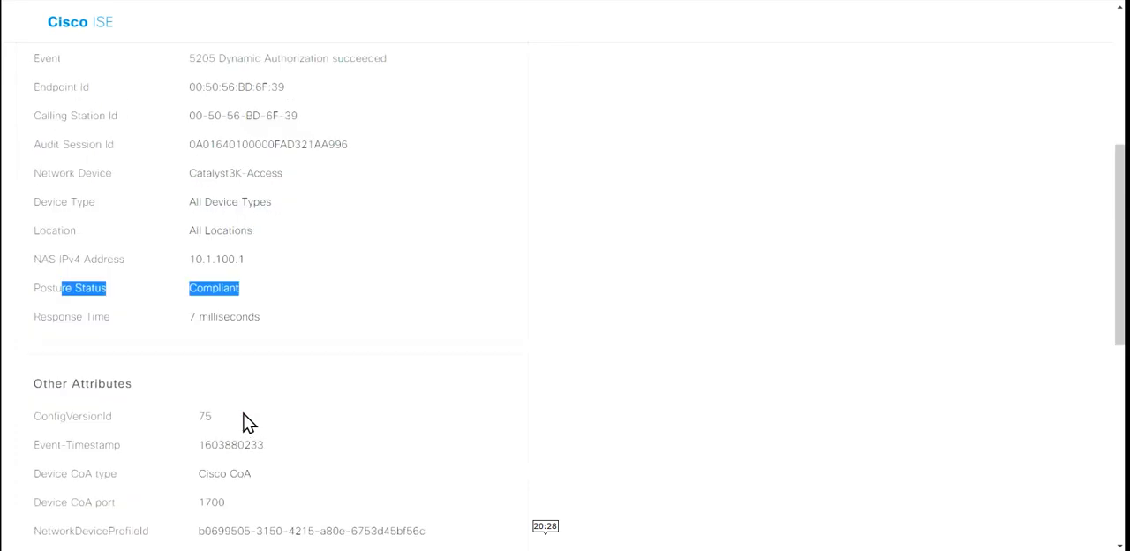
Step: Highlight the CoAReason entry under Other Attributes and review the surrounding change-of-authorization attributes
scroll(247, 422, down, 1)
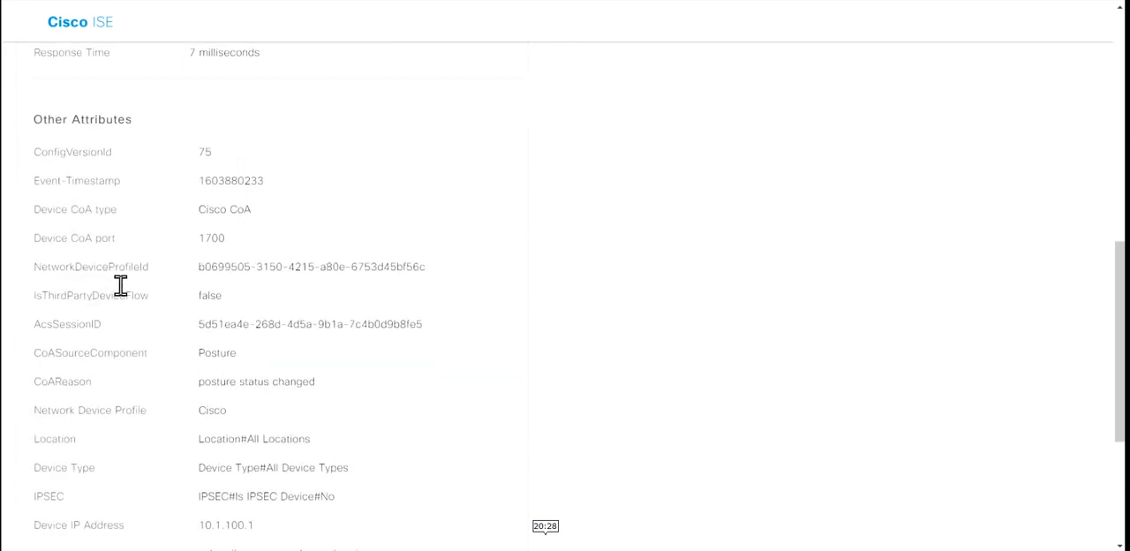
drag(55, 381, 327, 387)
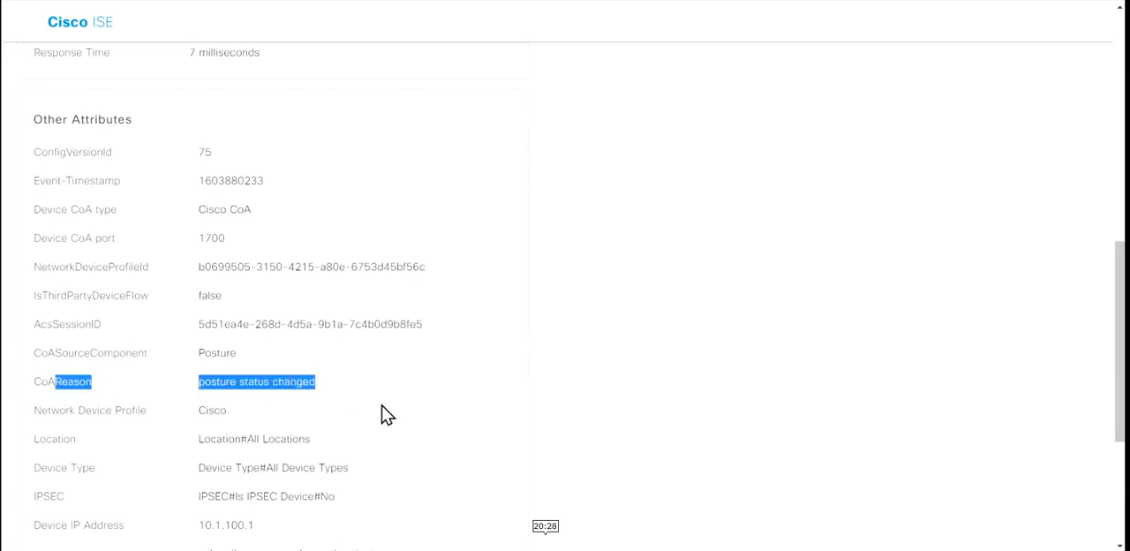
scroll(386, 415, down, 3)
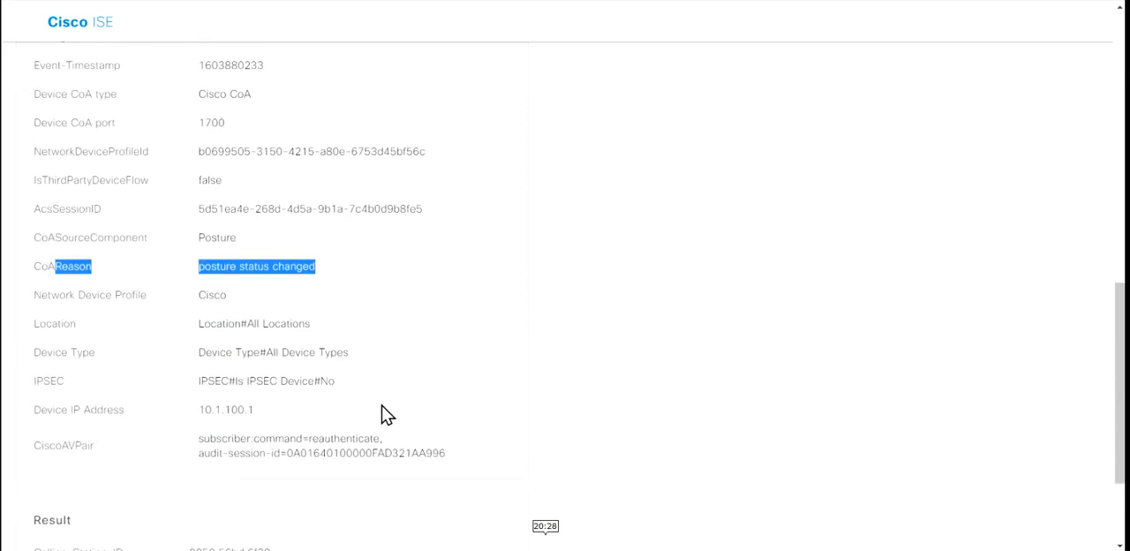
scroll(386, 415, up, 4)
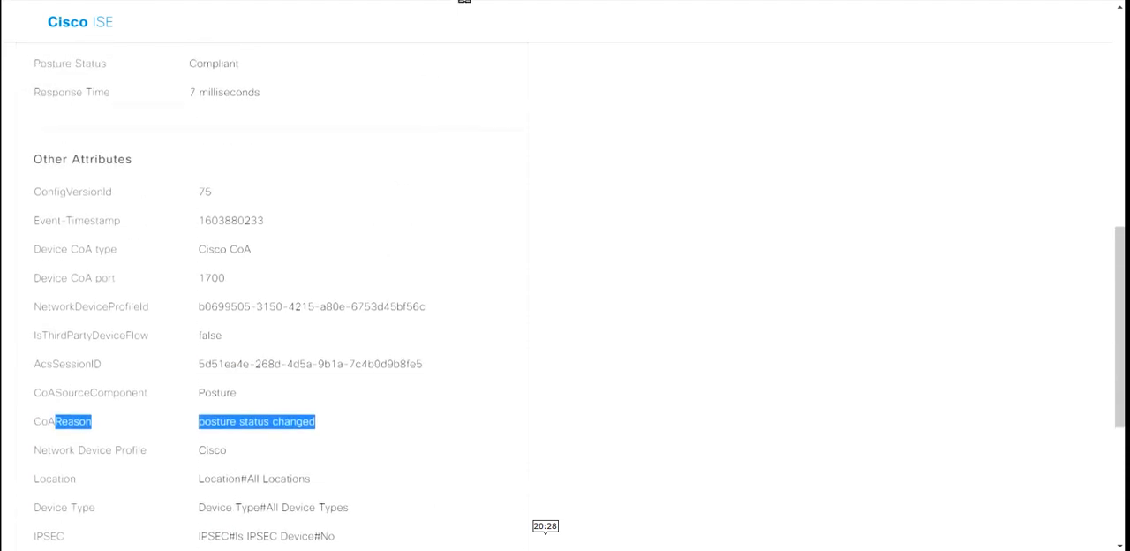
Step: Return to the RADIUS live logs, open the details of the latest passed local-admin record and highlight its Authorization Result
key(alt+Tab)
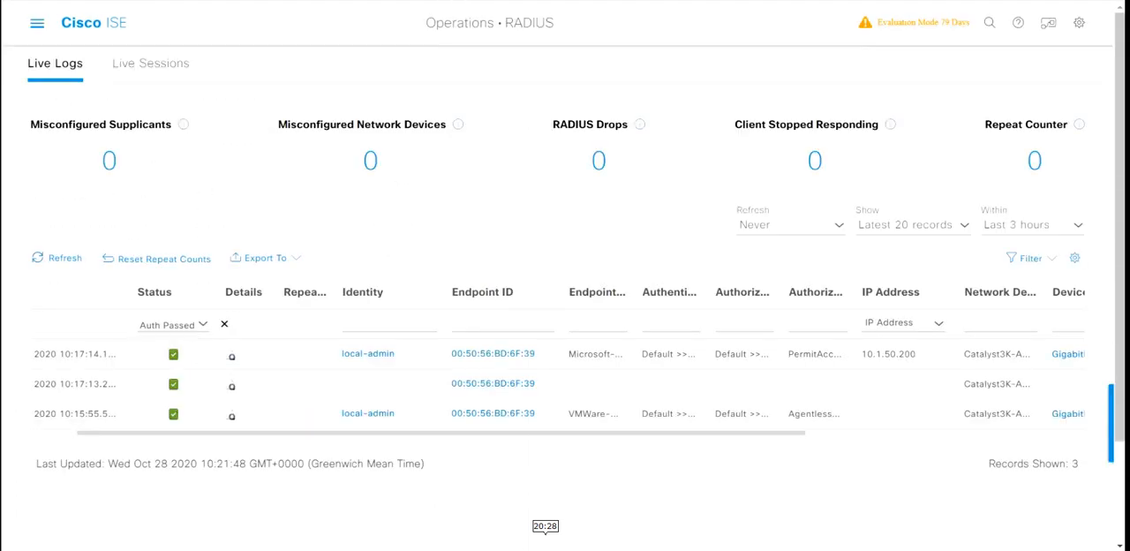
click(236, 359)
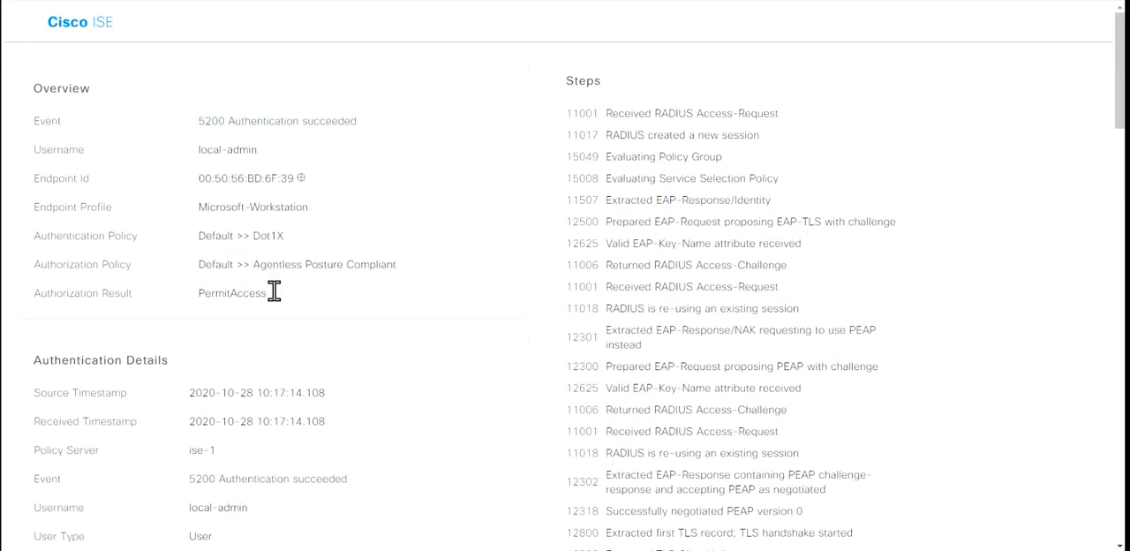
mouse_move(260, 315)
mouse_down()
mouse_move(288, 316)
mouse_move(276, 304)
mouse_up()
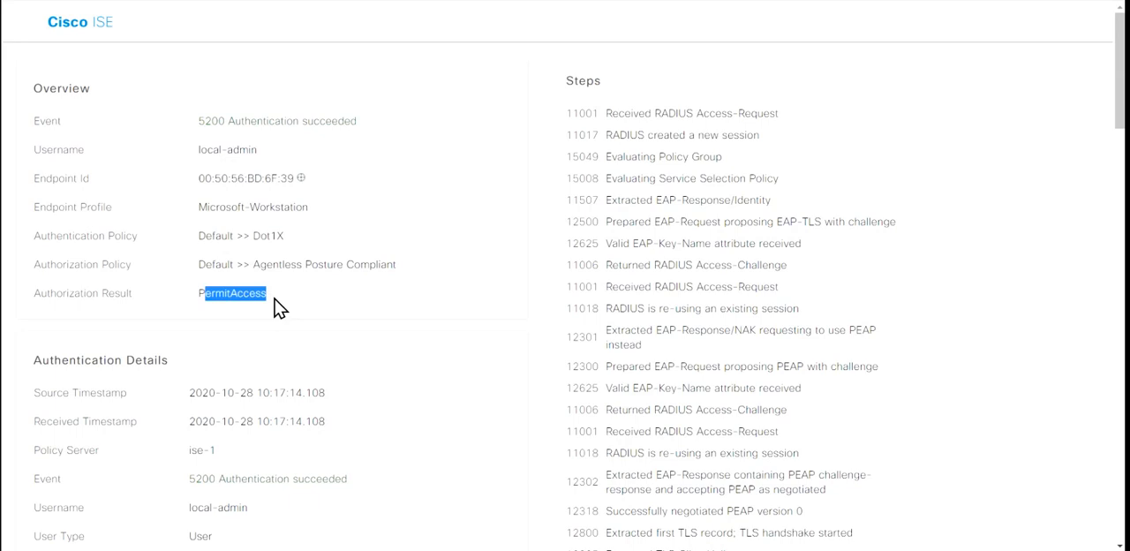
click(275, 299)
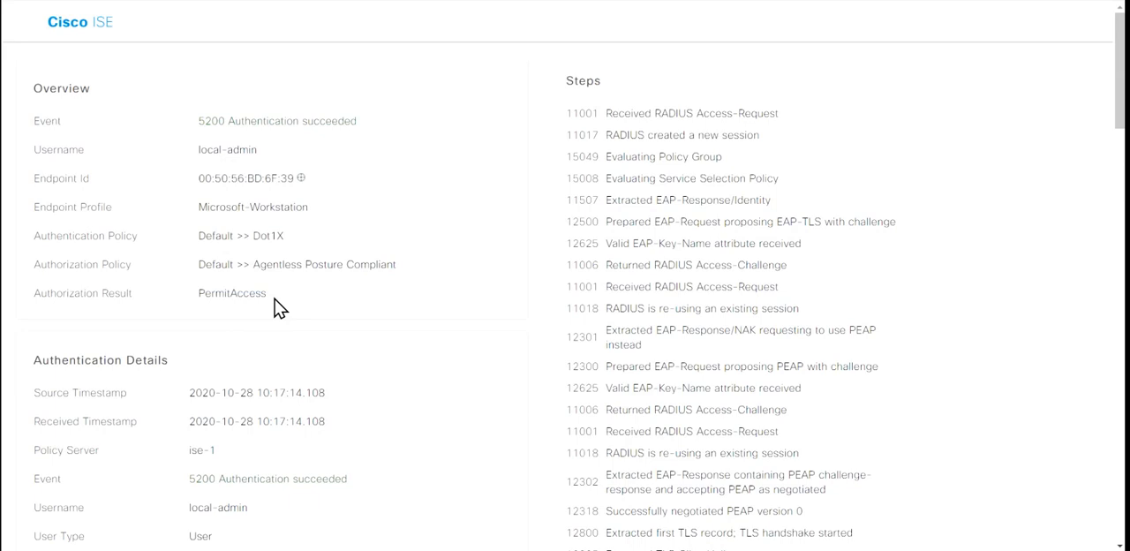
Step: Highlight the Endpoint Profile under Authentication Details and examine the remaining entries down to the authorization profile and posture status
scroll(274, 307, down, 1)
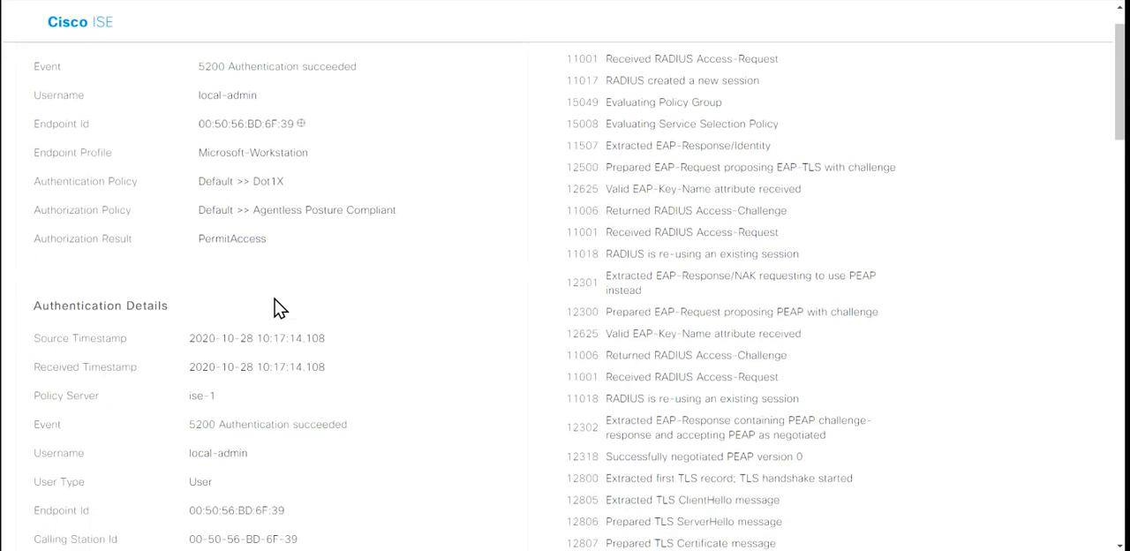
scroll(276, 309, down, 1)
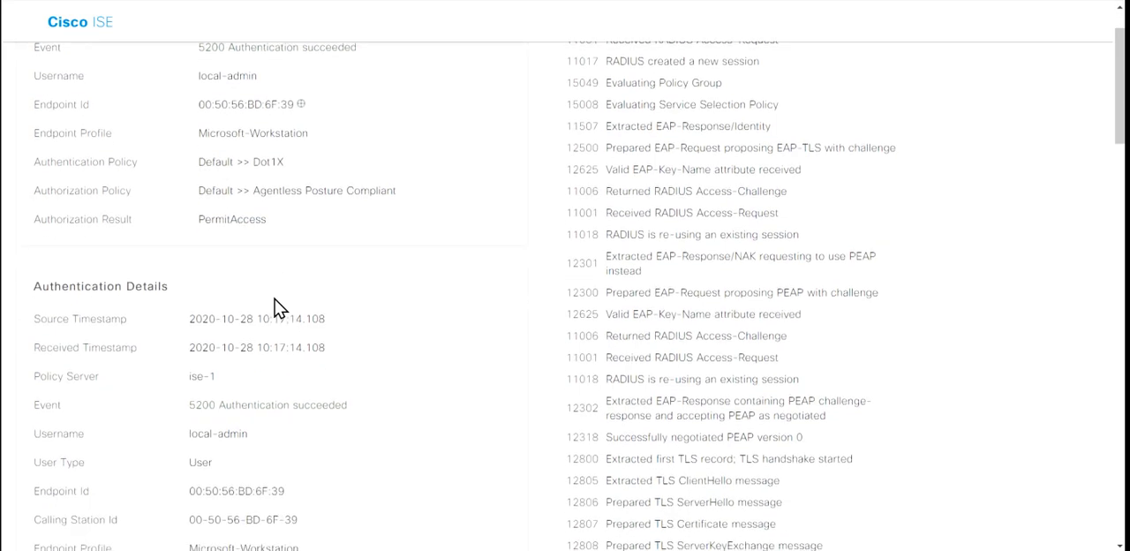
scroll(275, 306, down, 4)
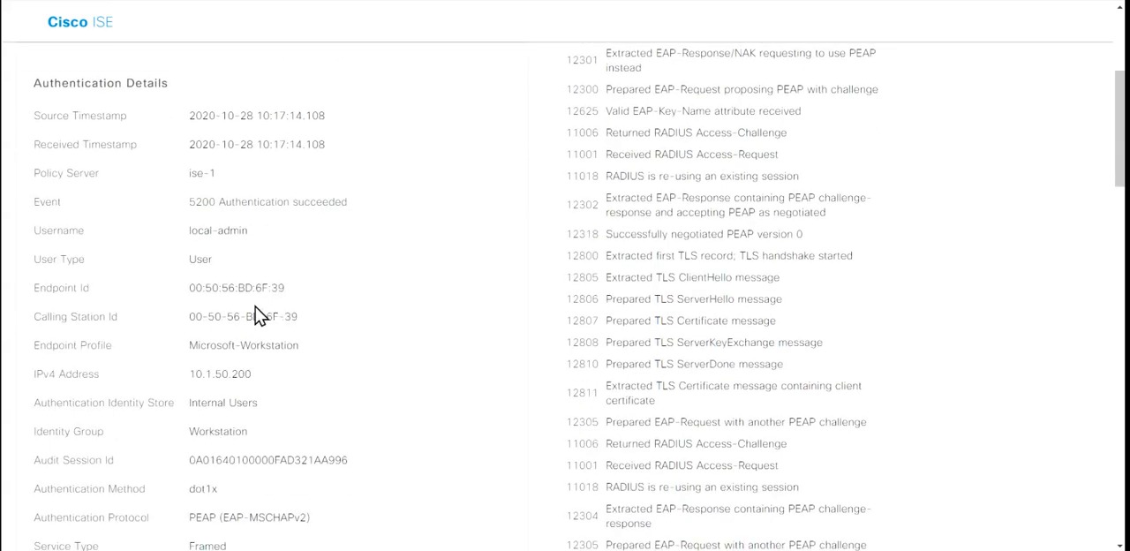
scroll(270, 301, down, 1)
drag(217, 329, 275, 343)
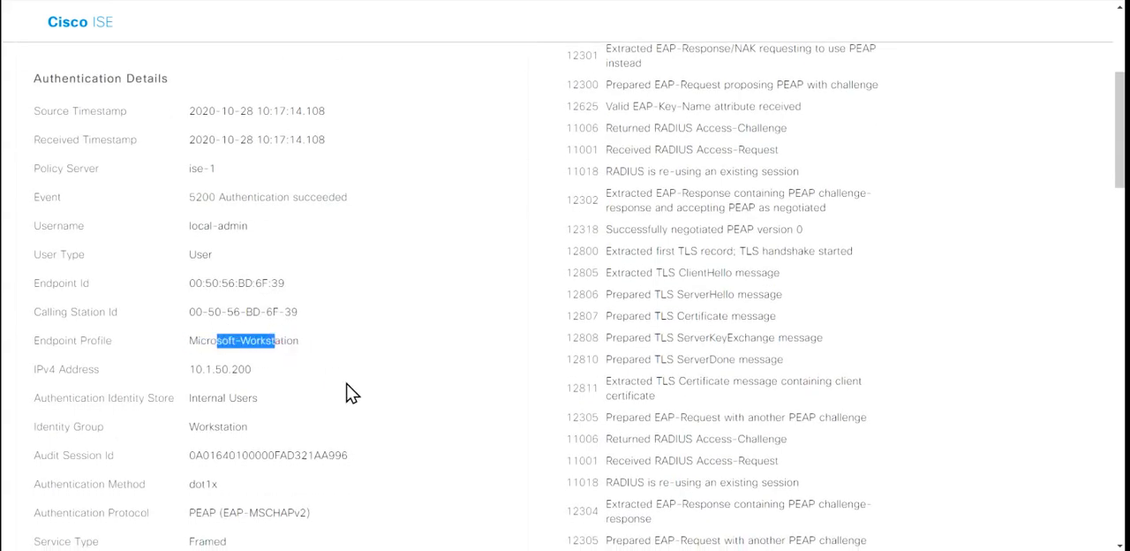
scroll(351, 391, down, 2)
scroll(351, 392, down, 4)
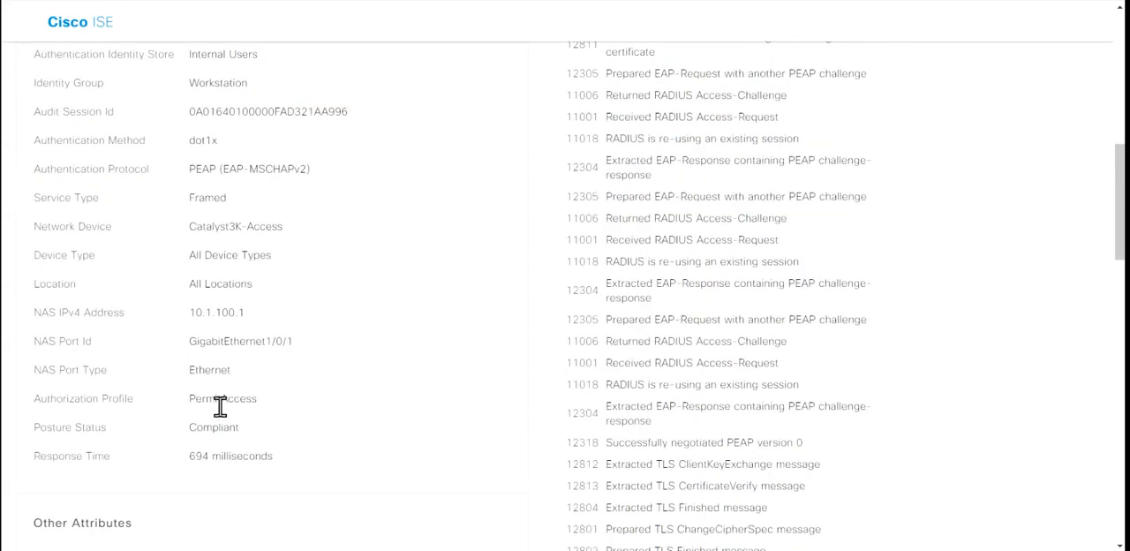
drag(205, 371, 277, 353)
Step: Examine the record's Other Attributes and processing steps, and highlight the LicenseTypes value under Result
scroll(327, 414, down, 8)
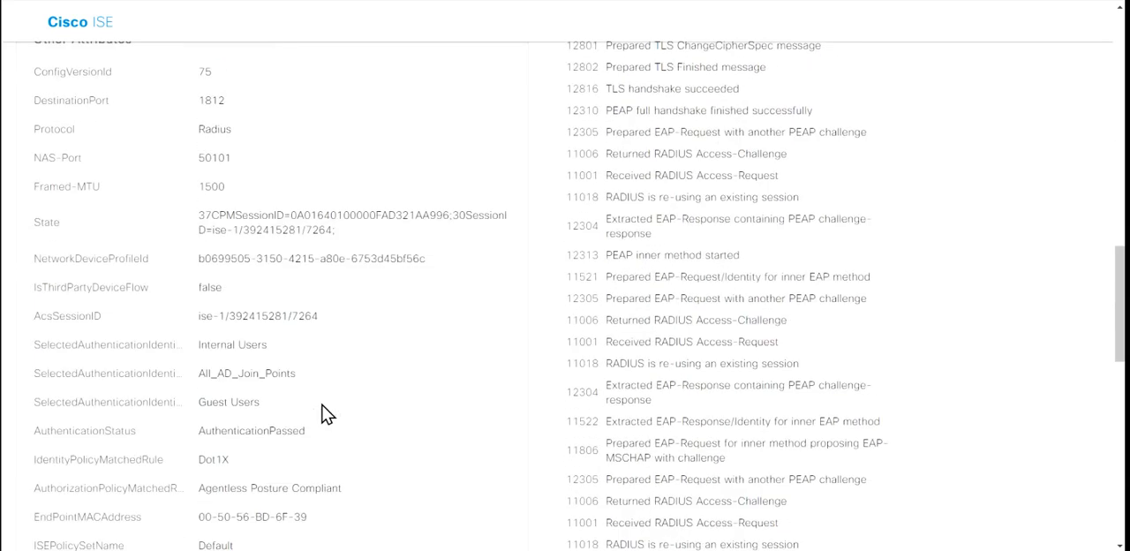
scroll(327, 413, down, 2)
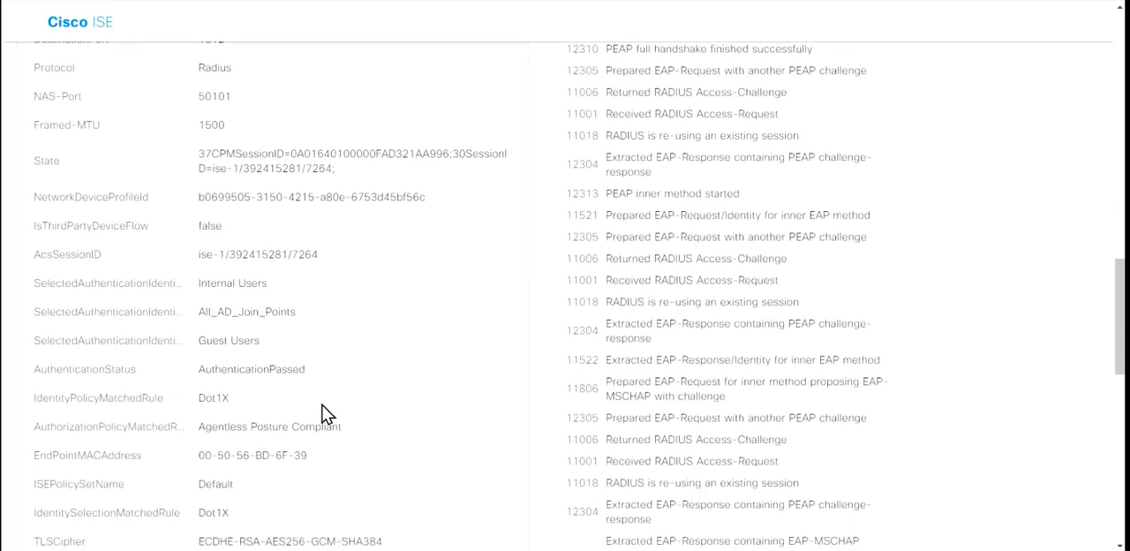
scroll(325, 413, down, 3)
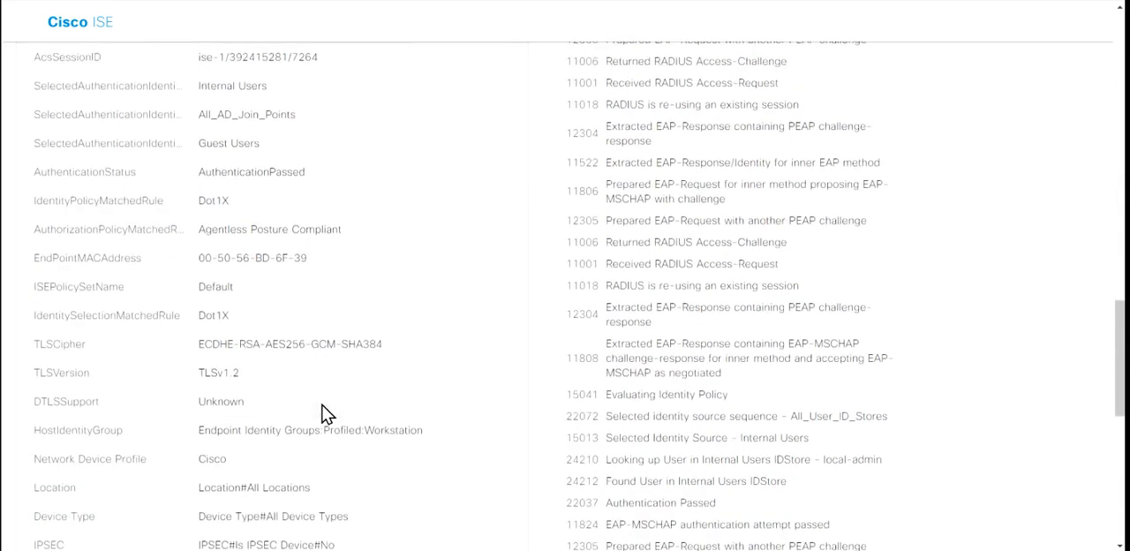
scroll(325, 414, down, 1)
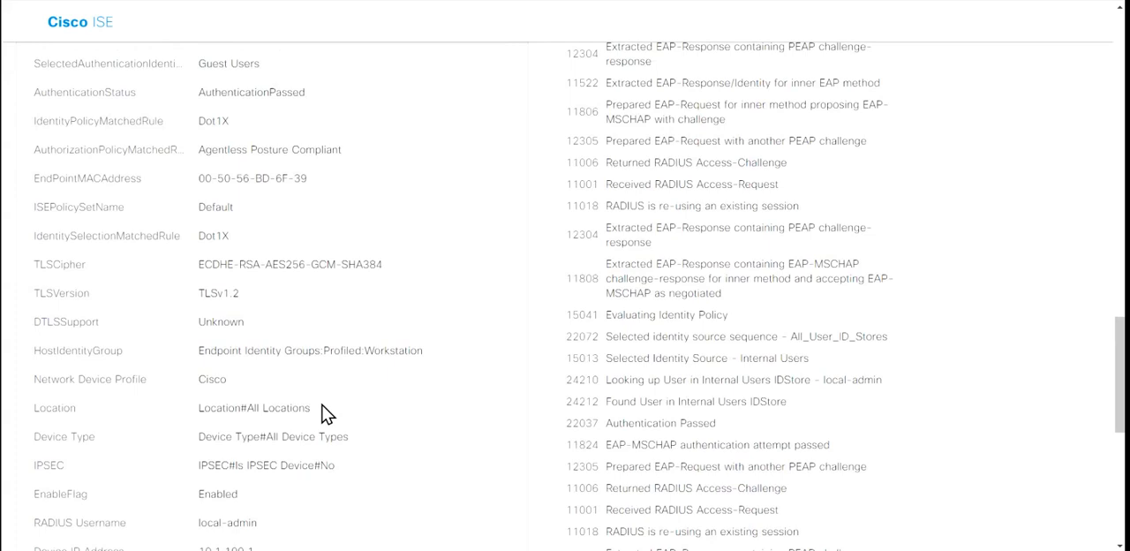
scroll(325, 413, down, 2)
scroll(325, 414, down, 4)
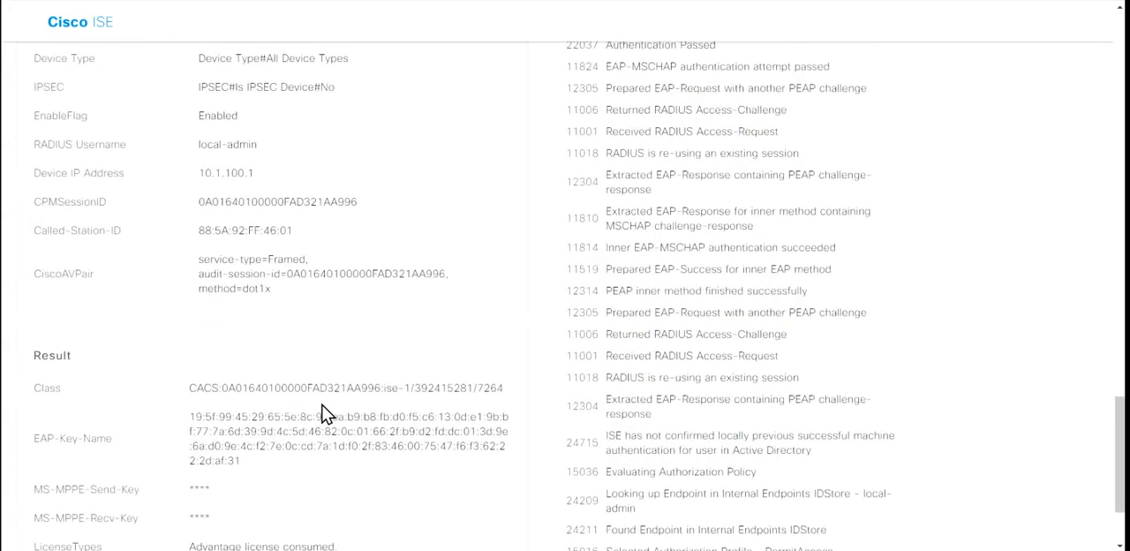
scroll(325, 414, down, 1)
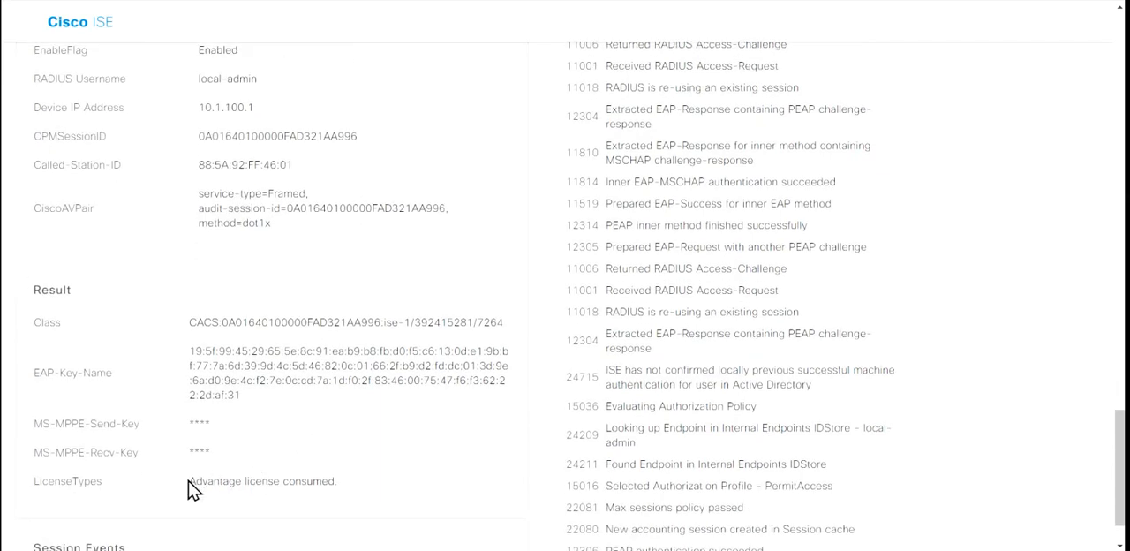
drag(189, 483, 345, 485)
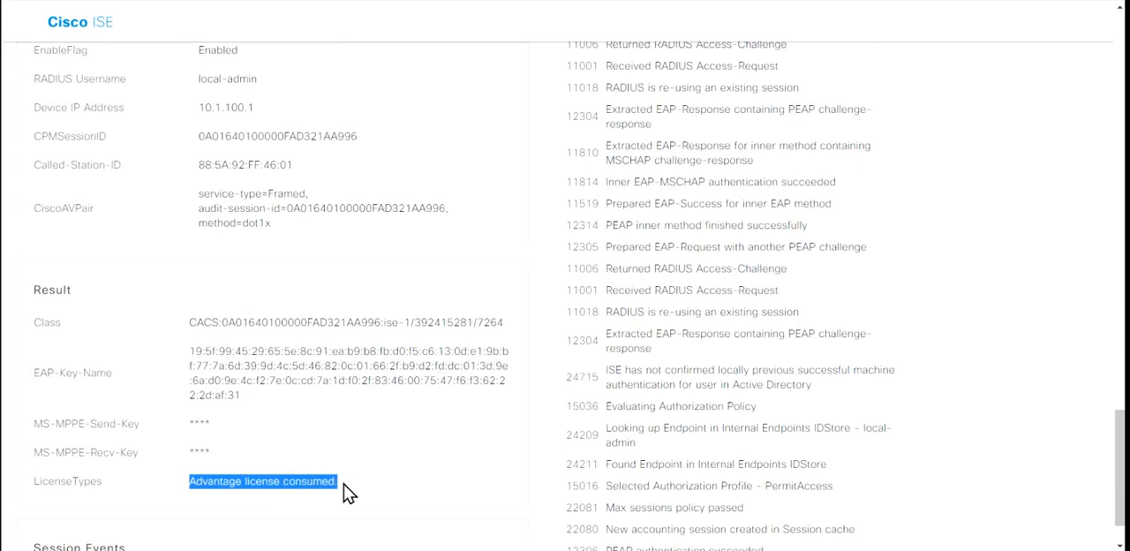
scroll(344, 486, down, 1)
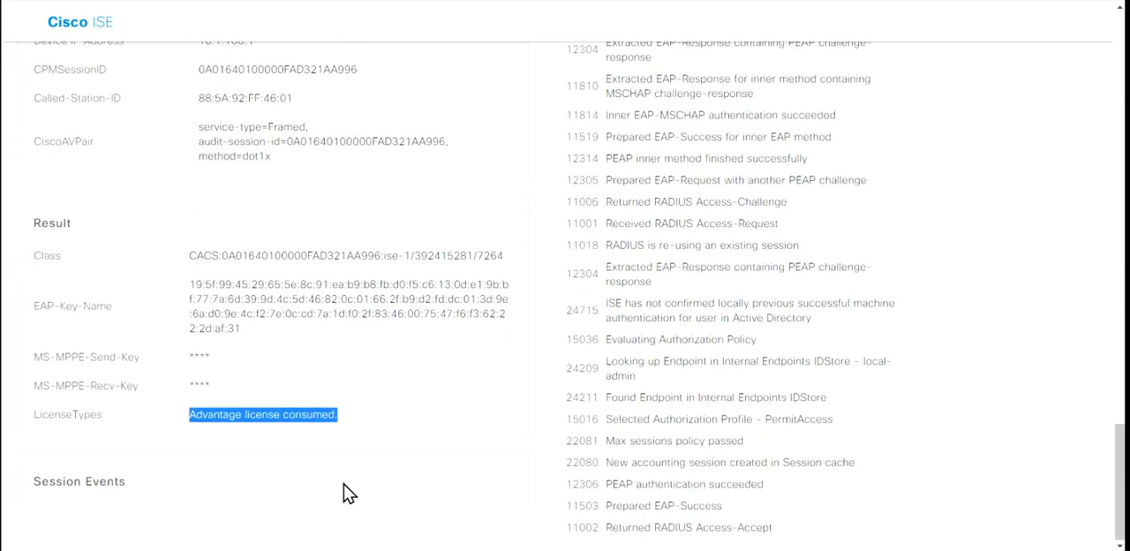
click(362, 409)
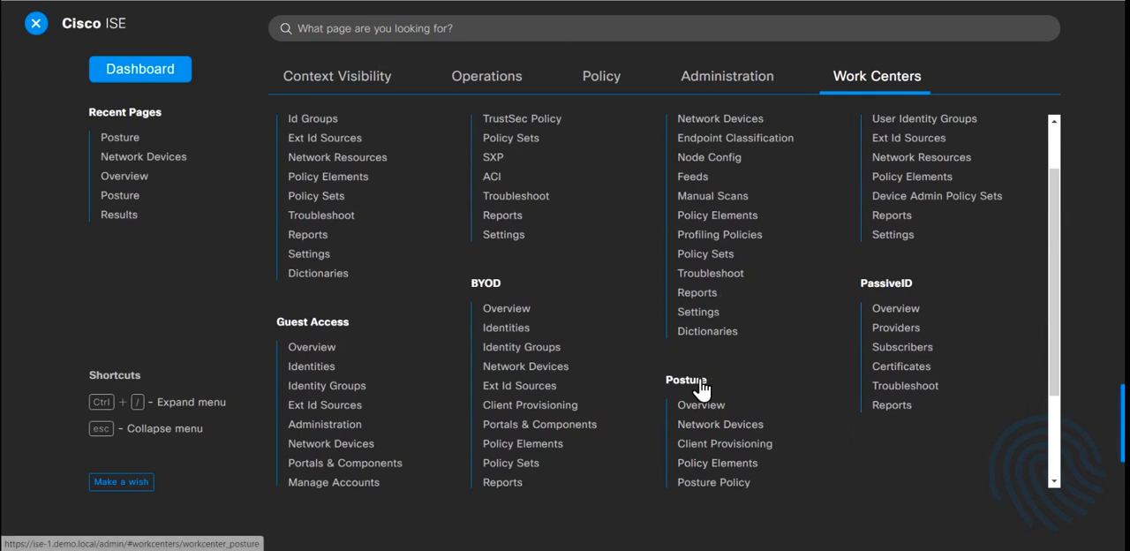
Step: Open the Posture work center overview and highlight its Prepare, Define and Go Live & Monitor headings
scroll(701, 389, down, 3)
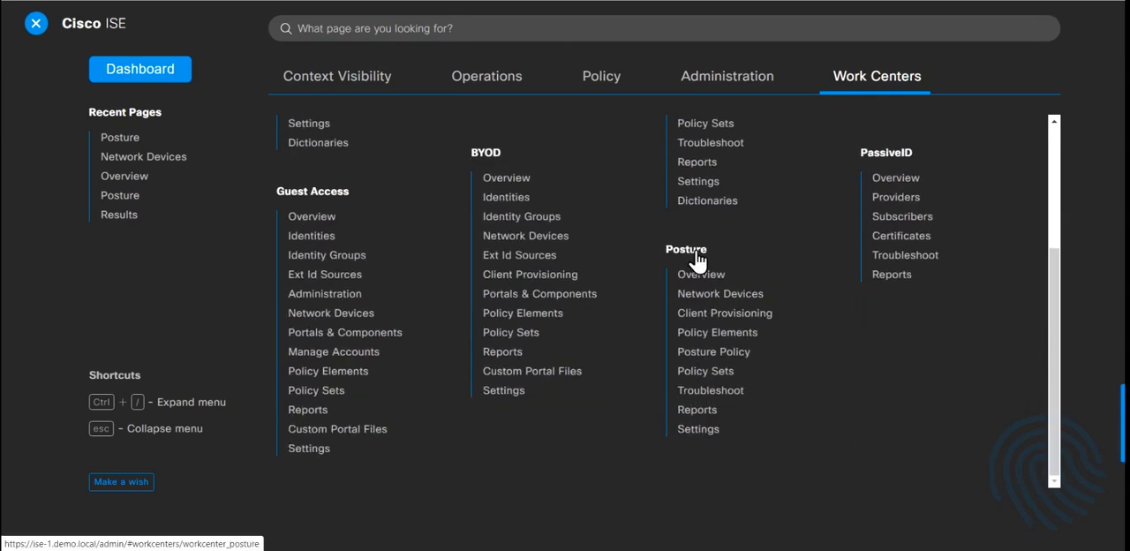
click(712, 283)
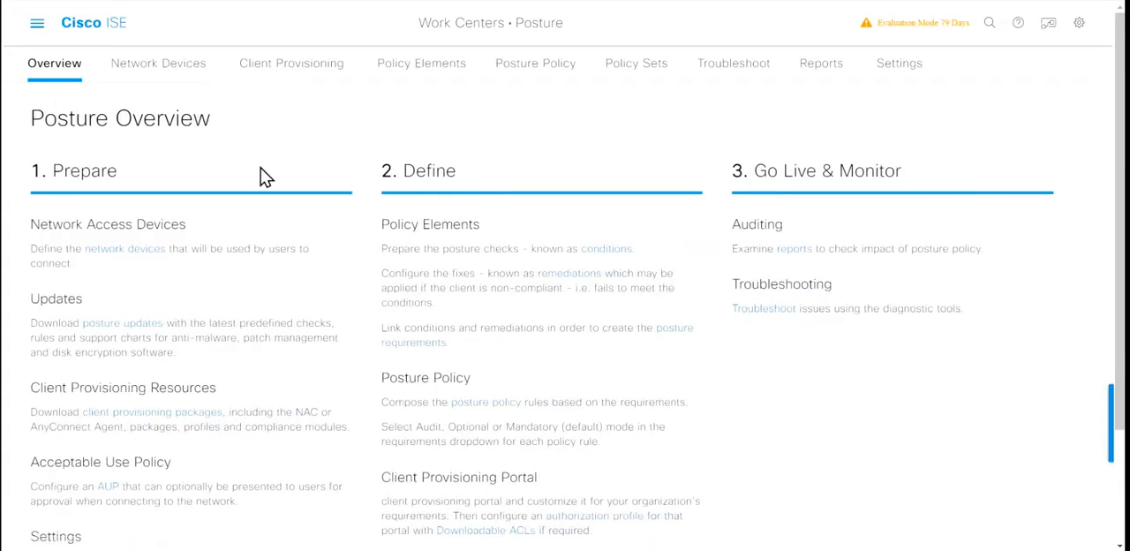
scroll(263, 177, down, 2)
scroll(263, 177, up, 1)
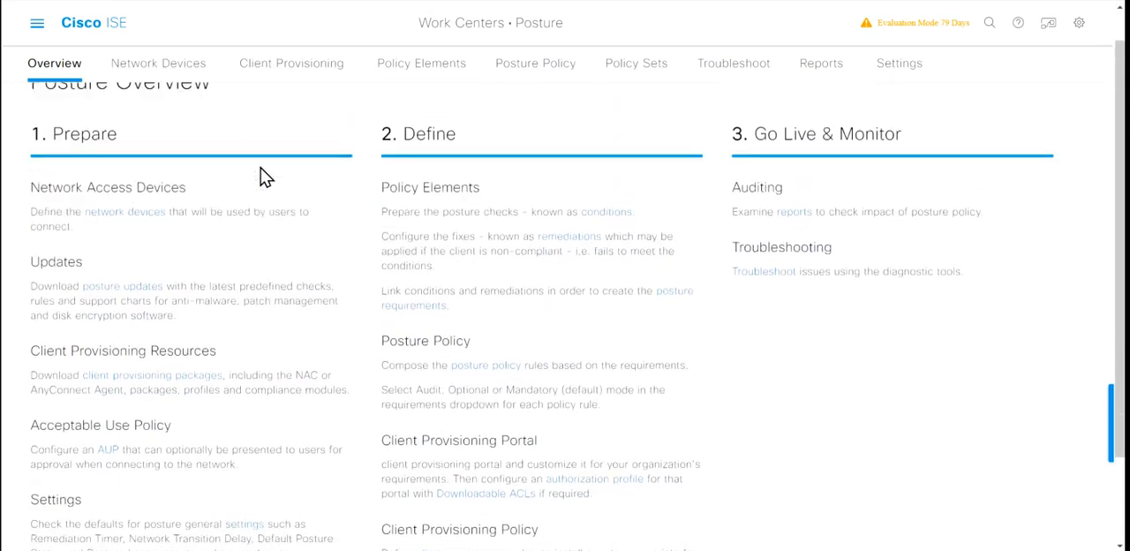
scroll(264, 177, up, 1)
double_click(117, 180)
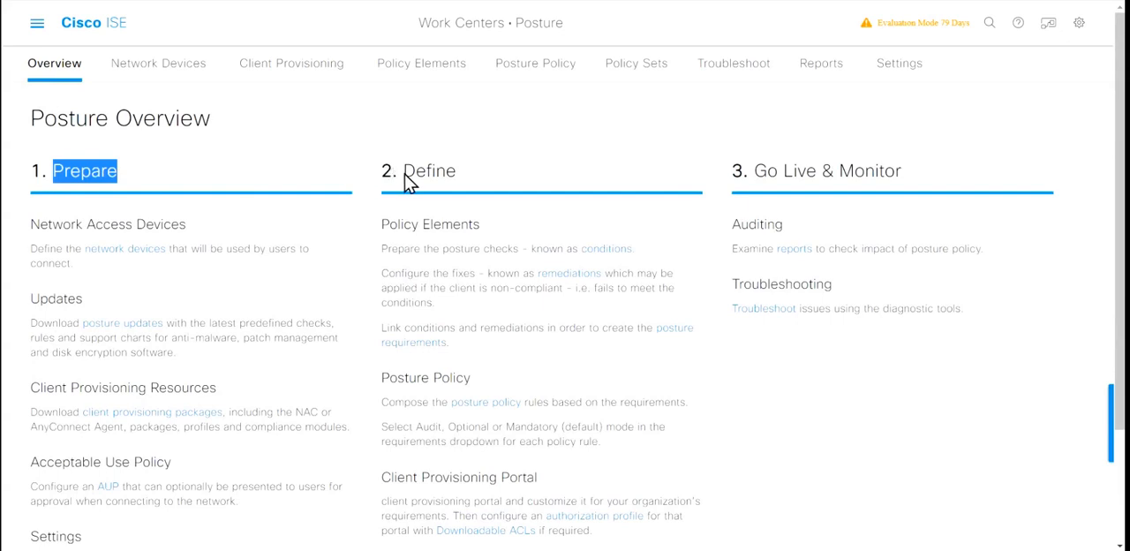
double_click(436, 183)
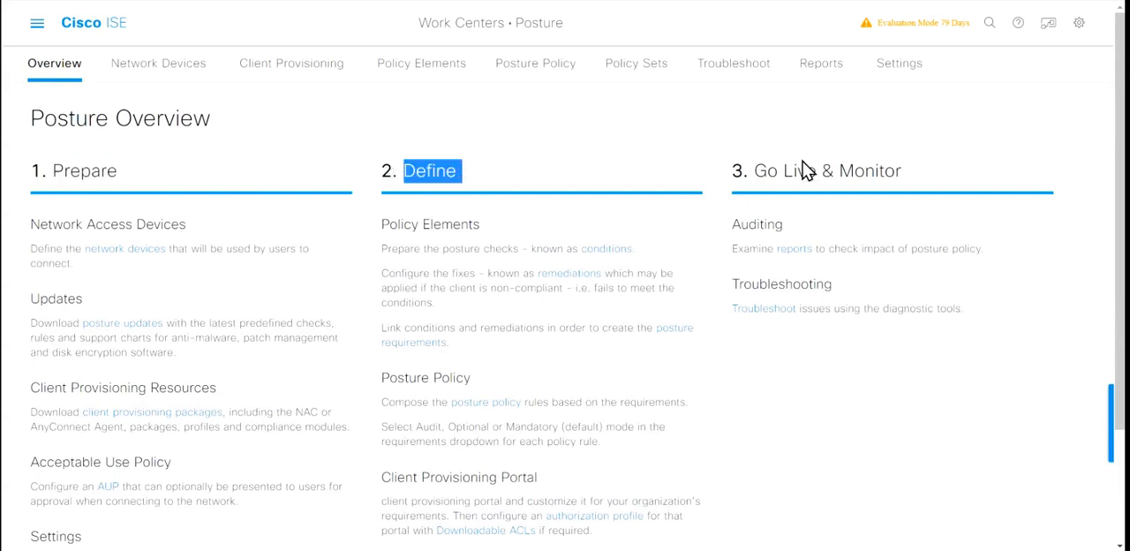
drag(770, 191, 890, 185)
click(752, 172)
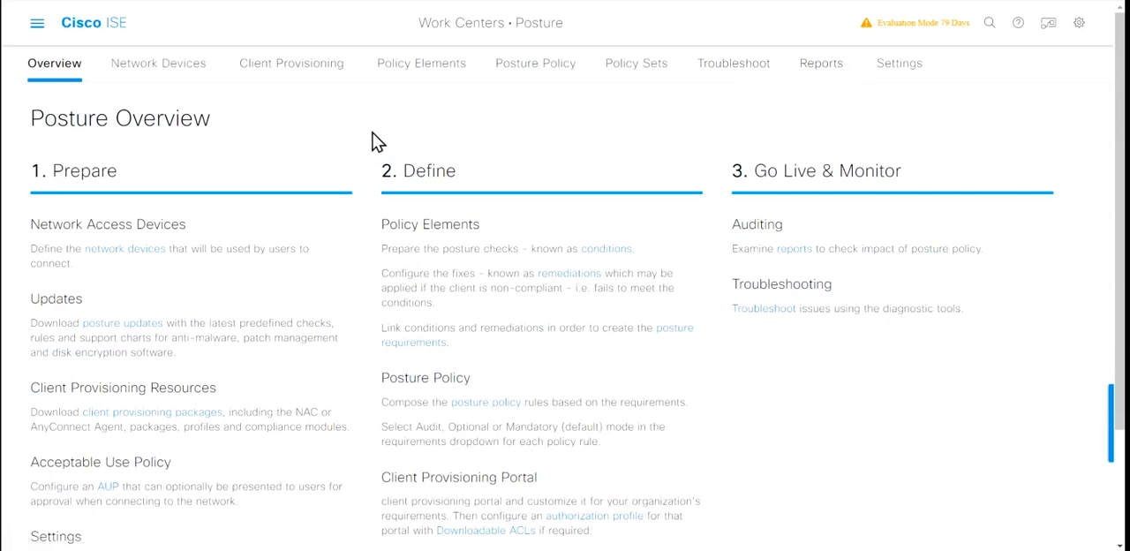
Step: Start adding a network device in the Posture work center and name it Catalyst3K-Access
click(181, 76)
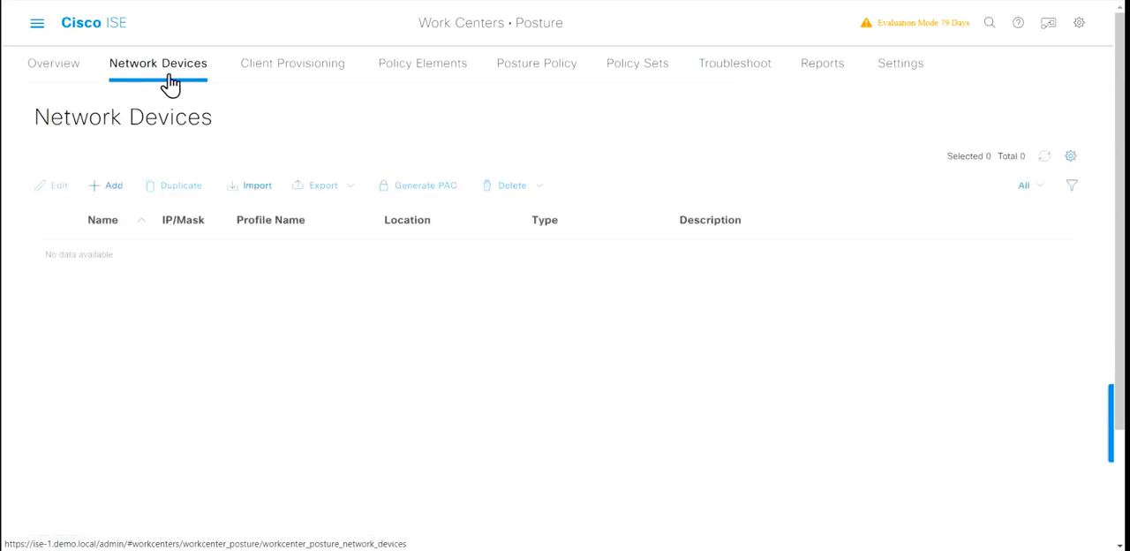
click(112, 188)
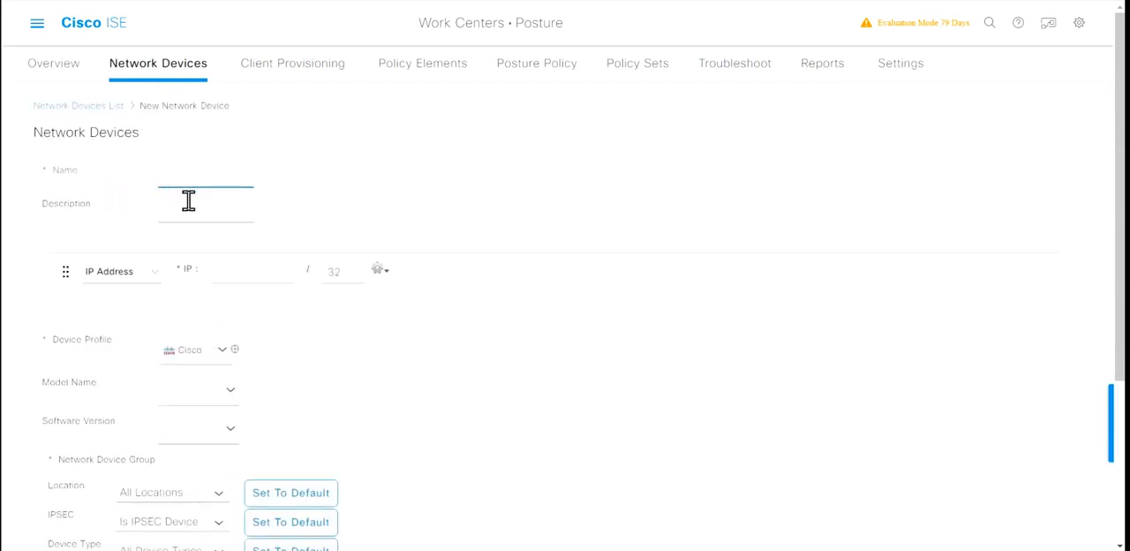
text(CA)
key(BackSpace)
key(BackSpace)
text(at)
text(lysi)
text(3K-Acc)
text(ess)
text(a)
Step: Enter the device description Cat 3650 switch and the IP address 10.1.100.1, and check the model name choices without selecting one
click(203, 220)
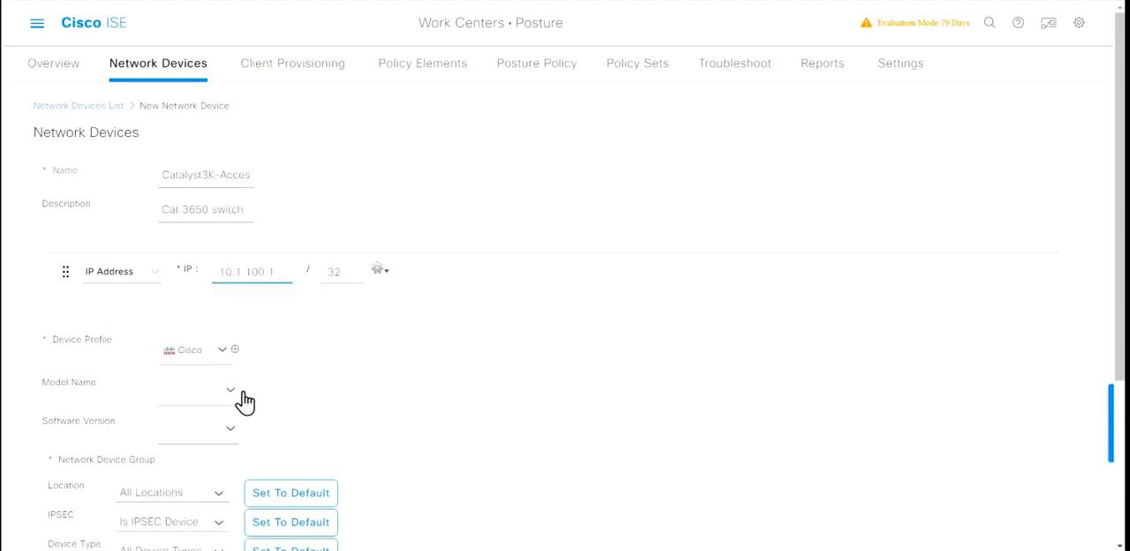
click(235, 391)
click(349, 437)
Step: Enable RADIUS Authentication Settings for the new device and enter the RADIUS shared secret
scroll(350, 438, down, 5)
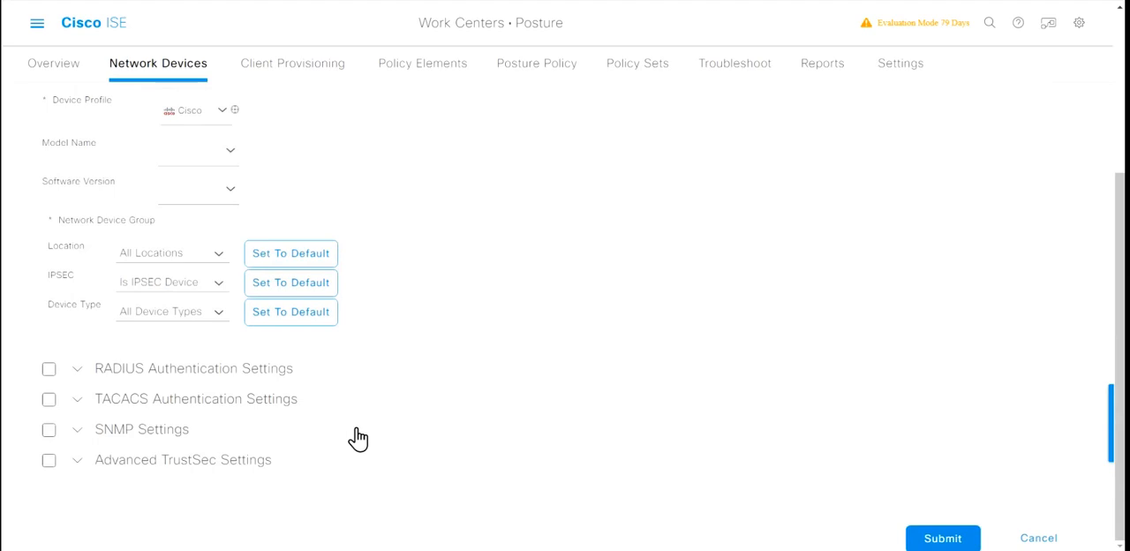
click(51, 367)
scroll(254, 405, down, 1)
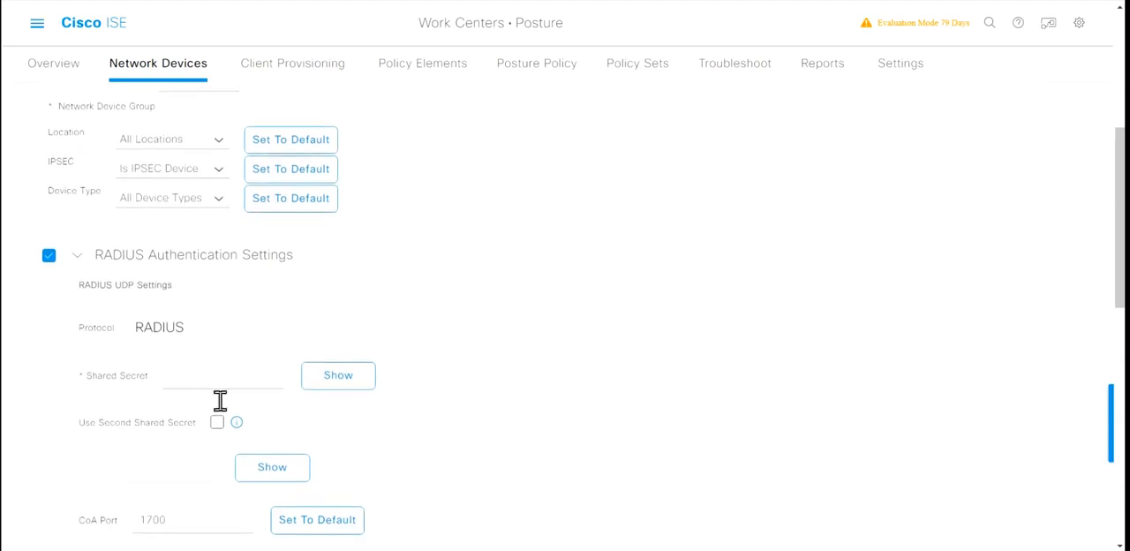
click(201, 379)
text(•••••••)
Step: Review the remaining RADIUS settings, collapse that section and submit the new network device
scroll(237, 372, down, 2)
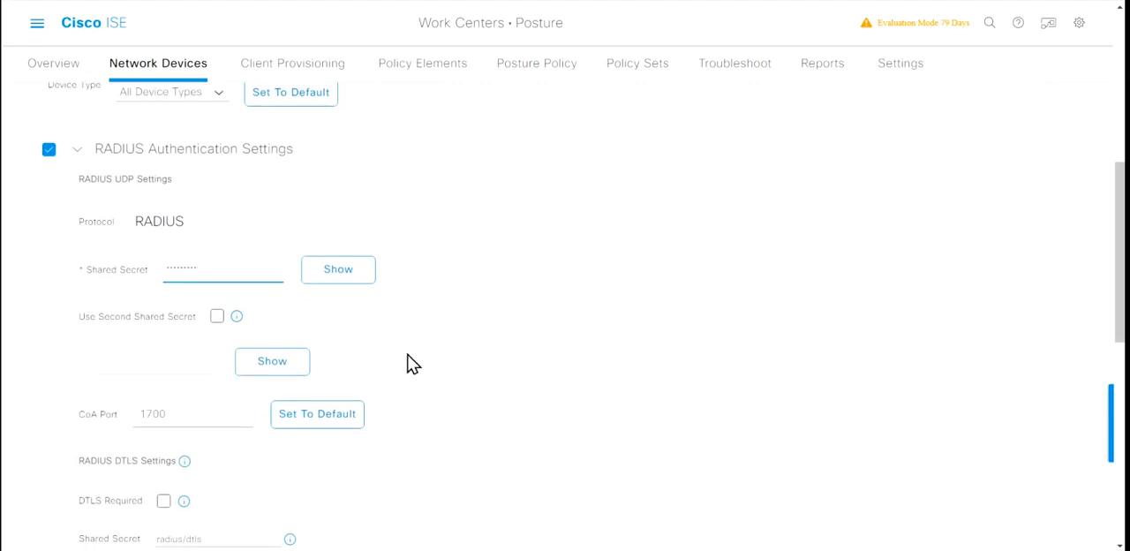
scroll(413, 364, down, 3)
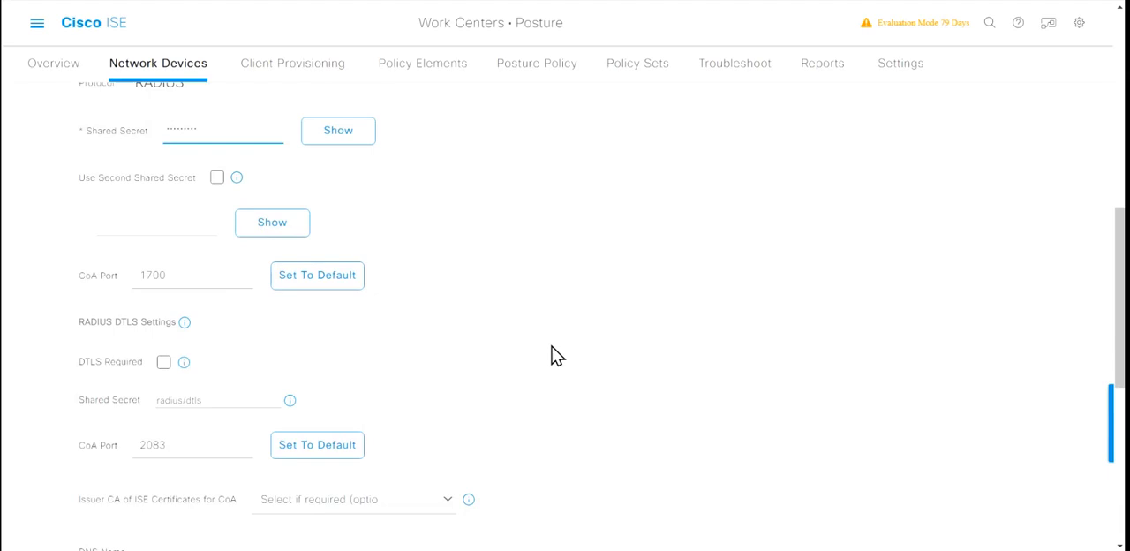
scroll(556, 354, down, 10)
scroll(556, 354, up, 18)
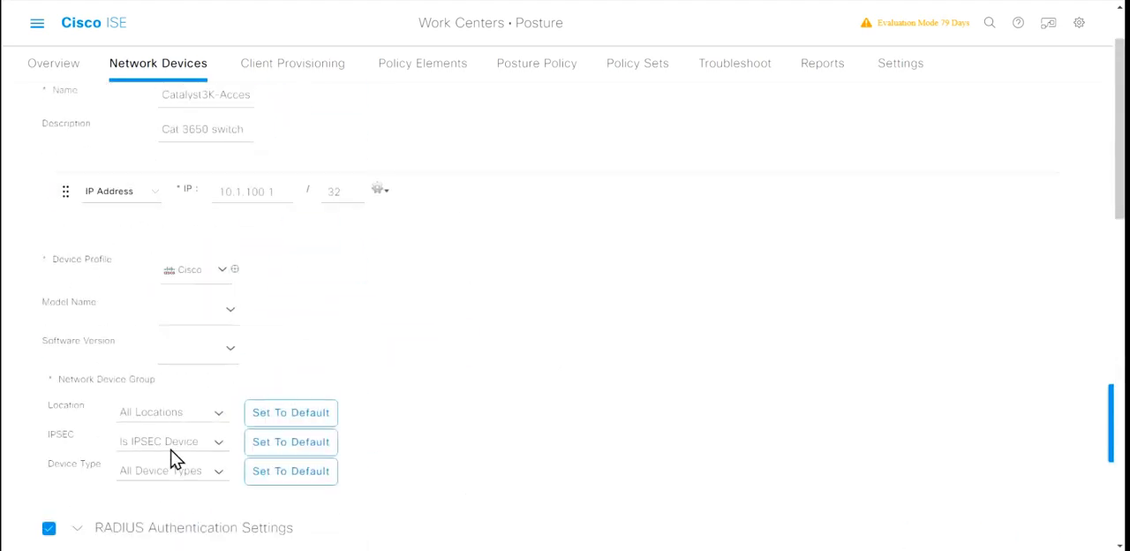
scroll(439, 335, down, 5)
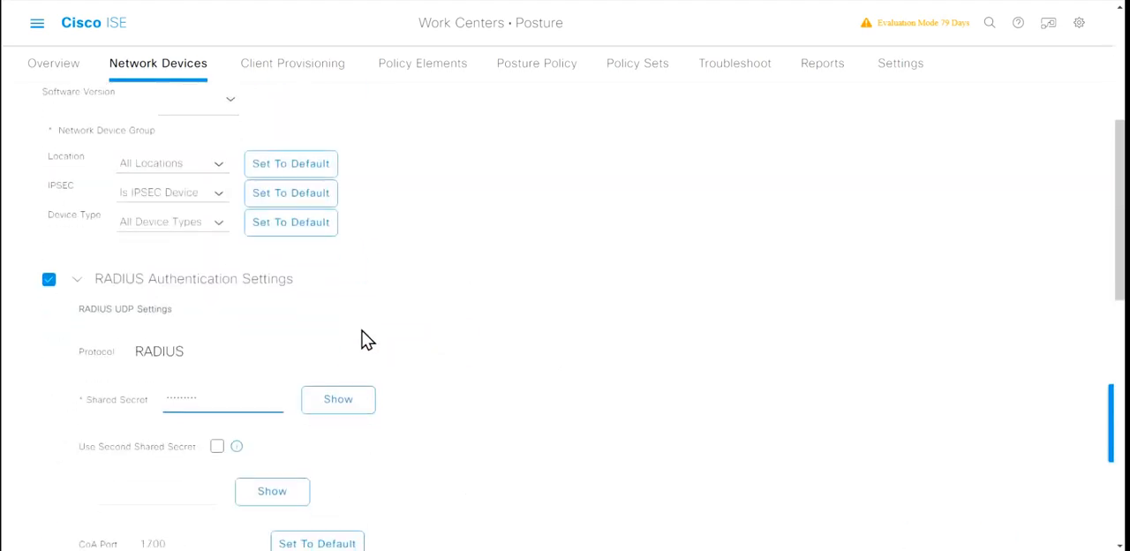
click(81, 280)
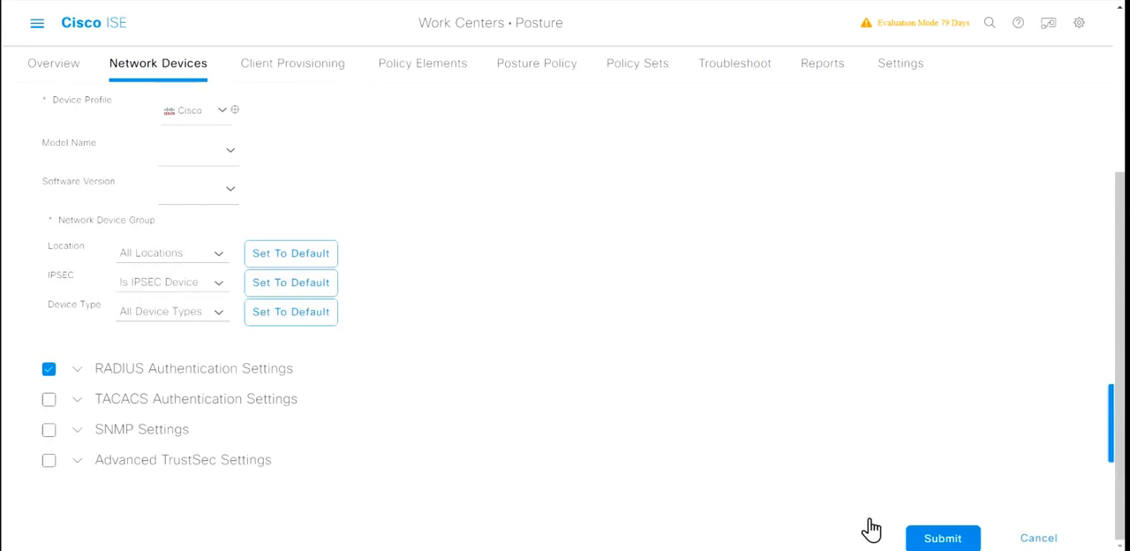
click(943, 539)
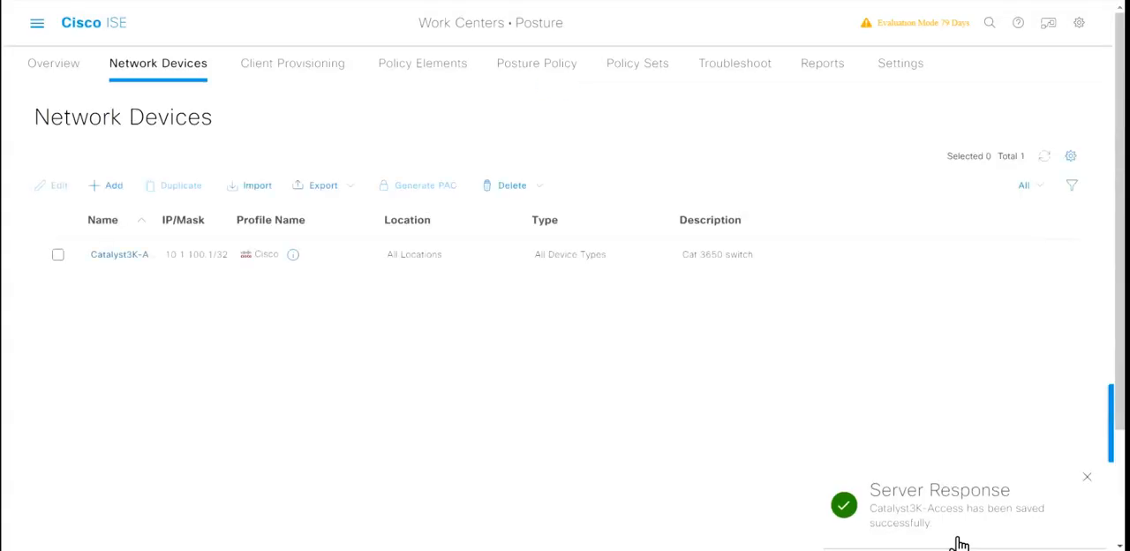
Step: Dismiss the save notification and widen the Name column of the network device list to fit the full device name
click(1089, 477)
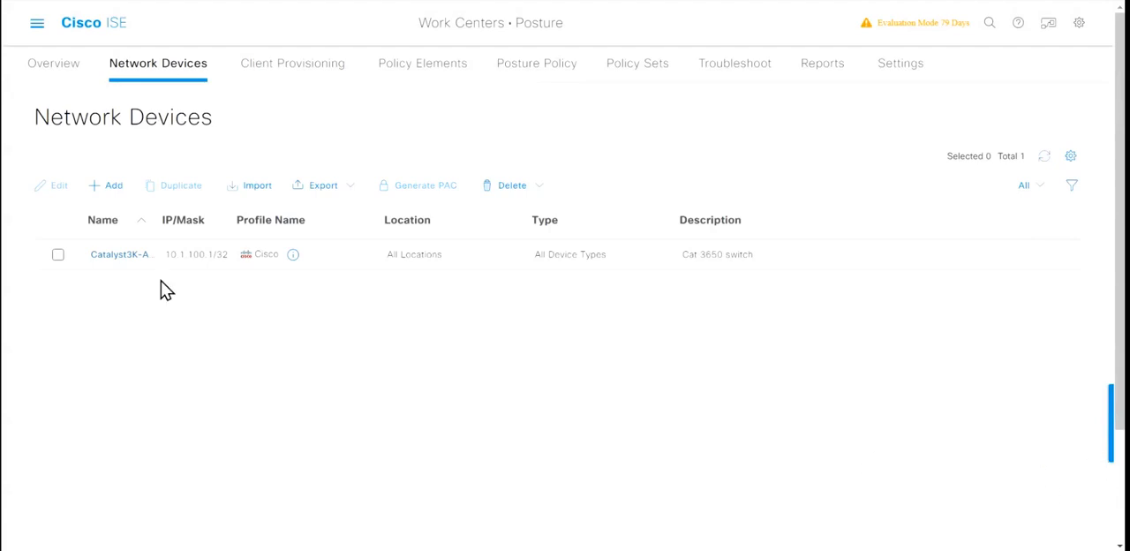
double_click(157, 227)
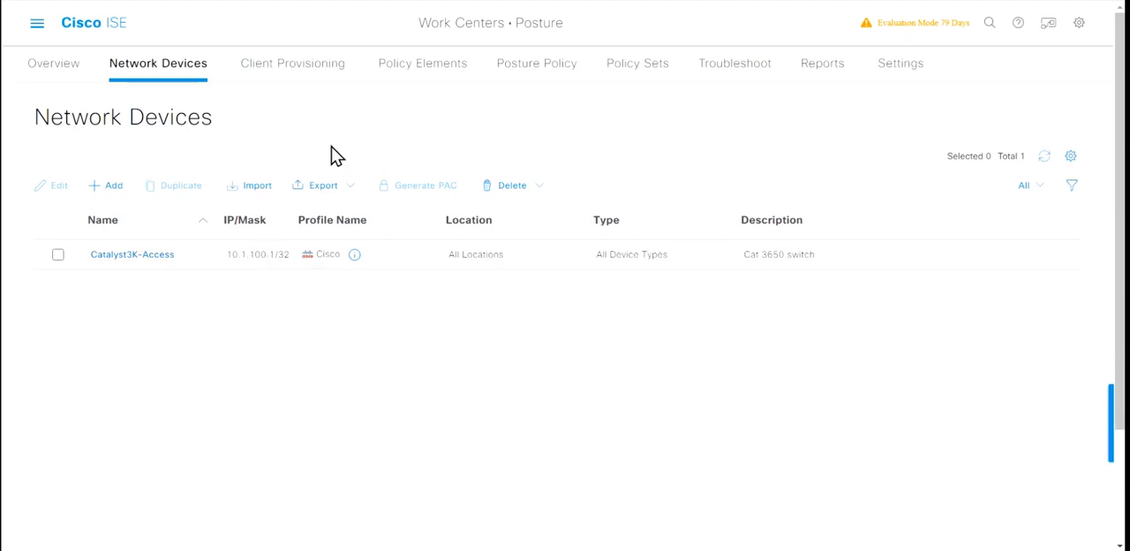
Step: Open the Posture Updates settings under Software Updates, review the update information and start an immediate posture update from the web feed
click(907, 75)
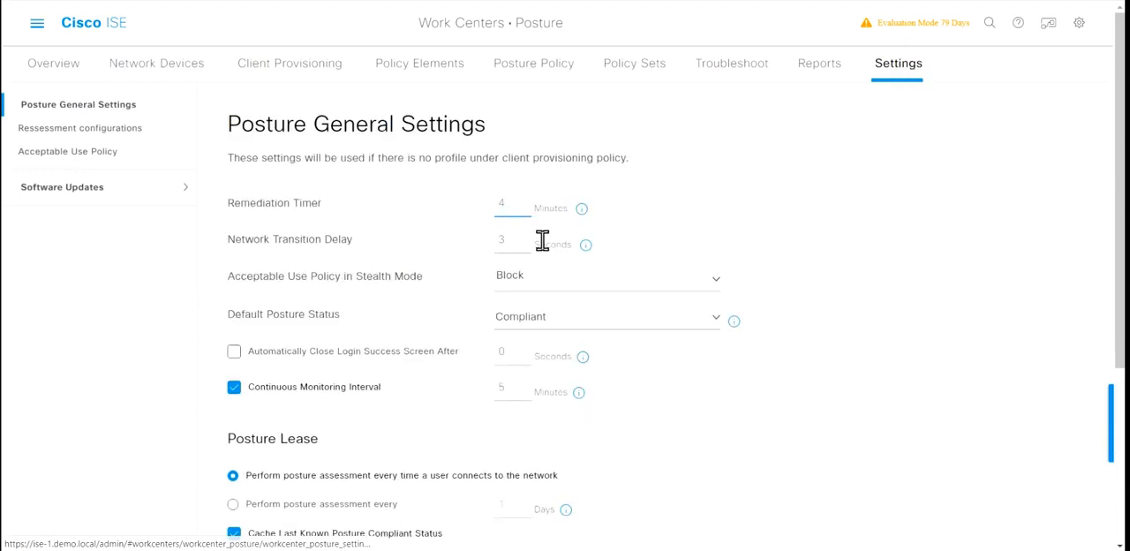
click(100, 193)
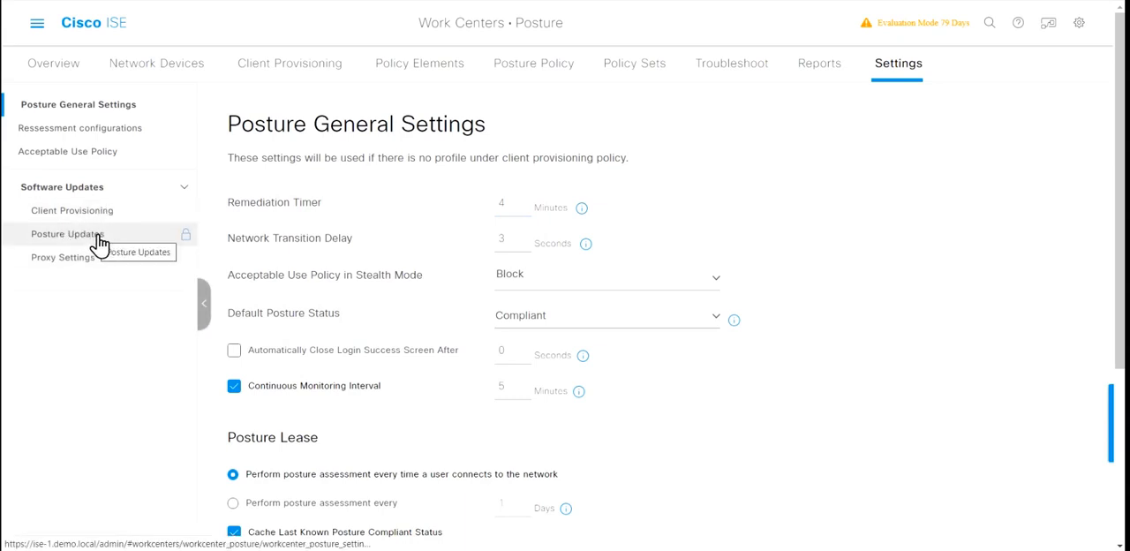
click(100, 240)
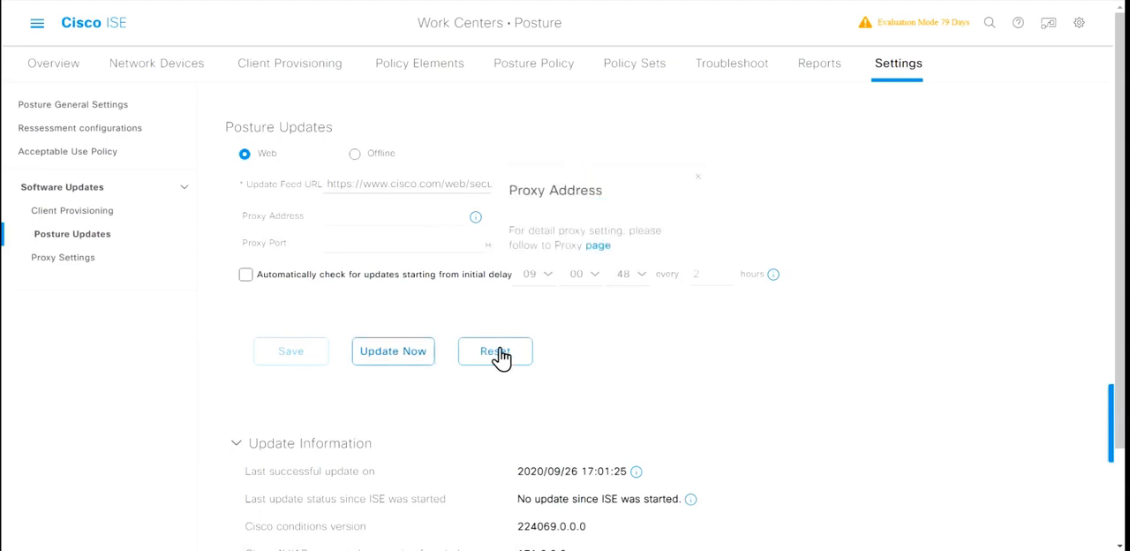
scroll(636, 346, down, 1)
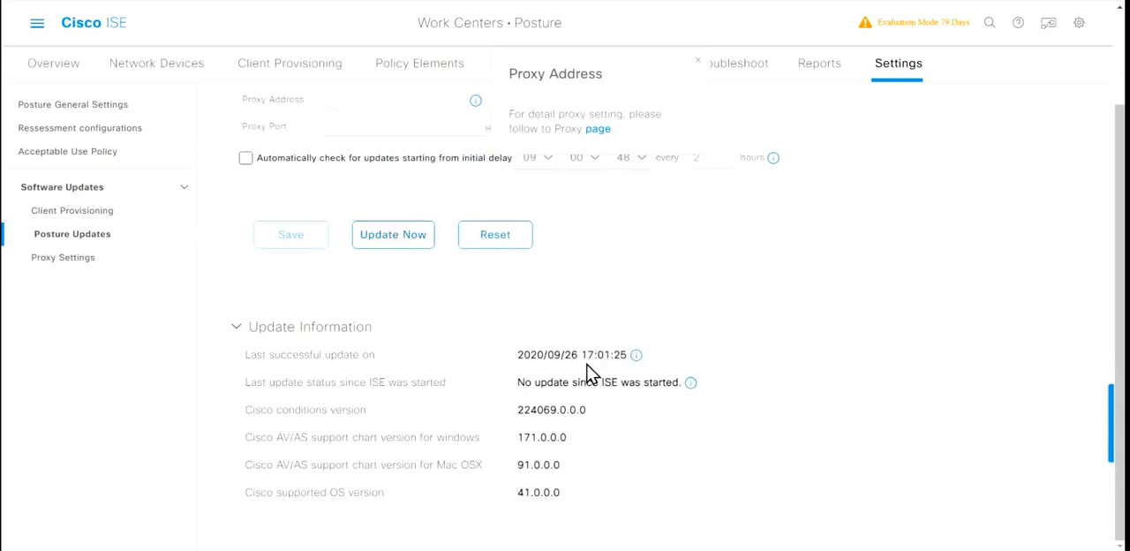
click(416, 242)
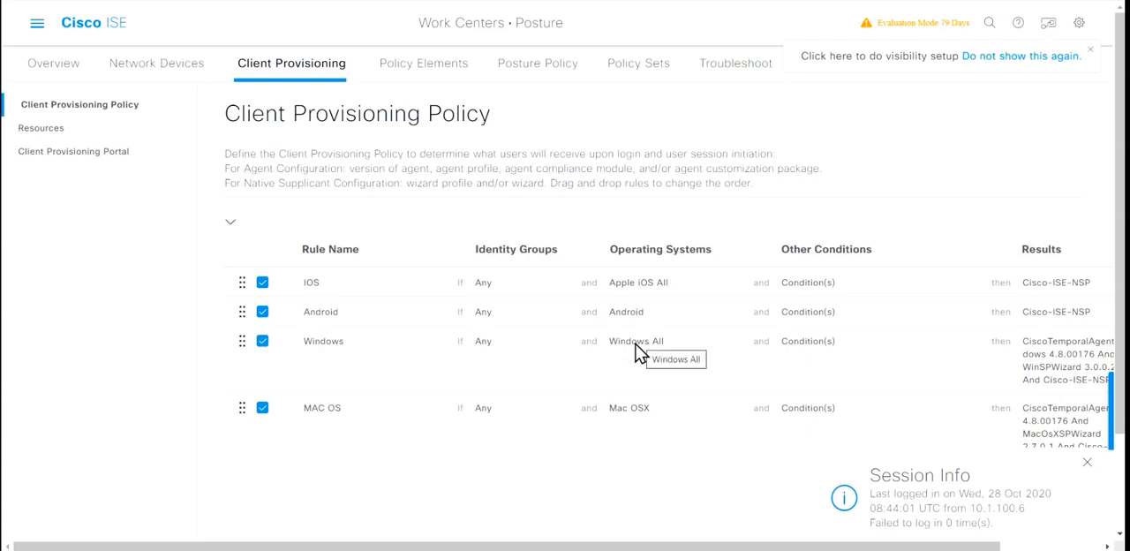
Step: Dismiss the session notice, review the client provisioning policy rules and duplicate the Windows rule above the original
click(1087, 462)
scroll(903, 461, right, 3)
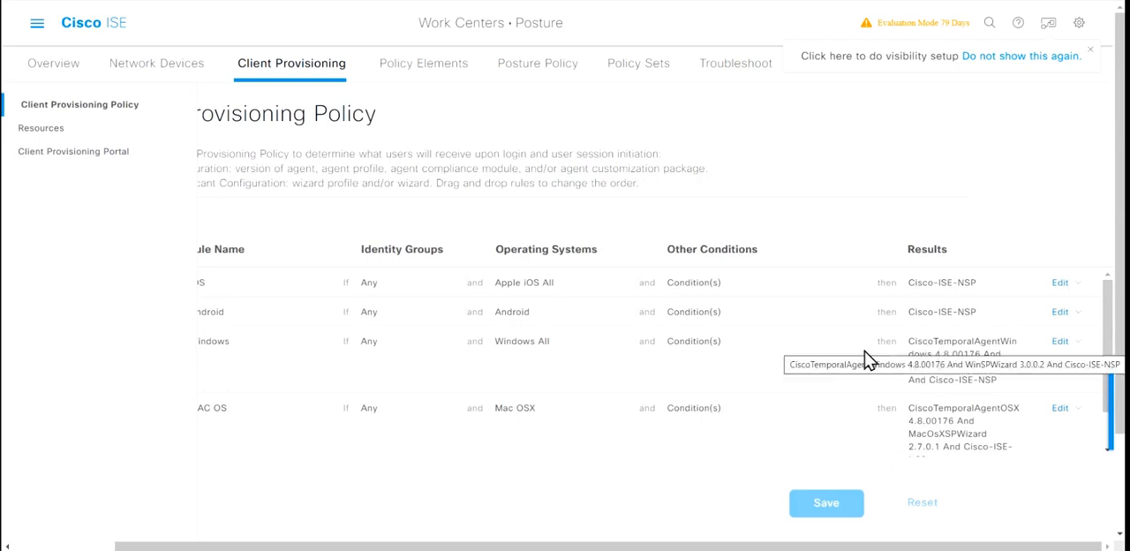
scroll(623, 380, left, 3)
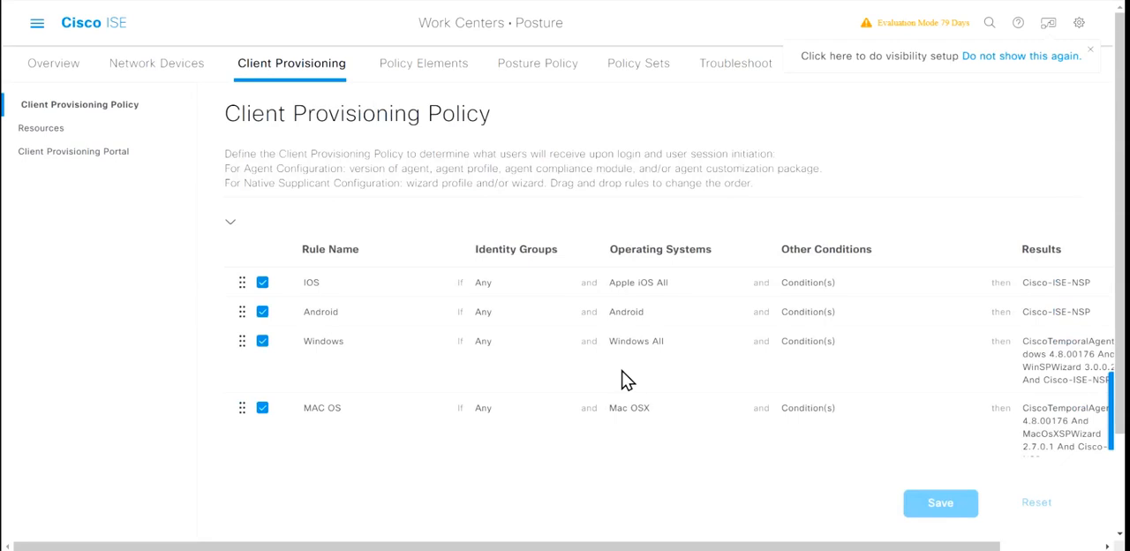
scroll(623, 379, right, 3)
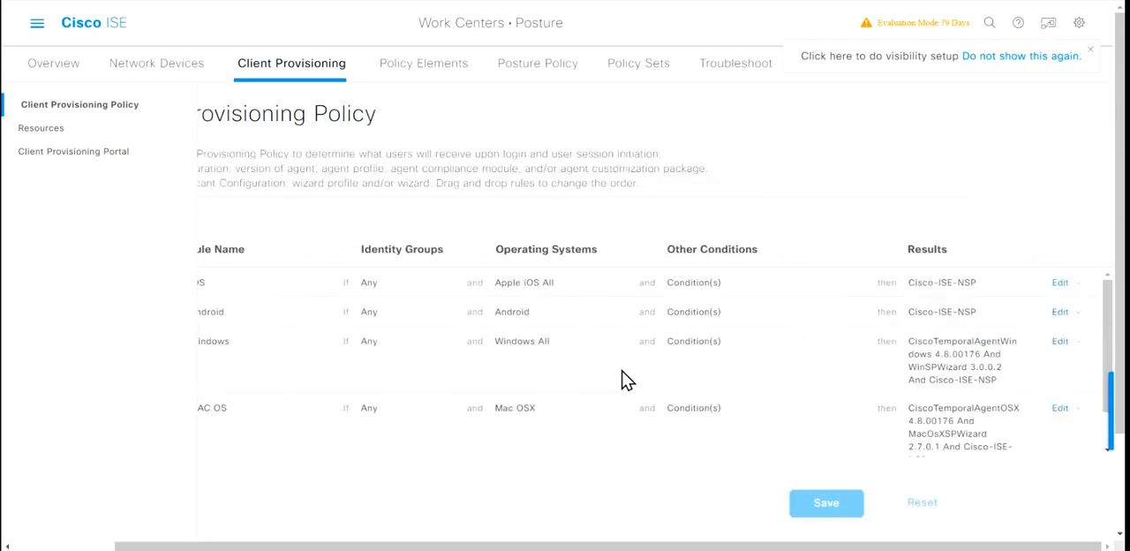
click(1083, 343)
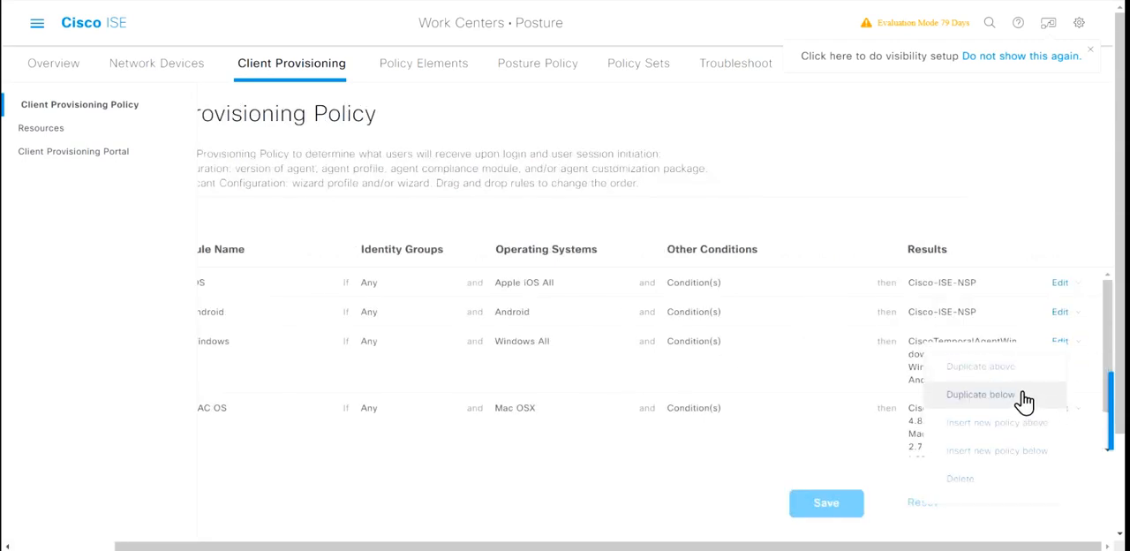
click(1000, 367)
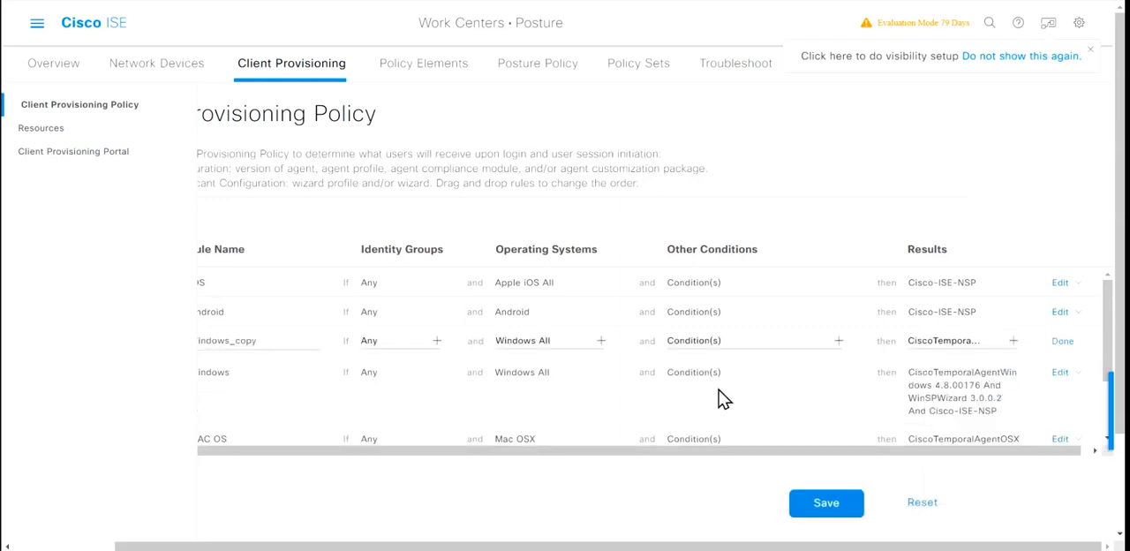
Step: Disable the original Windows client provisioning rule and finish editing it
scroll(718, 399, left, 3)
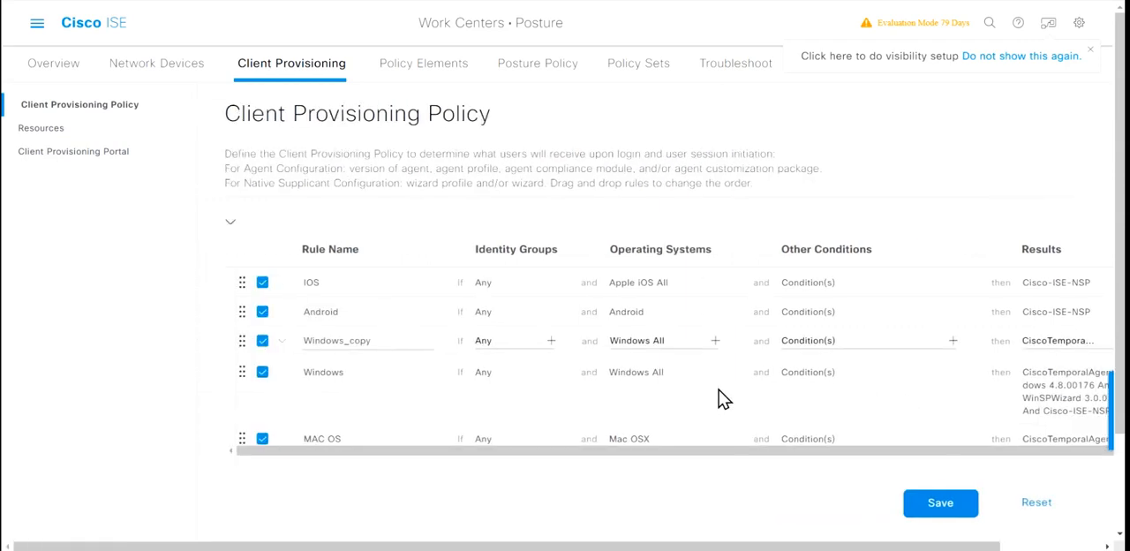
click(263, 374)
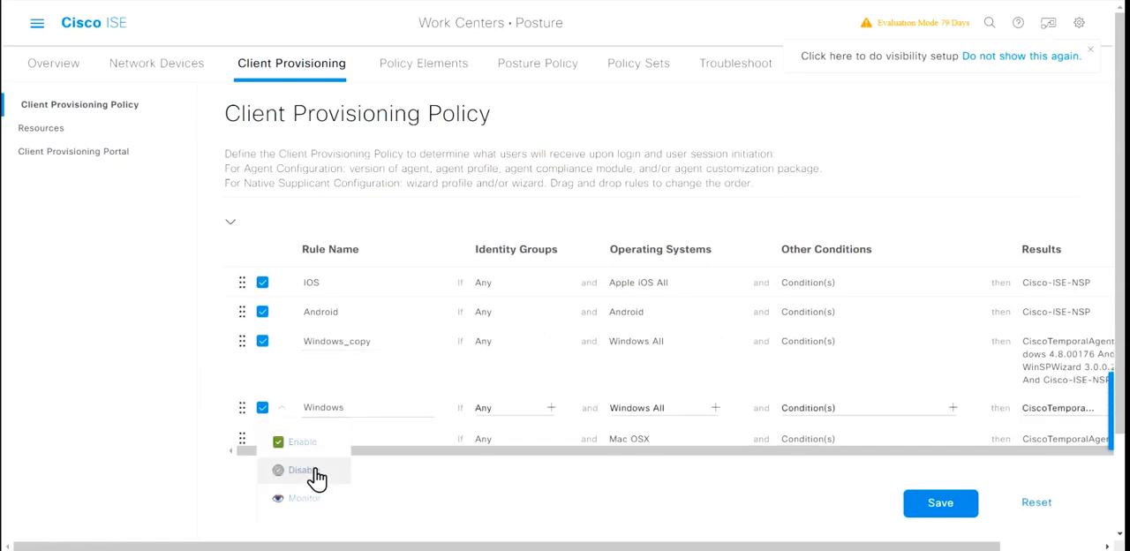
click(311, 471)
scroll(433, 388, right, 1)
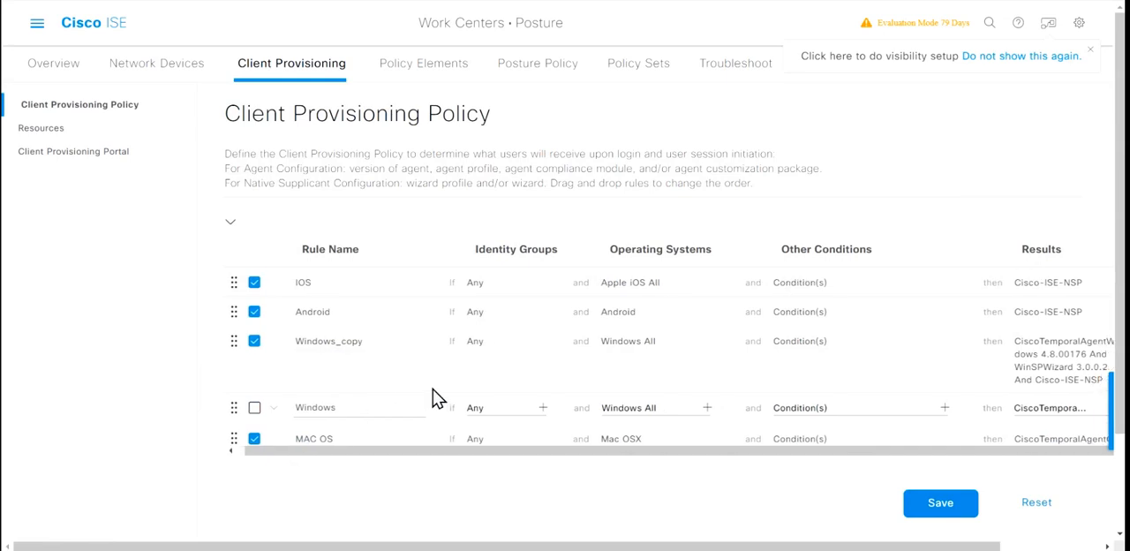
scroll(433, 397, right, 5)
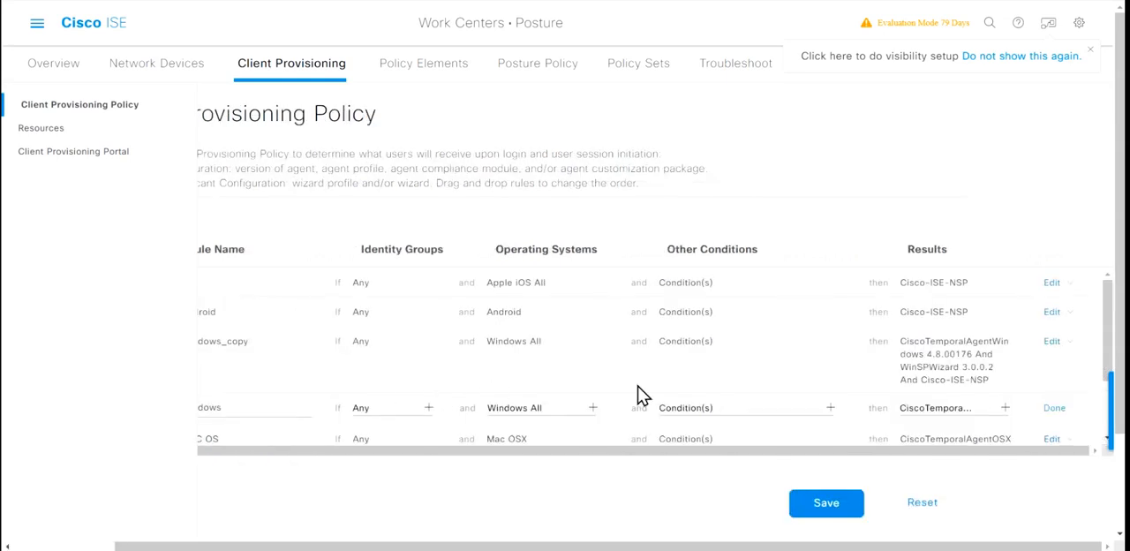
click(1061, 410)
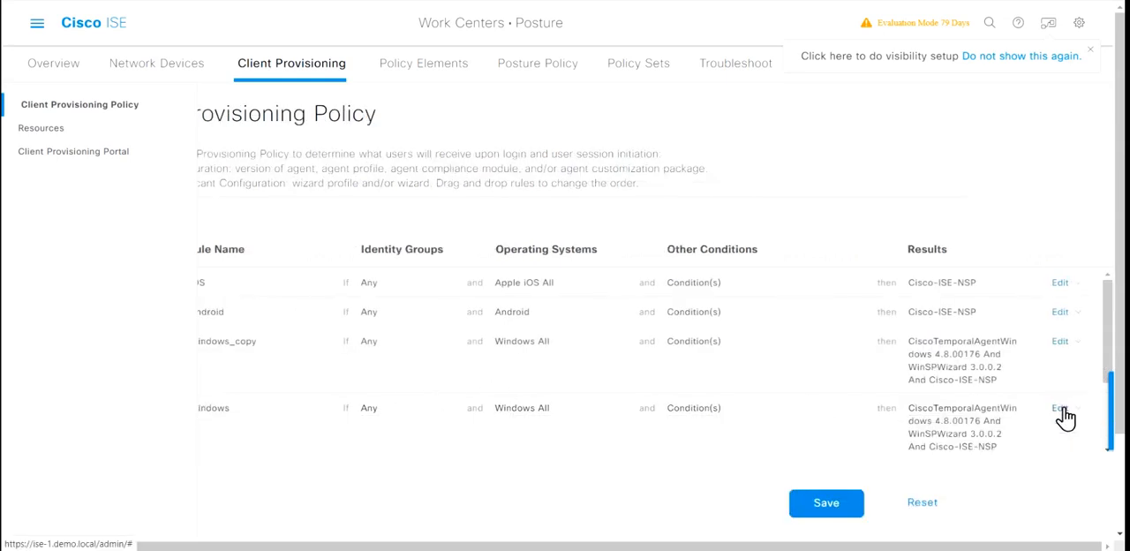
Step: Open the duplicated Windows rule for editing and rename it Windows_AgentLess
click(1066, 343)
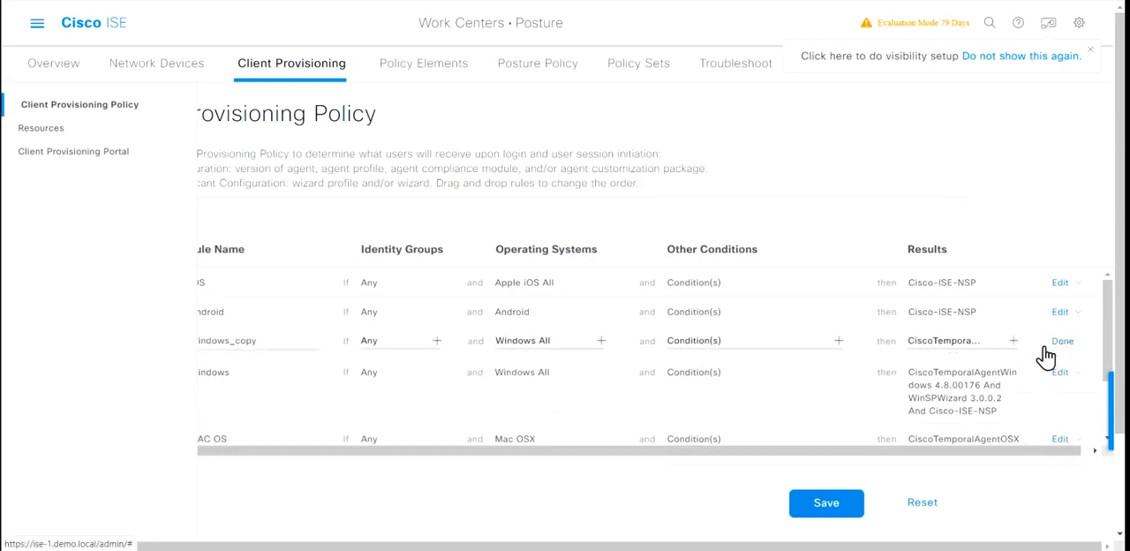
scroll(481, 417, left, 3)
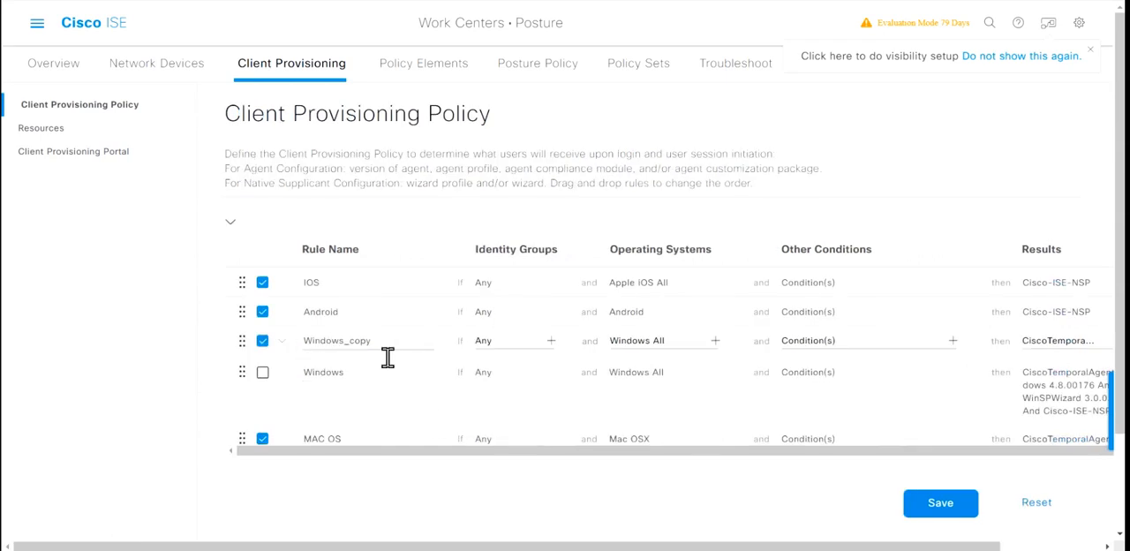
click(422, 357)
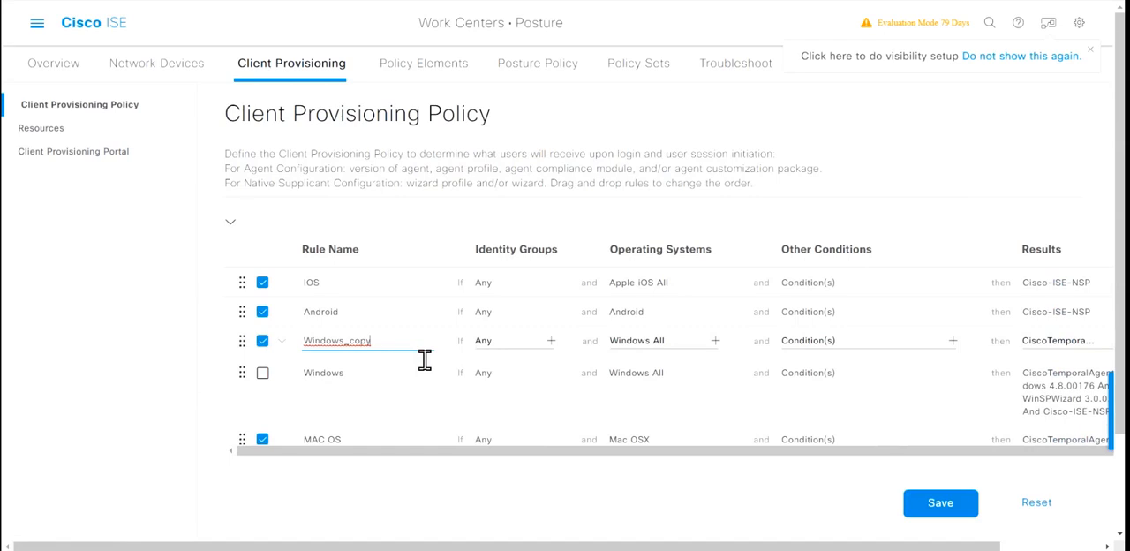
key(BackSpace)
text(AgentLess)
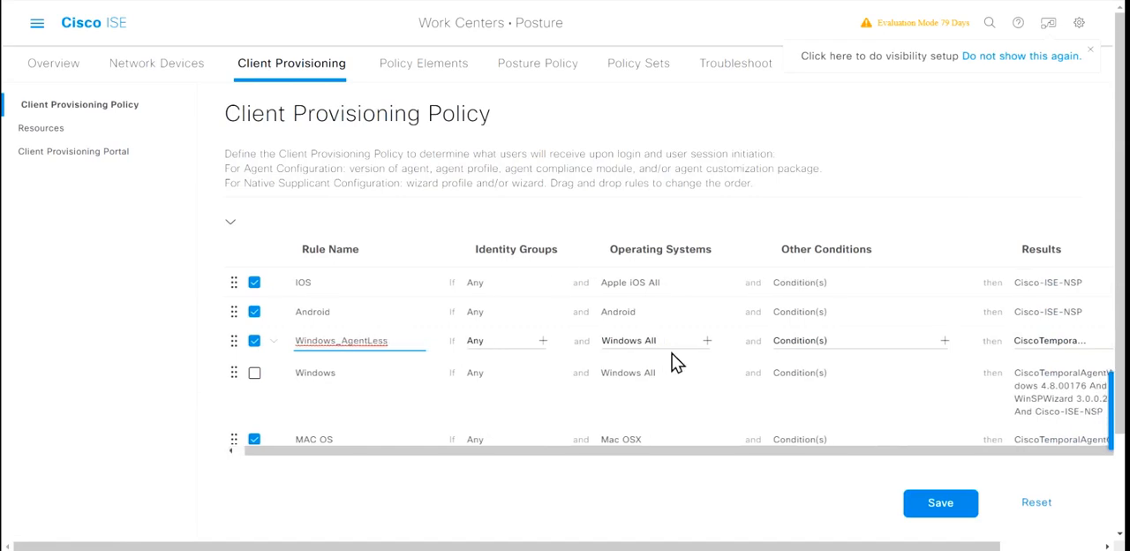
Step: Set the agent in the Windows_AgentLess rule's results to CiscoAgentlessWindows 4.9.01095, finish editing the rule and save the policy
scroll(732, 342, right, 3)
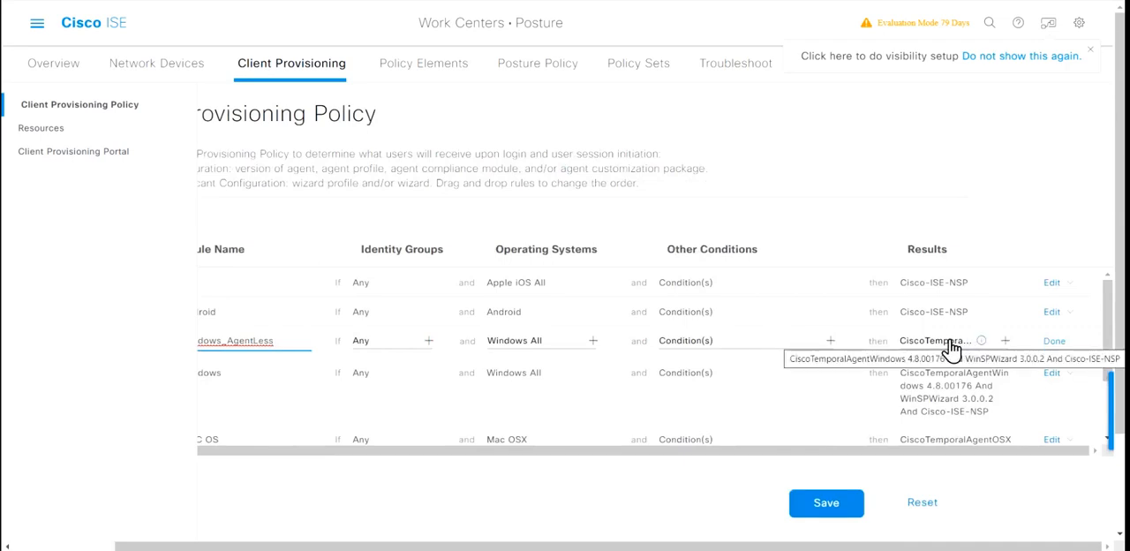
click(1015, 344)
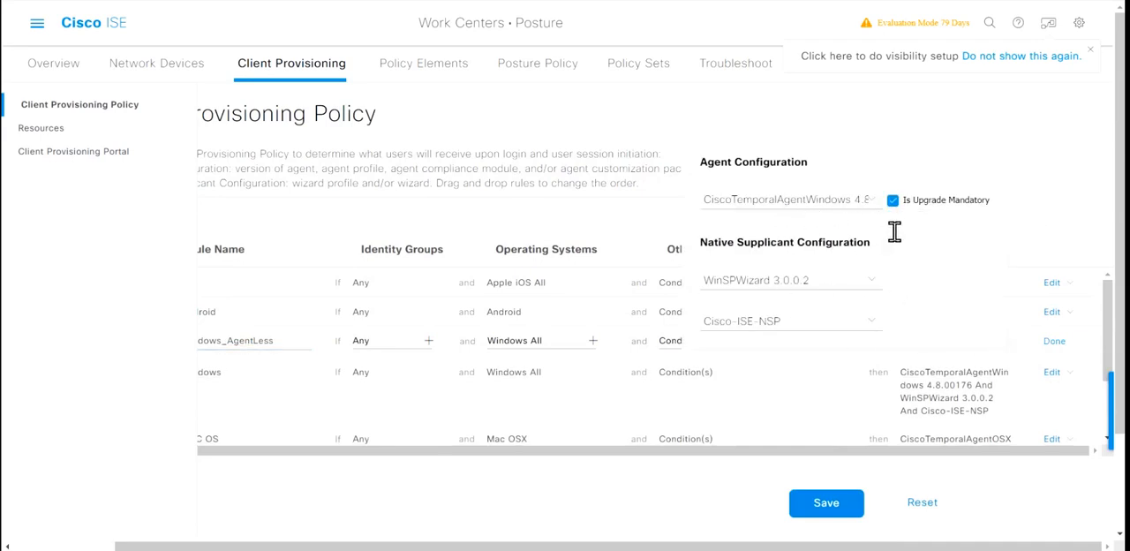
click(880, 203)
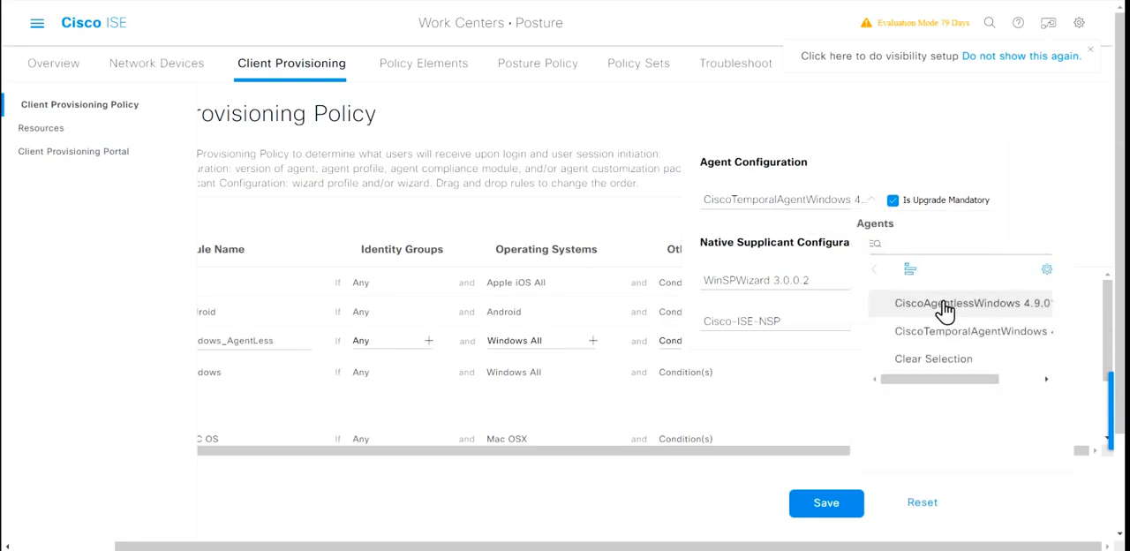
scroll(946, 311, right, 3)
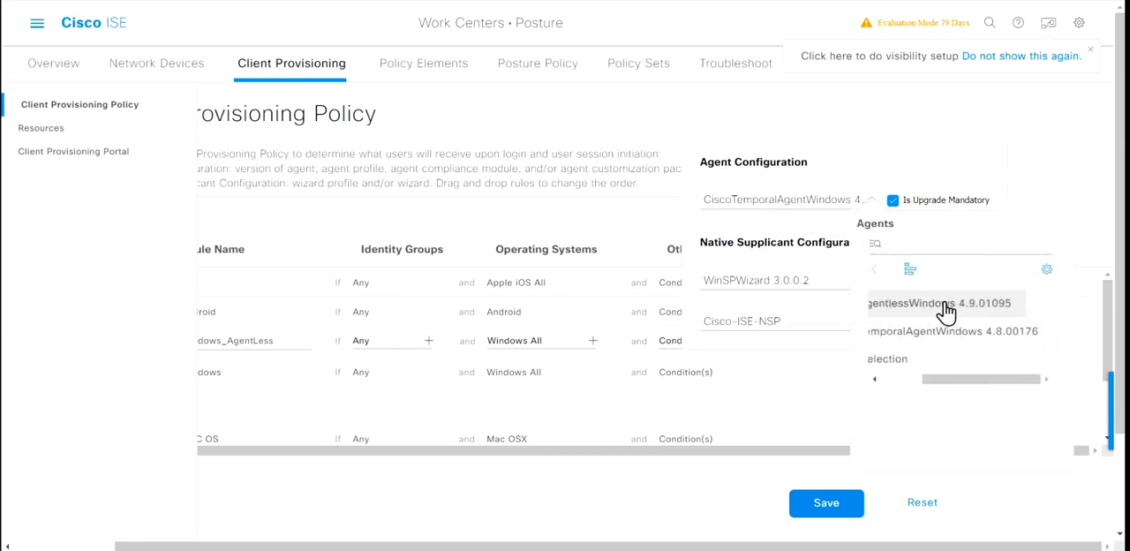
scroll(946, 311, left, 3)
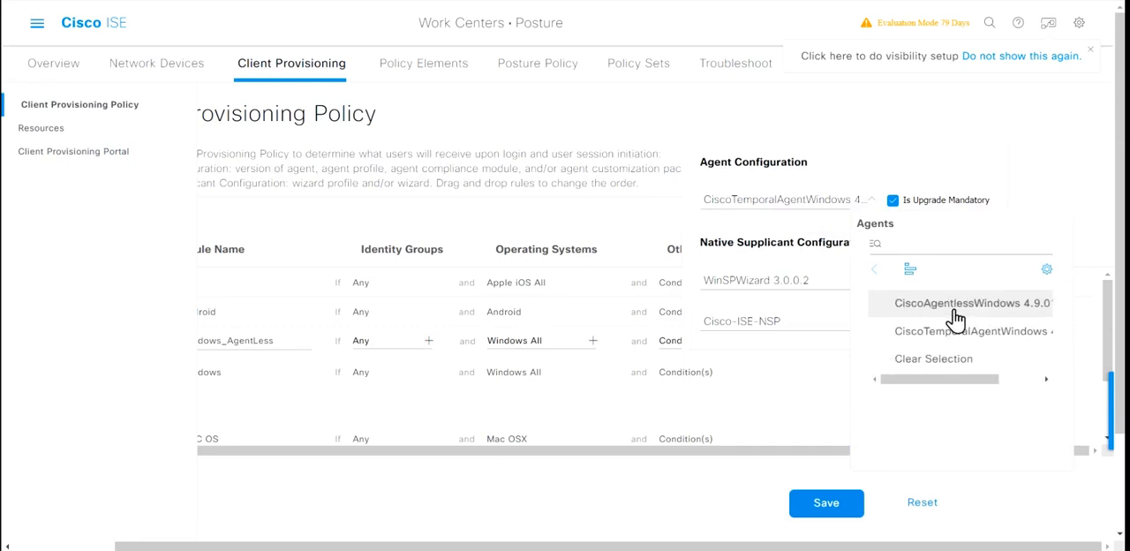
click(951, 311)
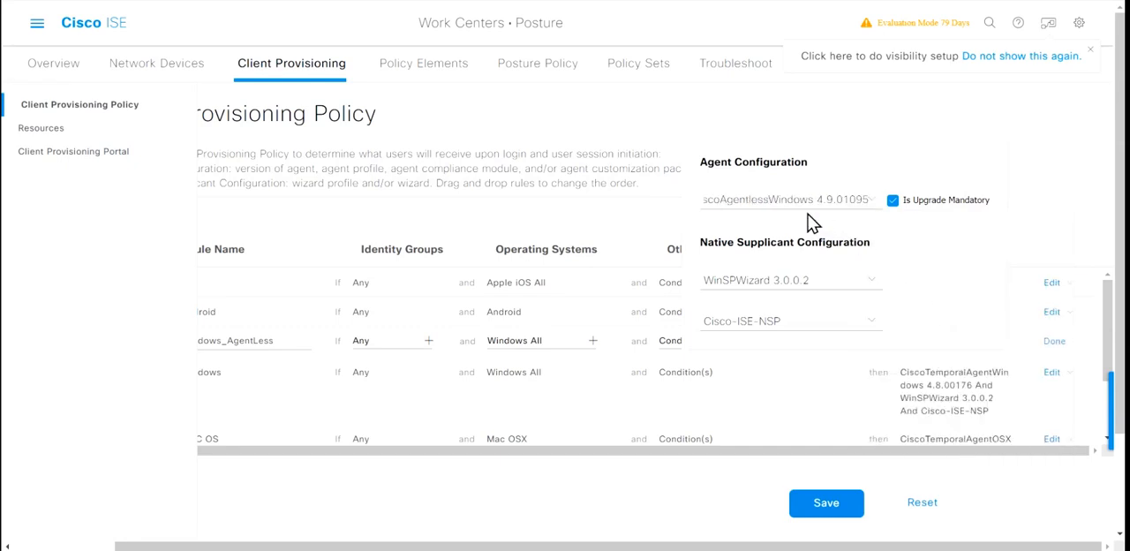
click(1039, 210)
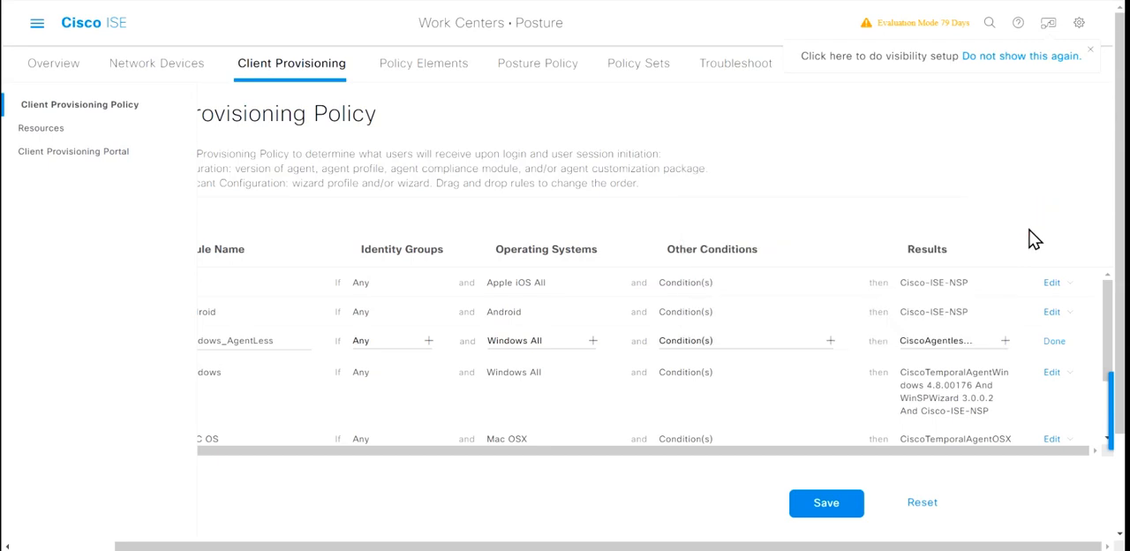
click(1055, 341)
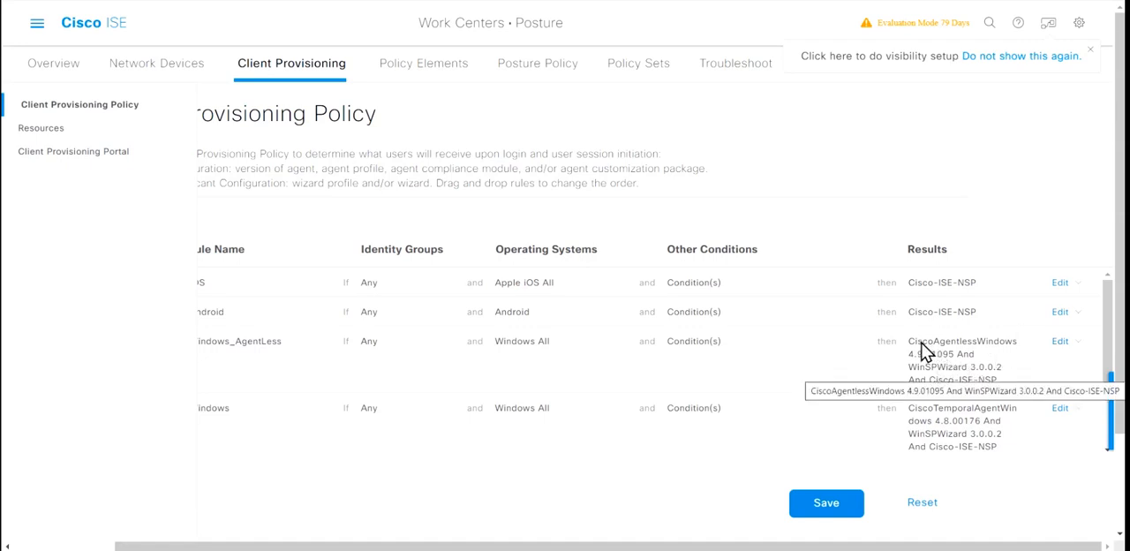
click(834, 496)
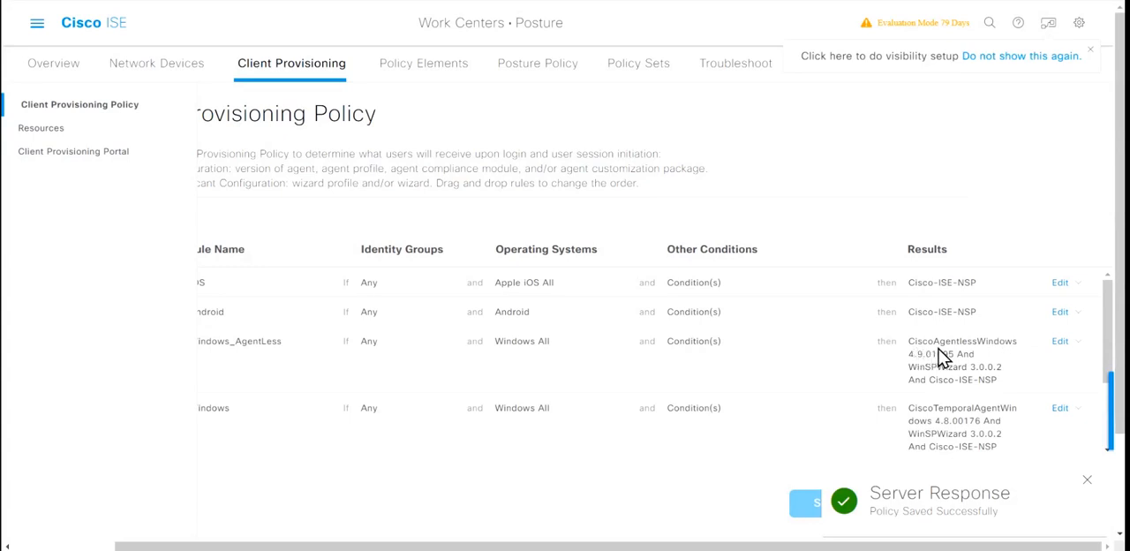
Step: Open the client provisioning resources and collapse the side navigation to view them
click(37, 128)
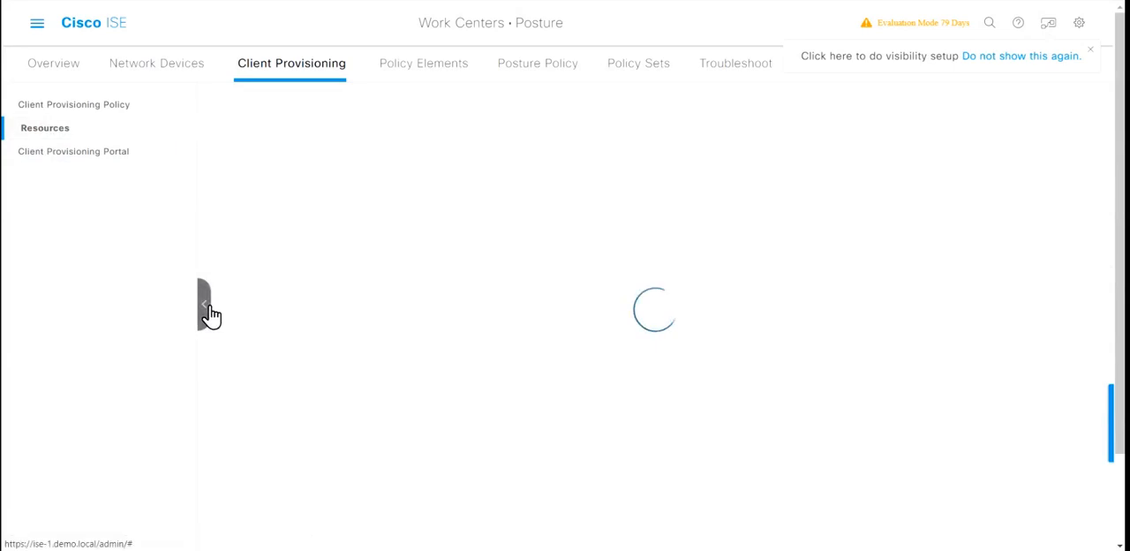
click(206, 316)
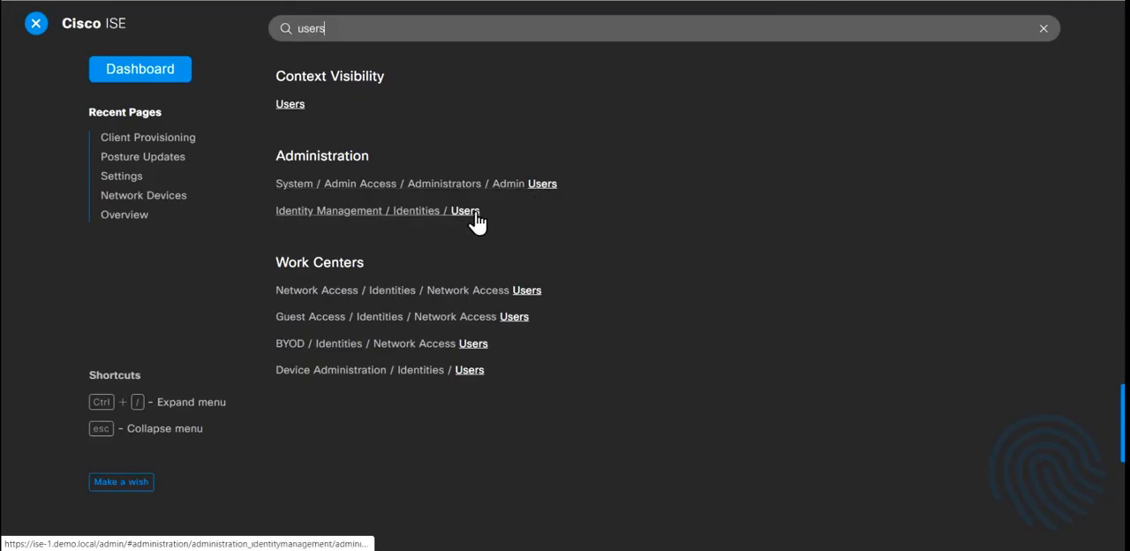
Step: Create a network access user named local-admin in Identity Management, enter its login password and submit it
click(471, 214)
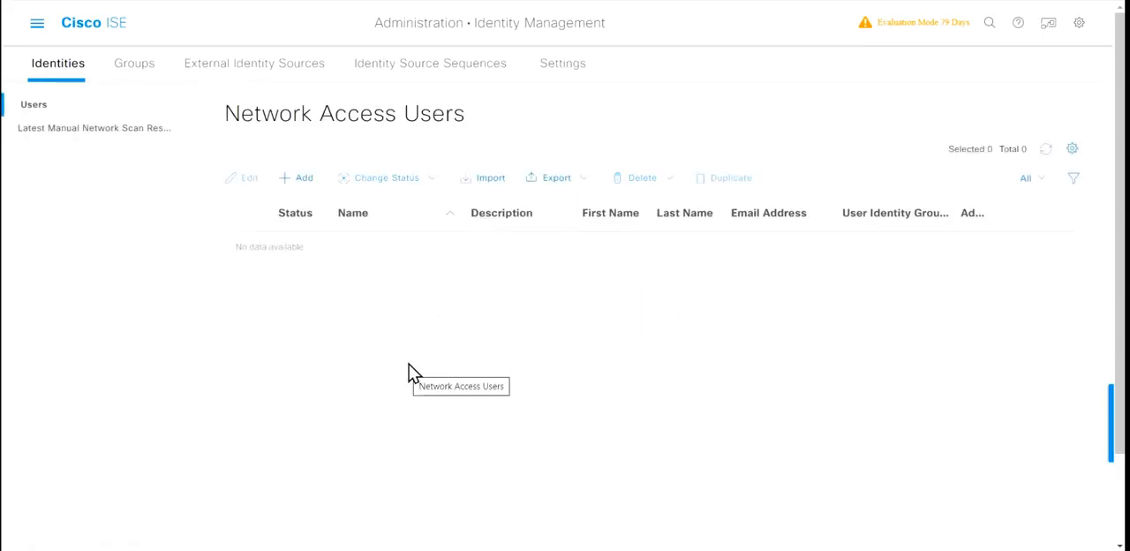
click(296, 180)
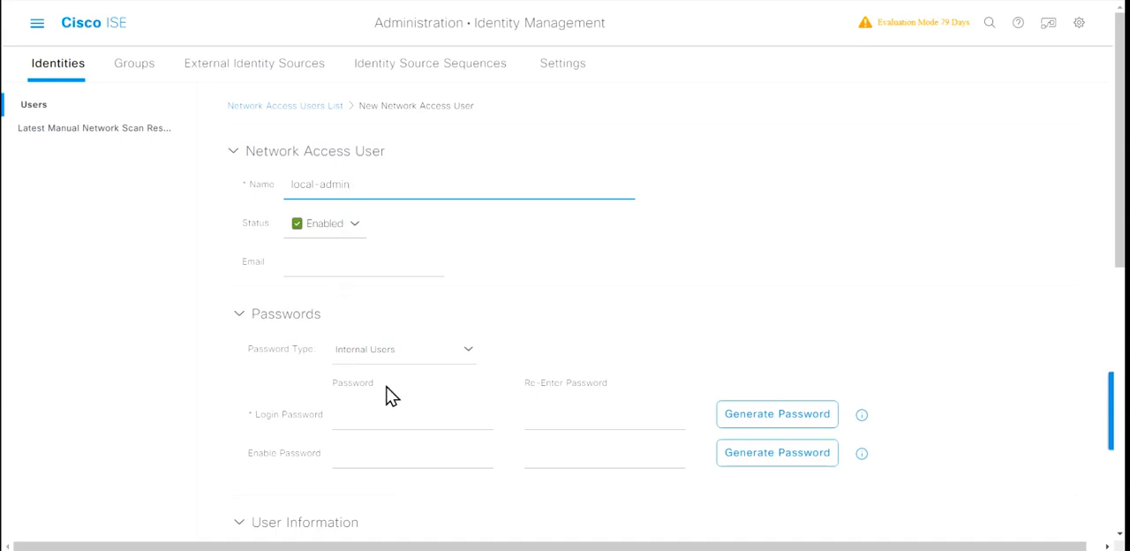
click(359, 415)
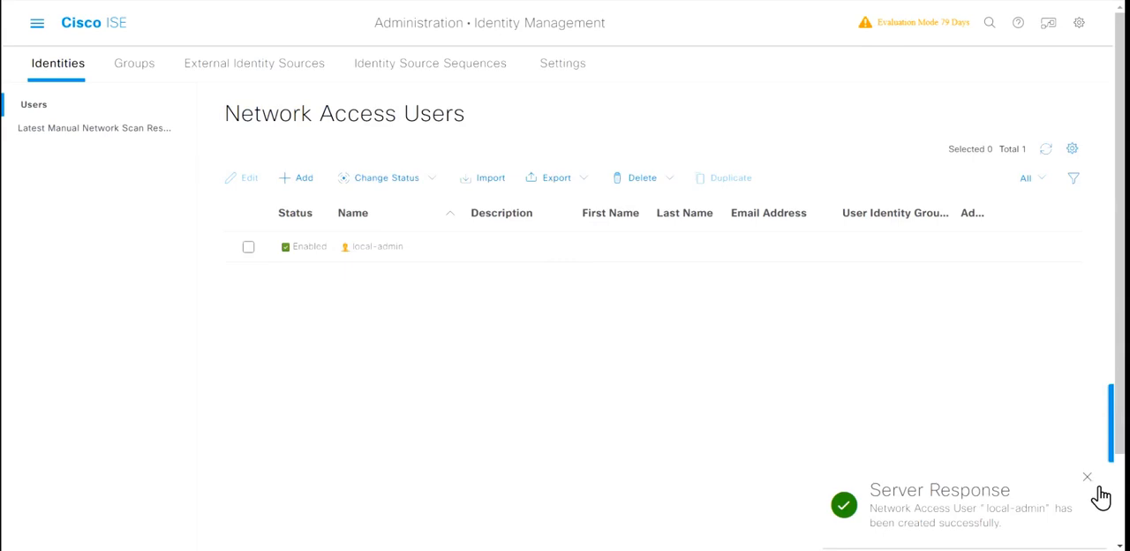
Step: Search the page menu for "endpoint scripts" and open the Endpoint Login Configuration
click(1093, 477)
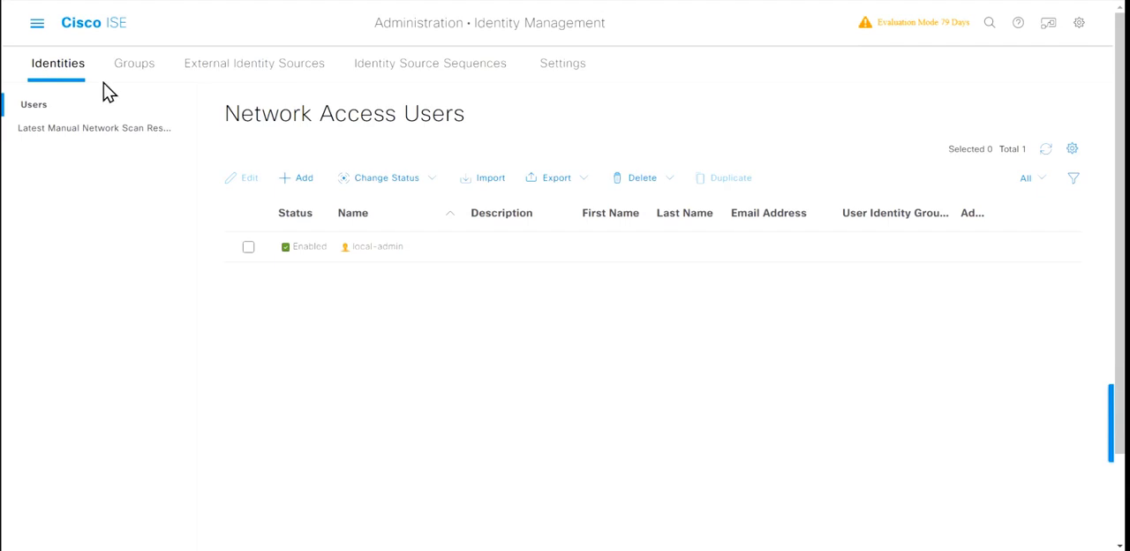
click(42, 30)
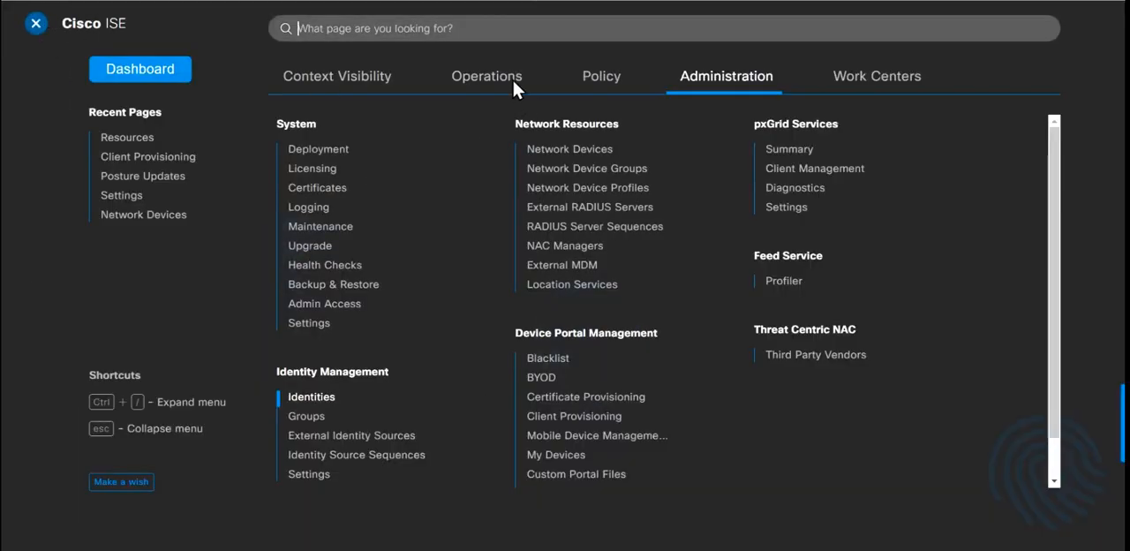
text(e)
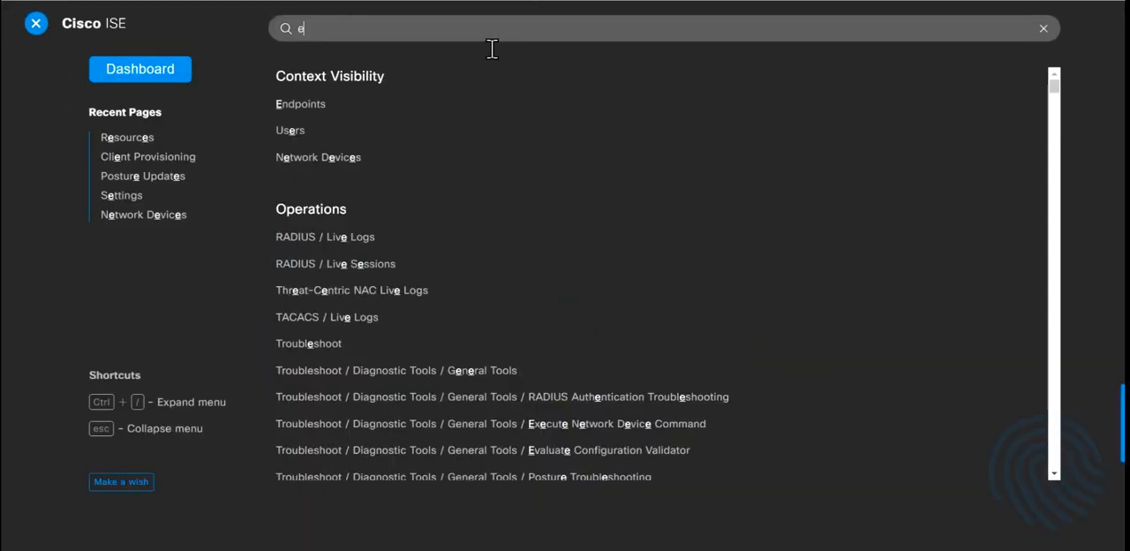
text(ndpoint )
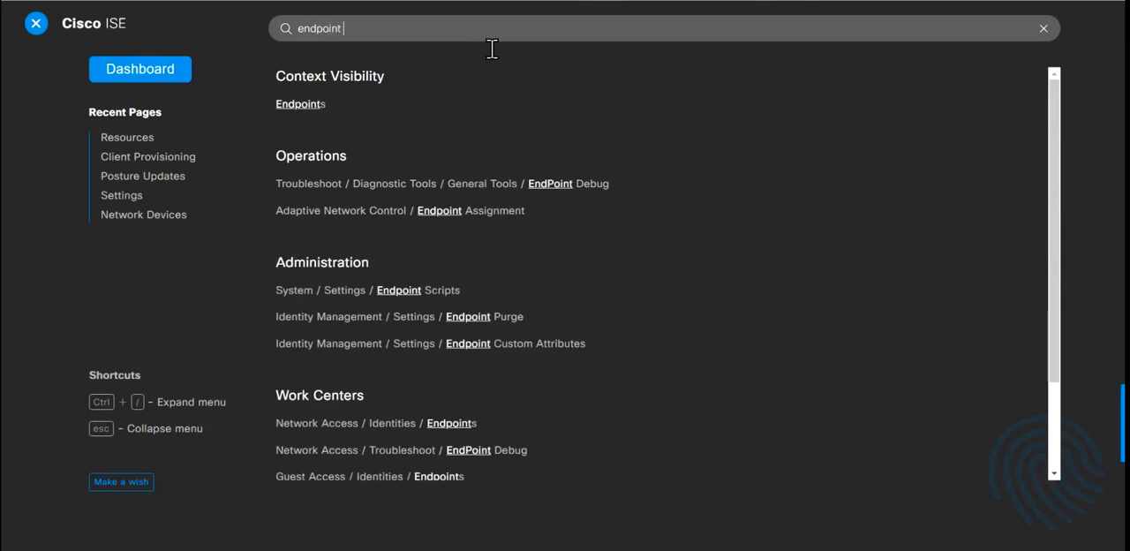
text(scr)
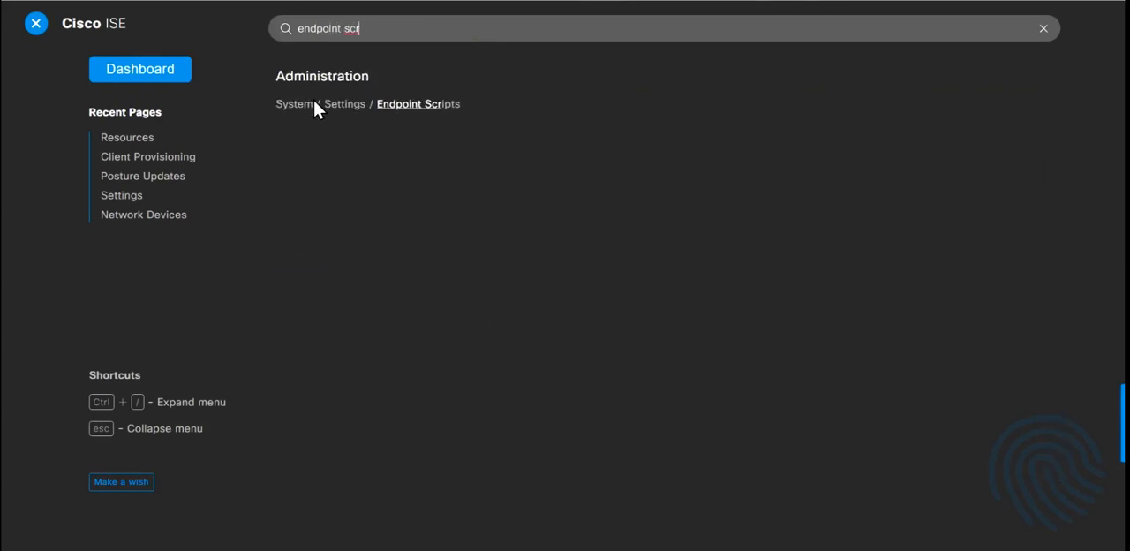
click(417, 104)
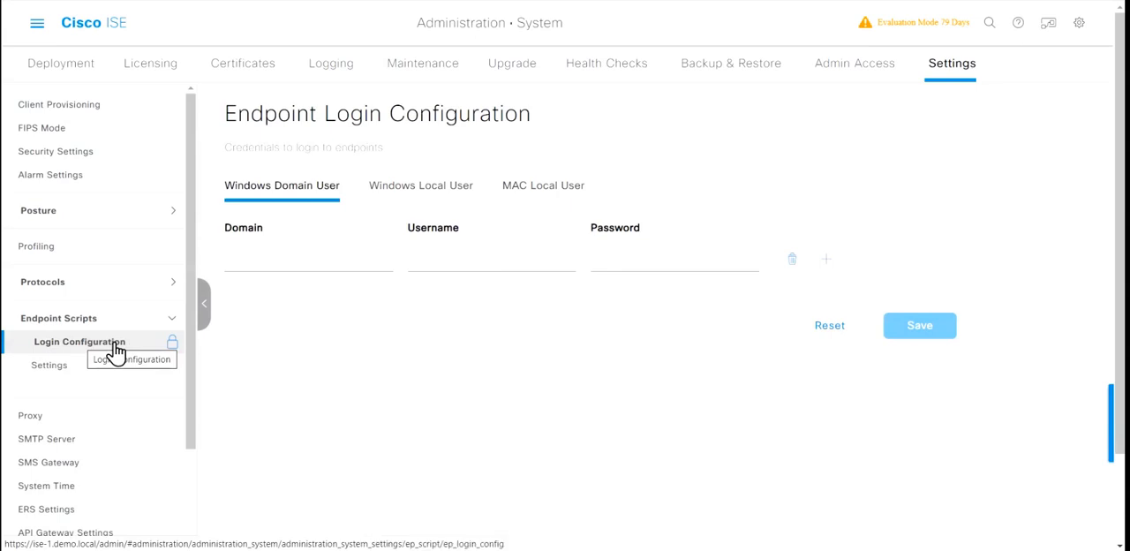
Step: Return to the Endpoint Scripts login configuration by way of the Administration system settings
click(41, 30)
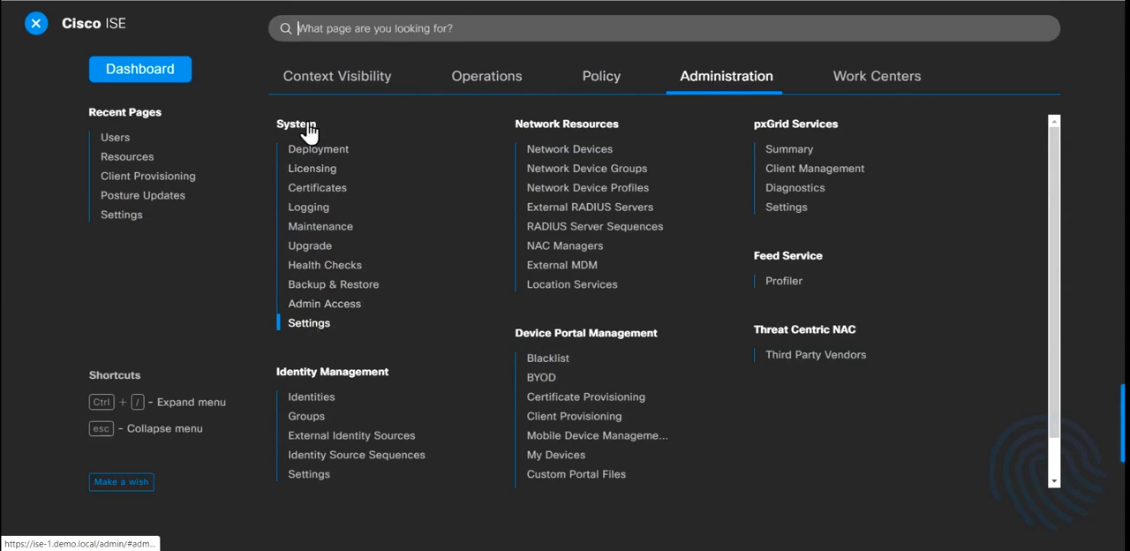
click(318, 324)
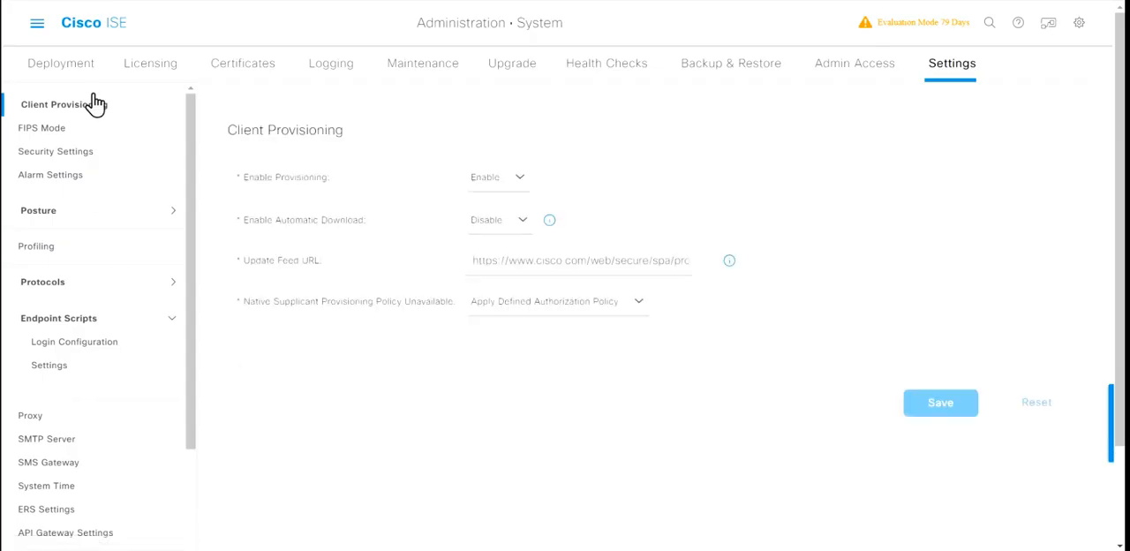
click(172, 318)
click(172, 318)
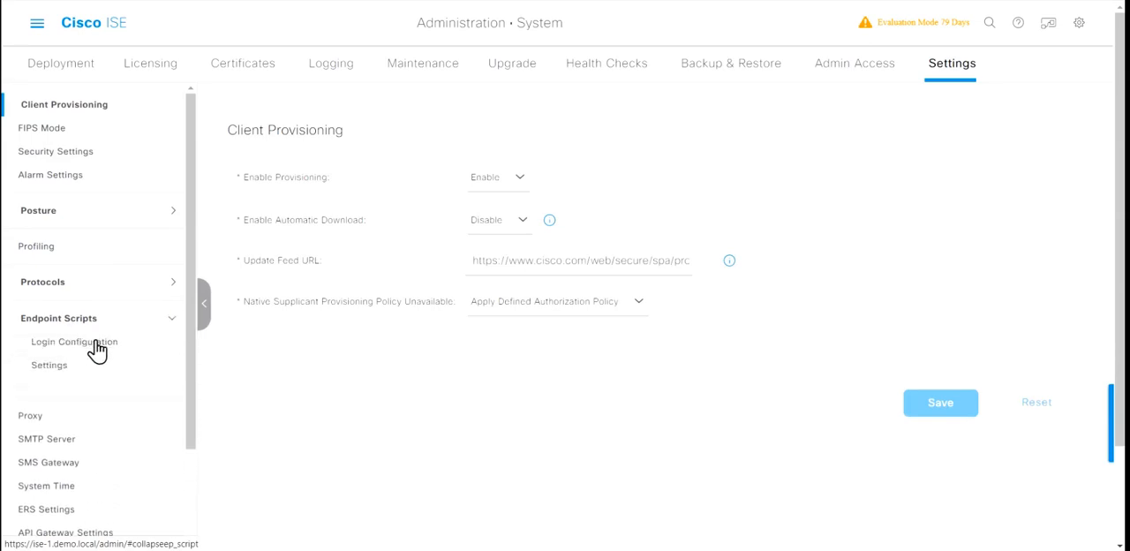
click(97, 349)
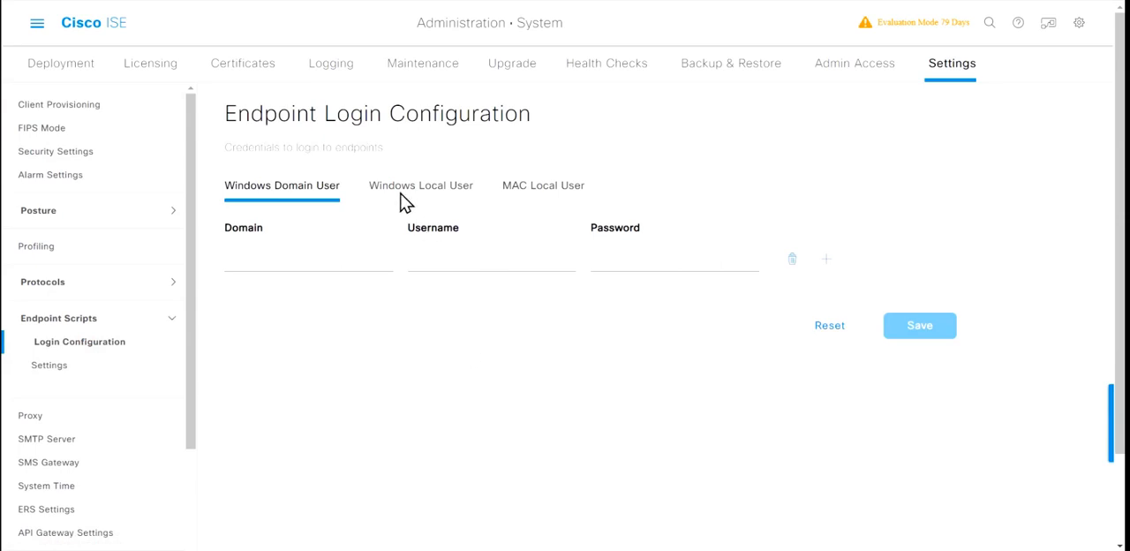
Step: Configure the Windows Local User endpoint login with username local-admin, enter its password and save the configuration
click(432, 188)
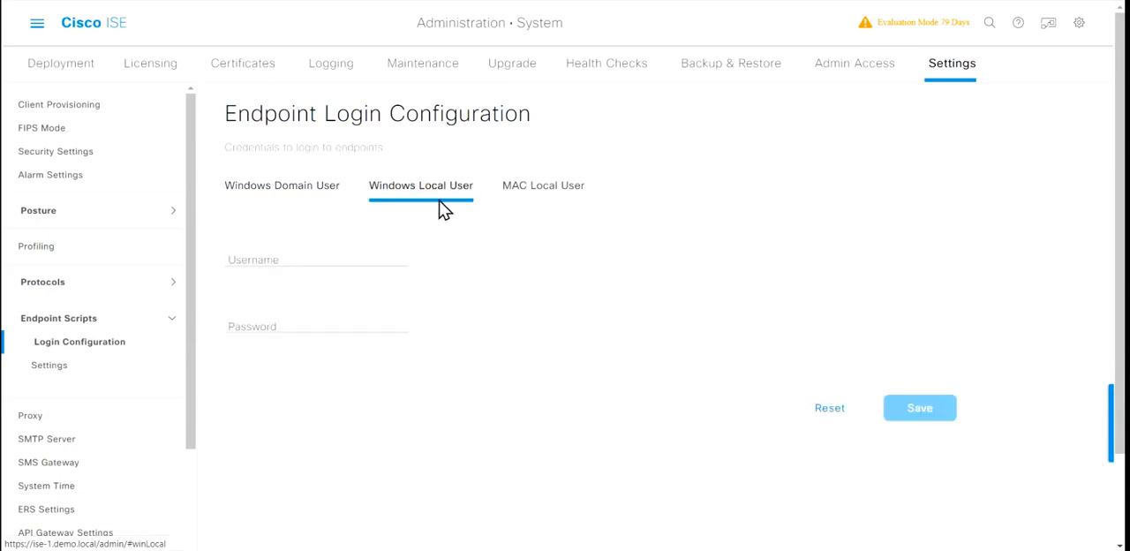
click(297, 273)
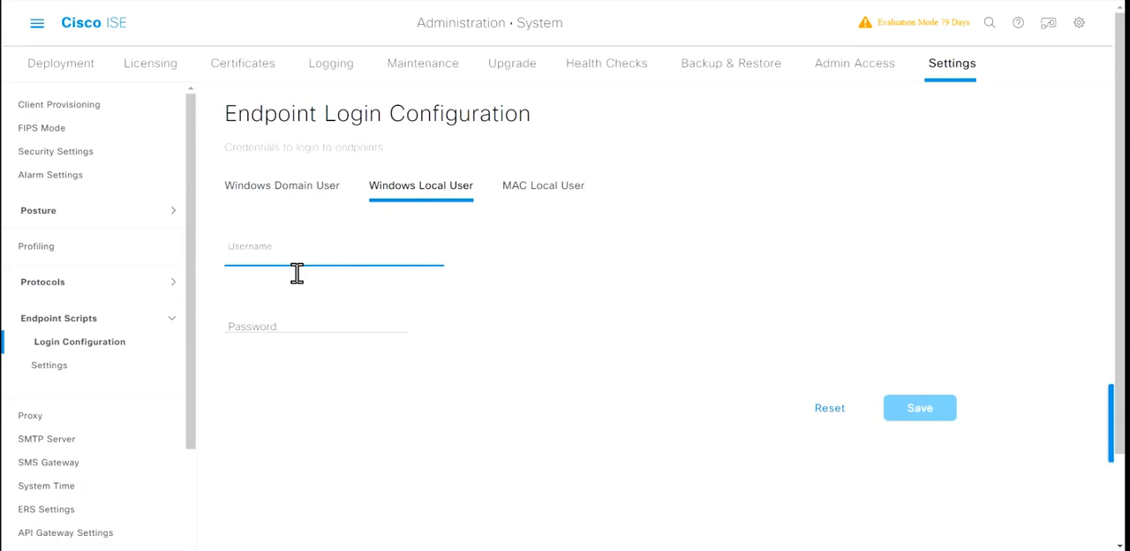
text(local-admin)
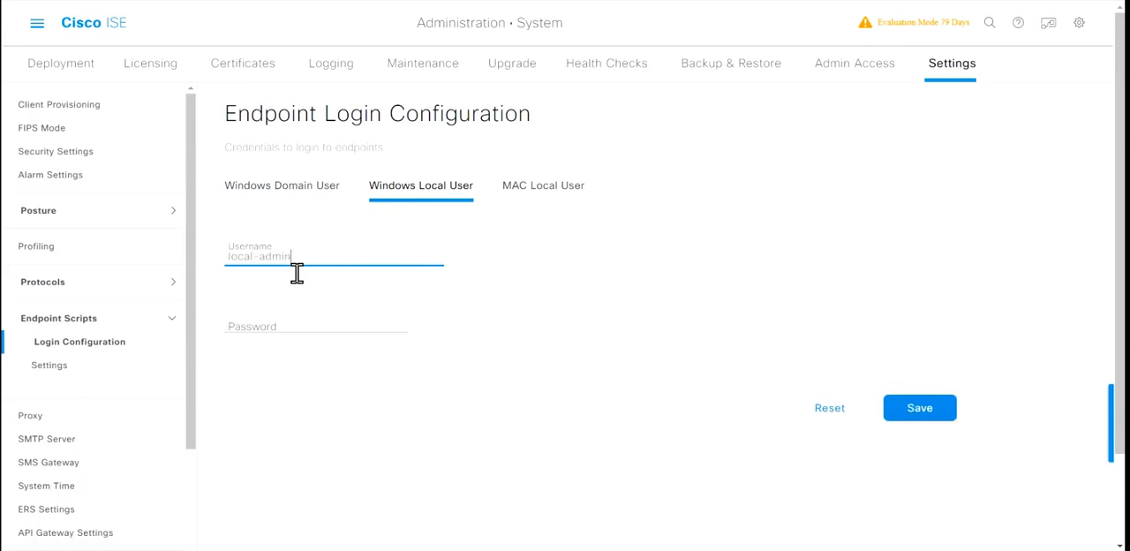
key(Tab)
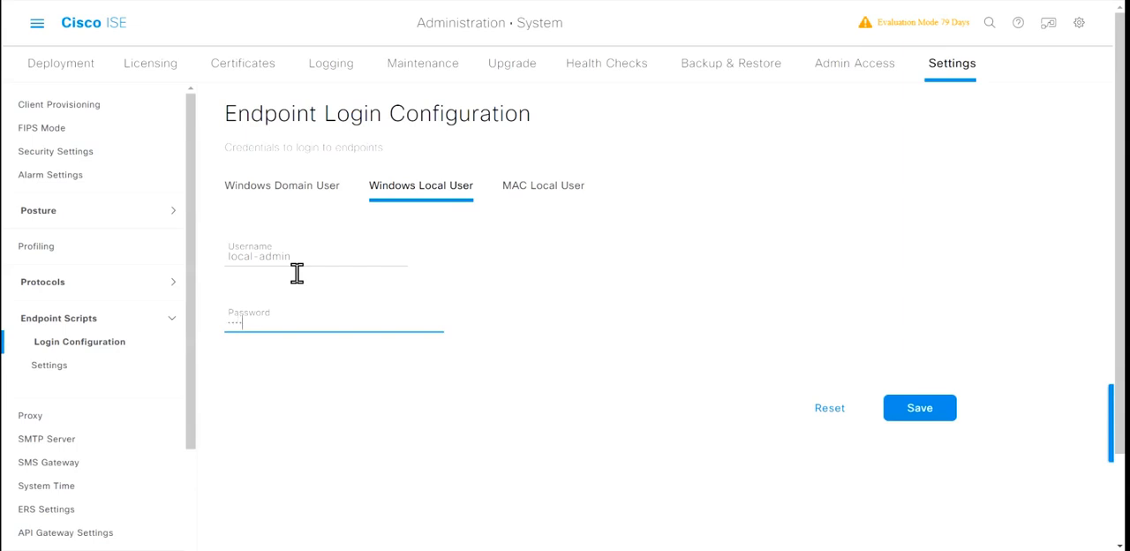
text(•••••••••)
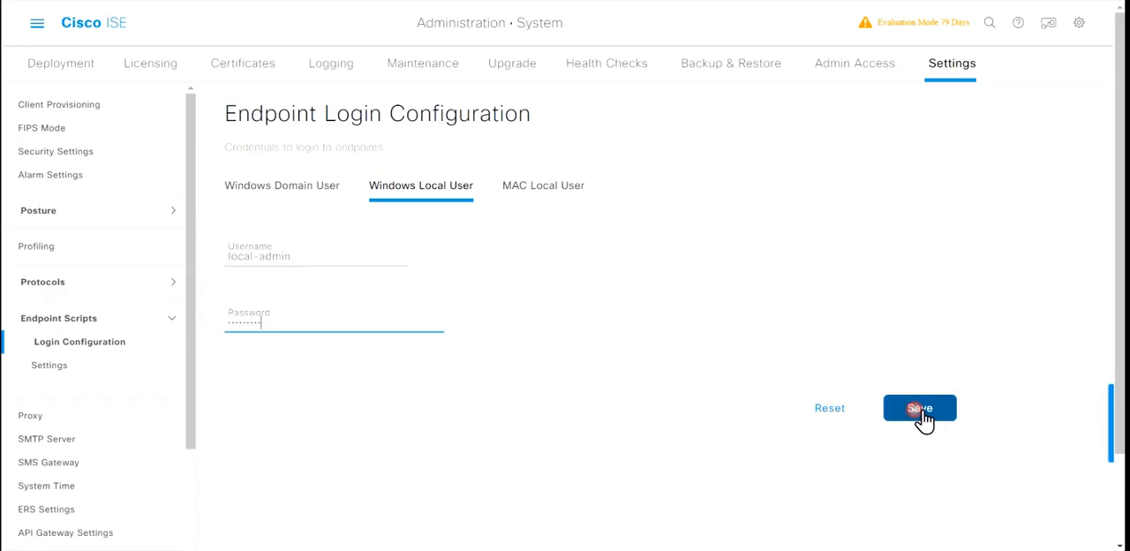
click(918, 410)
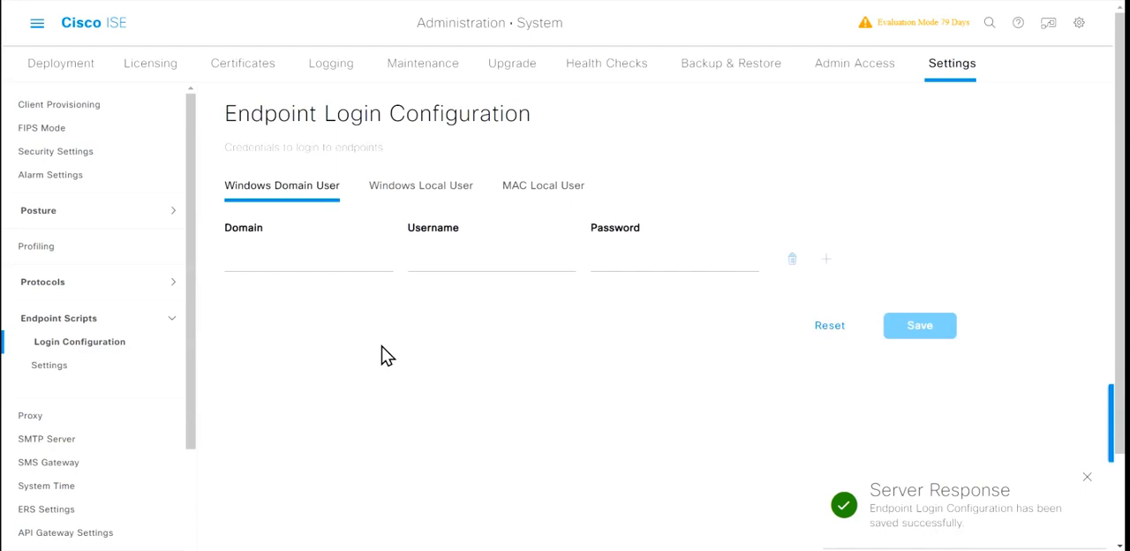
Step: Open the authorization profiles among the policy elements of the Posture work center
click(37, 22)
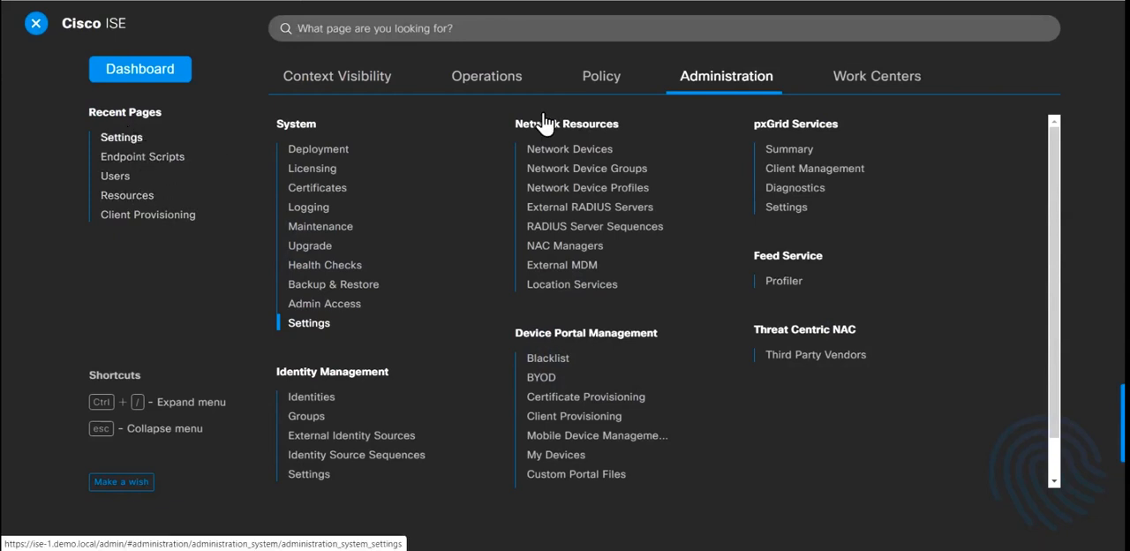
click(897, 84)
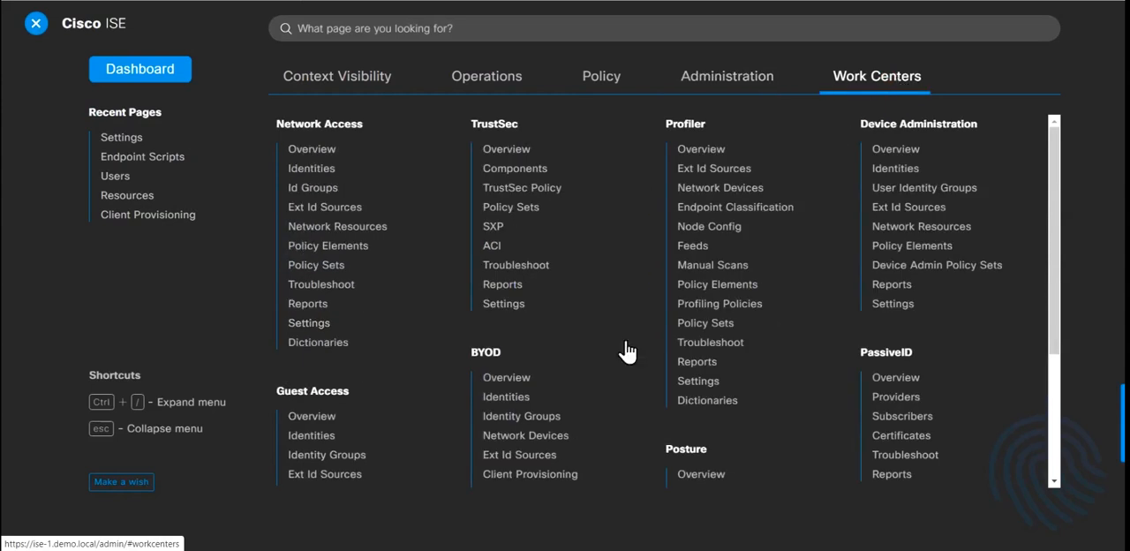
click(707, 474)
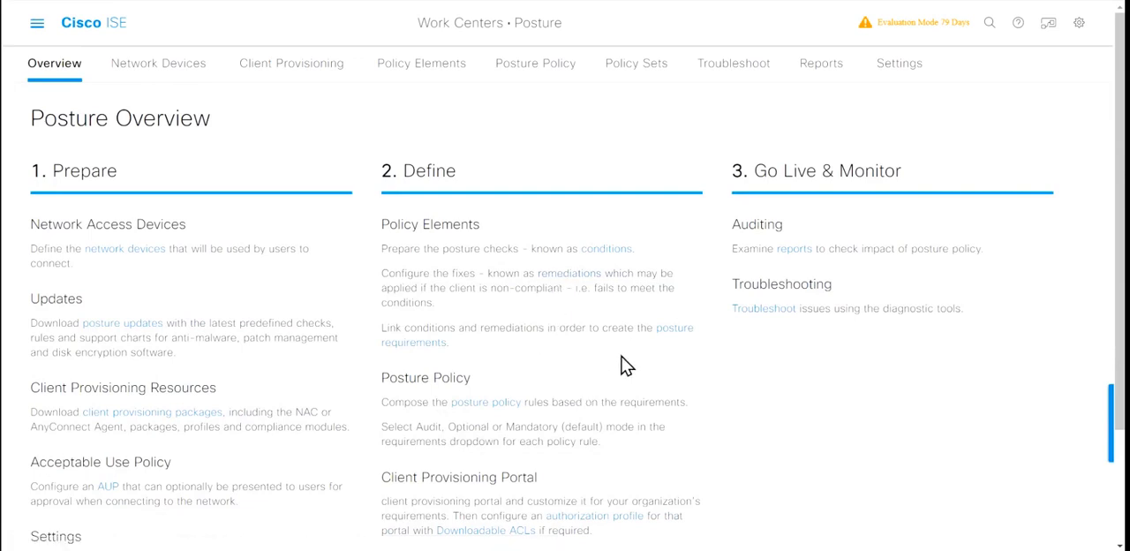
scroll(622, 365, down, 2)
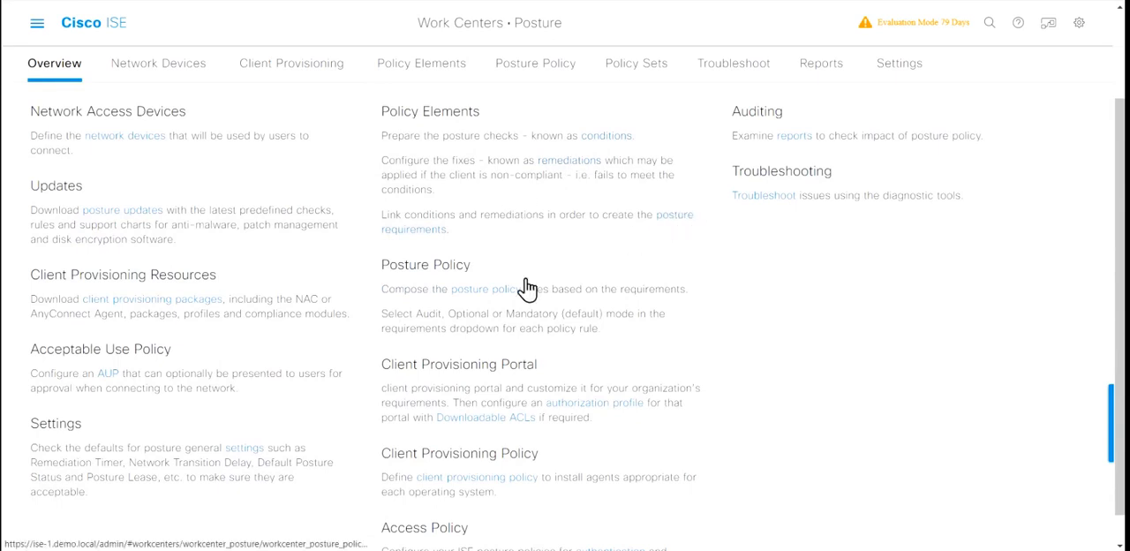
scroll(433, 232, up, 2)
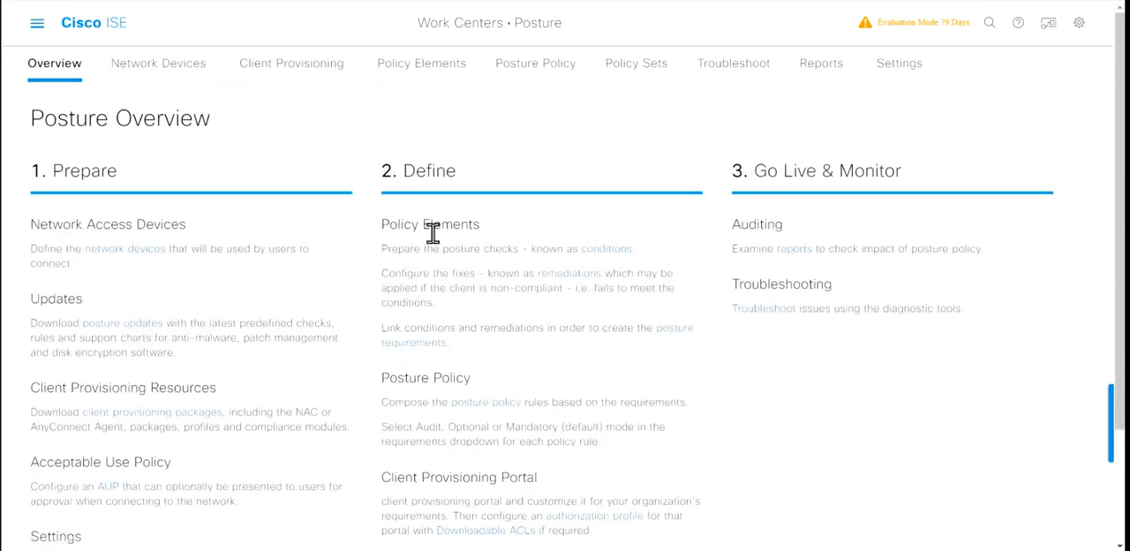
click(449, 77)
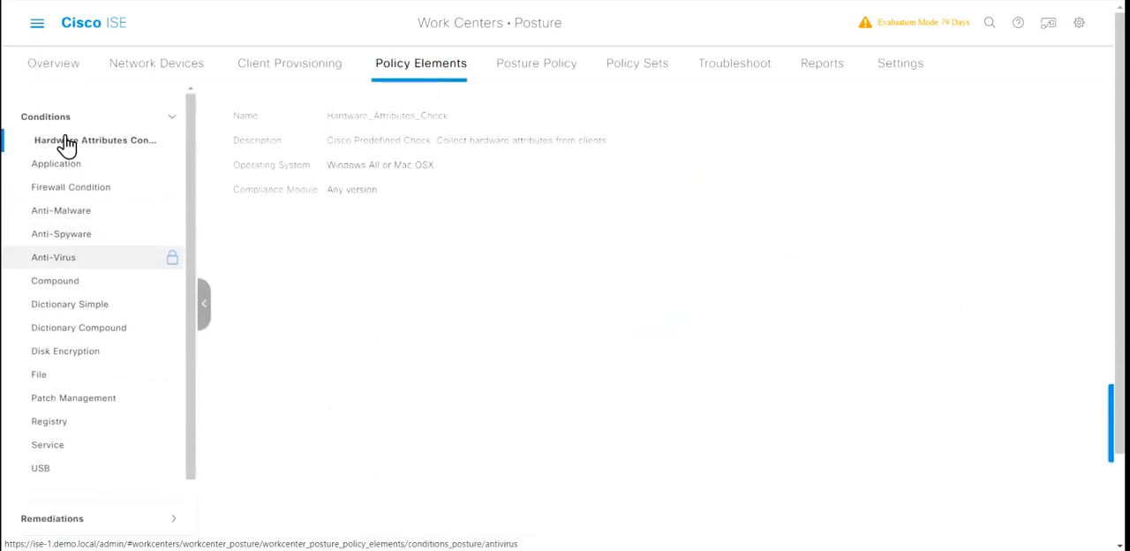
click(177, 117)
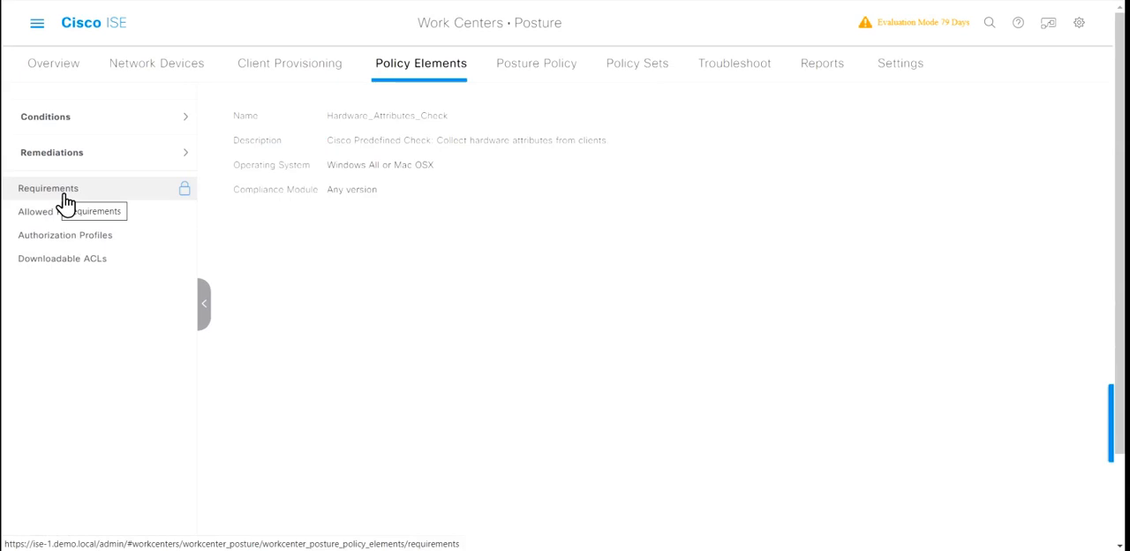
click(98, 244)
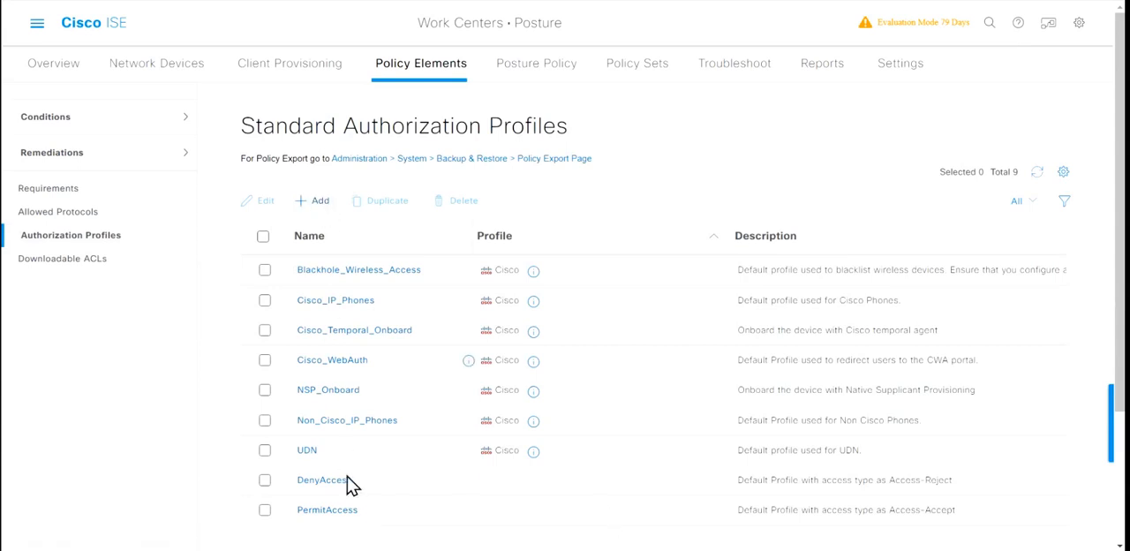
scroll(362, 512, down, 1)
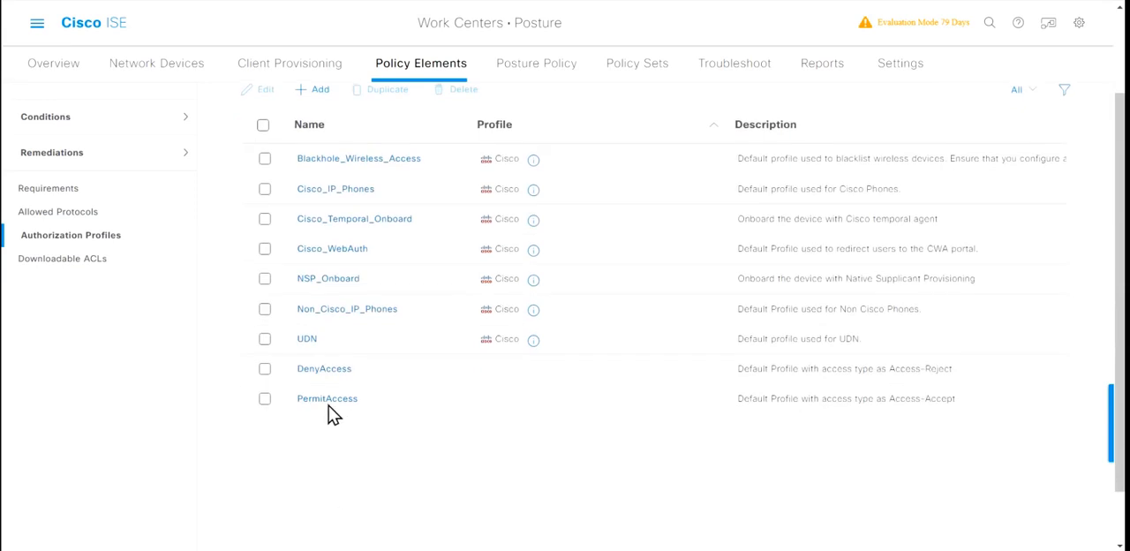
click(265, 398)
click(265, 399)
scroll(367, 446, up, 1)
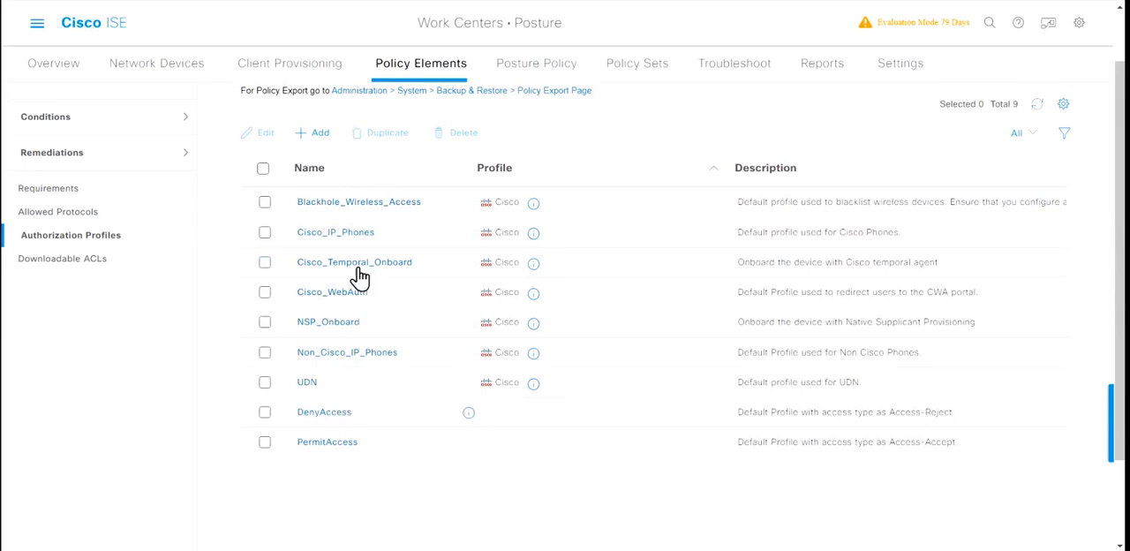
Step: Start a new authorization profile and name it Agentless-posture-AuthZ
click(325, 133)
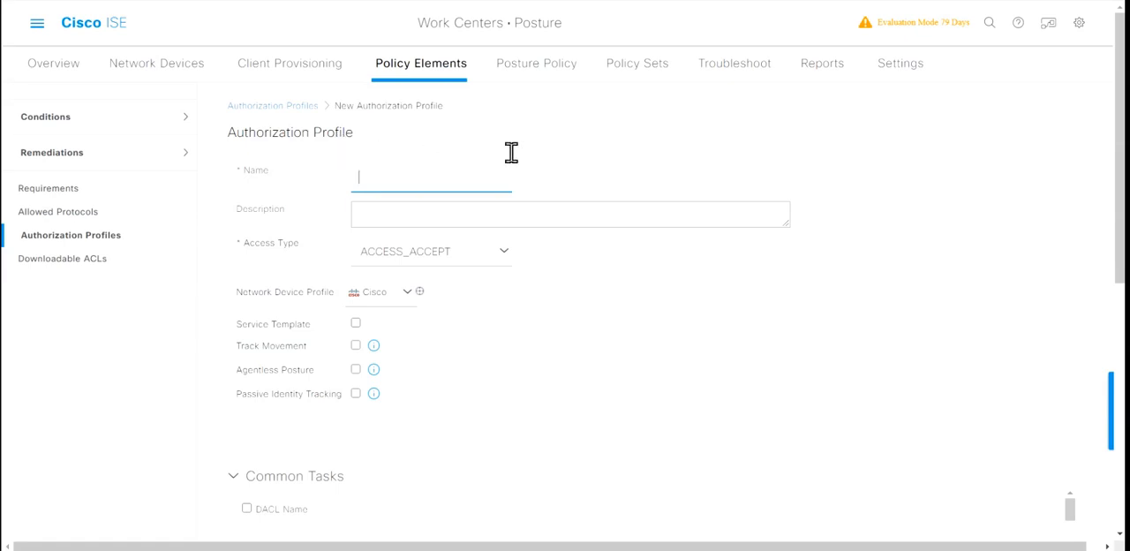
text(Agentless-posture-Aut)
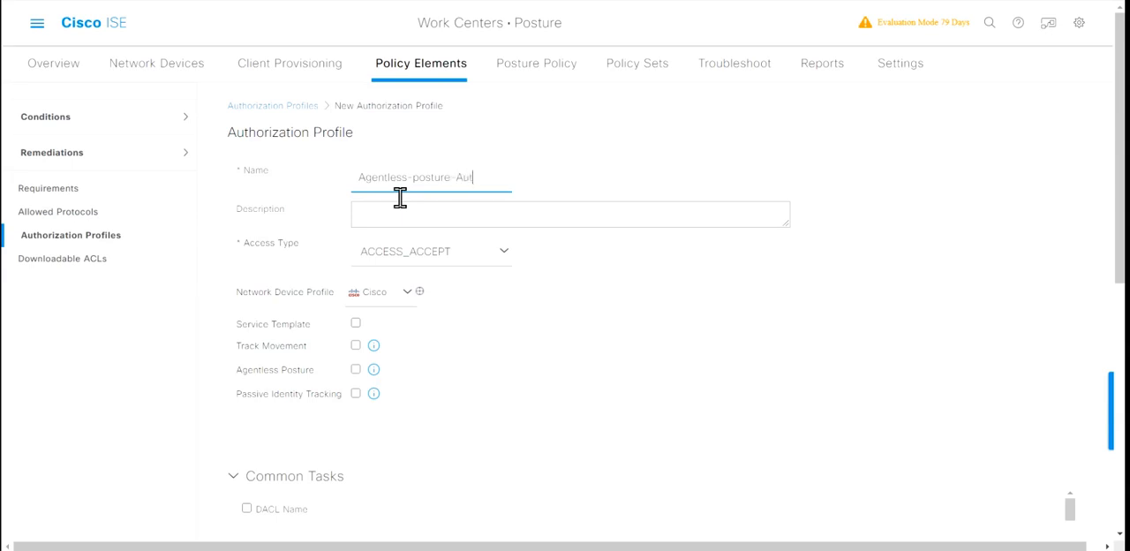
text(horization)
key(BackSpace)
key(BackSpace)
key(BackSpace)
key(BackSpace)
key(BackSpace)
key(BackSpace)
key(BackSpace)
key(BackSpace)
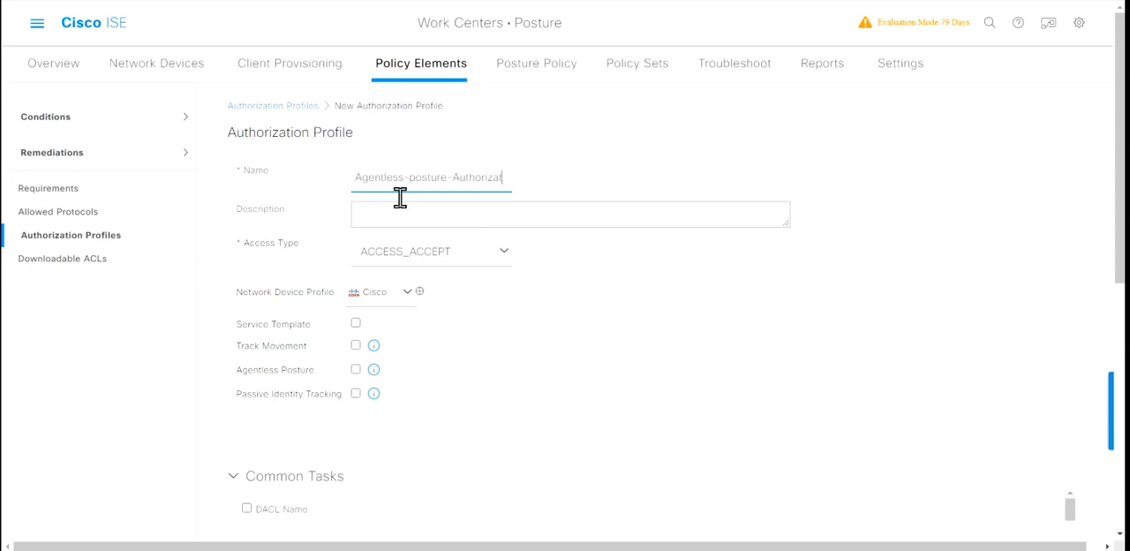
key(BackSpace)
text(hZ)
Step: Enter the profile description "Authorization Profile for Agentless posture - bind dACL,VLAN etc. if need limited/restricted access"
click(409, 224)
text(Authorization Profile for )
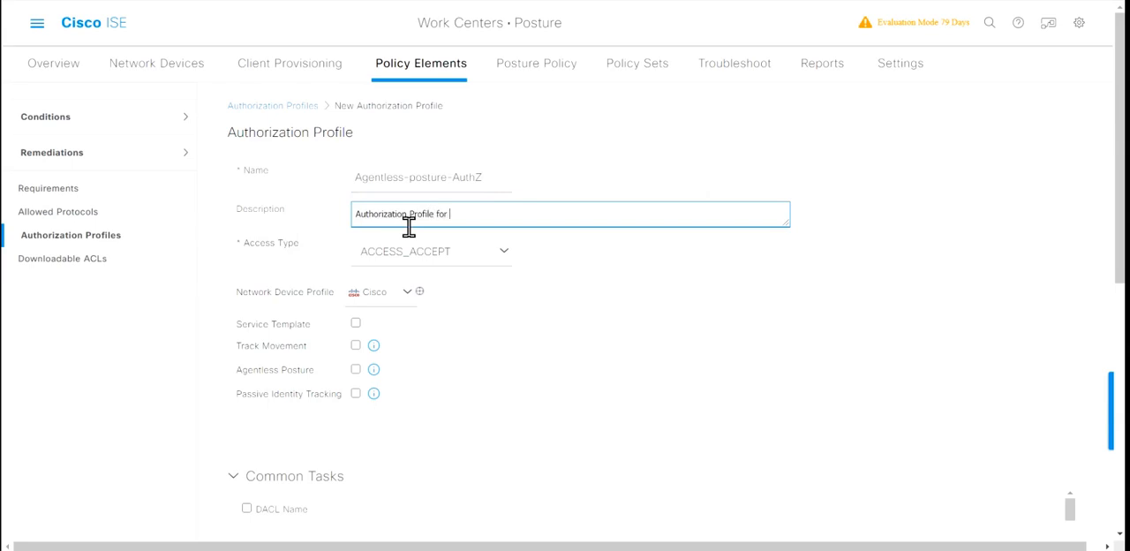
text(Agentless posture - bind dACL,VLAN et)
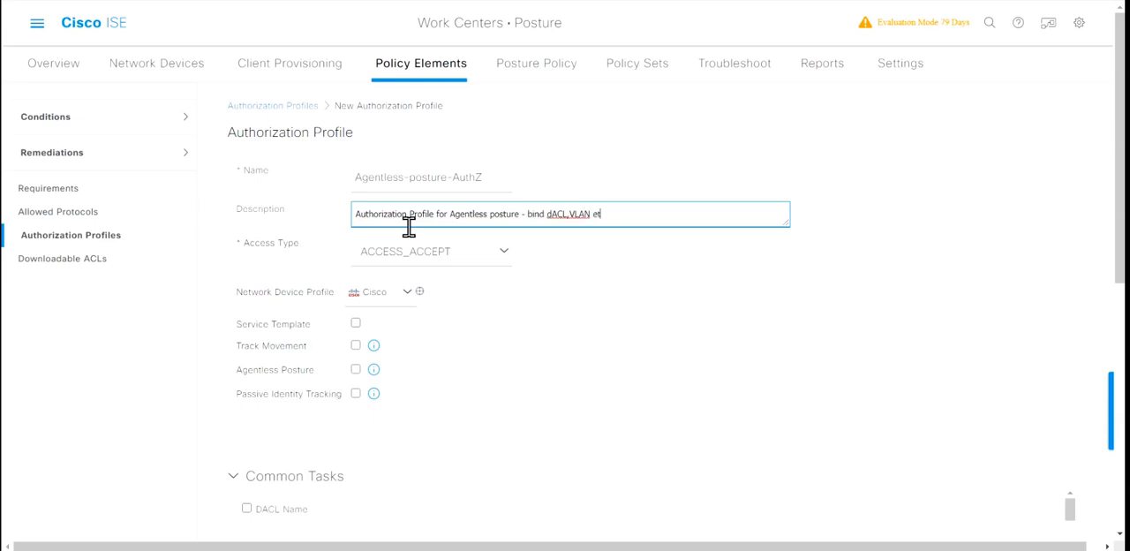
text(c. If)
text( need)
text( re)
text(mited )
text(restri)
key(BackSpace)
key(BackSpace)
text(ricted access)
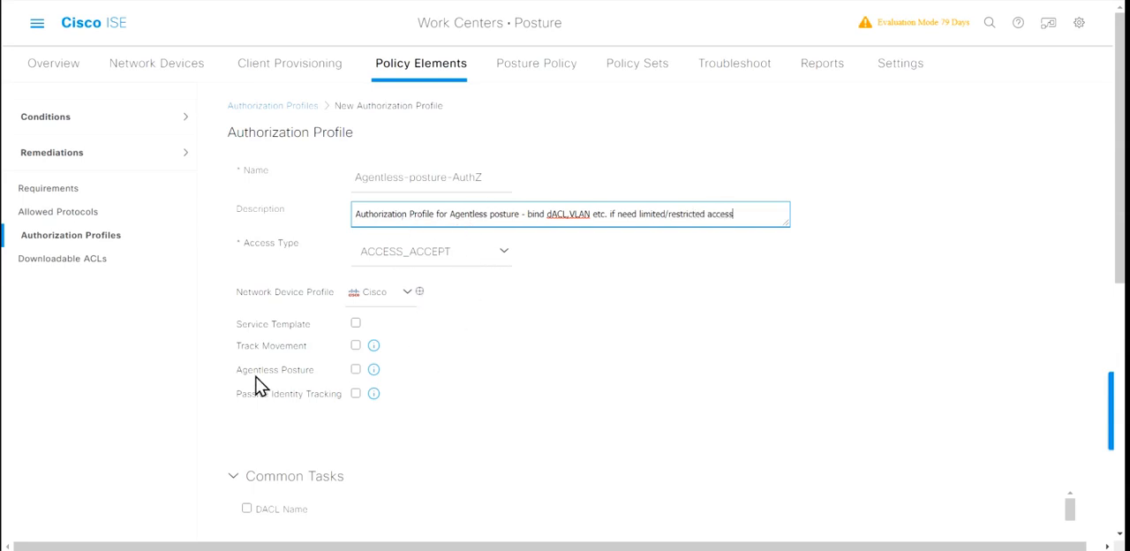
Step: Enable Agentless Posture in the new authorization profile and go to its attributes details
drag(260, 388, 386, 391)
click(374, 370)
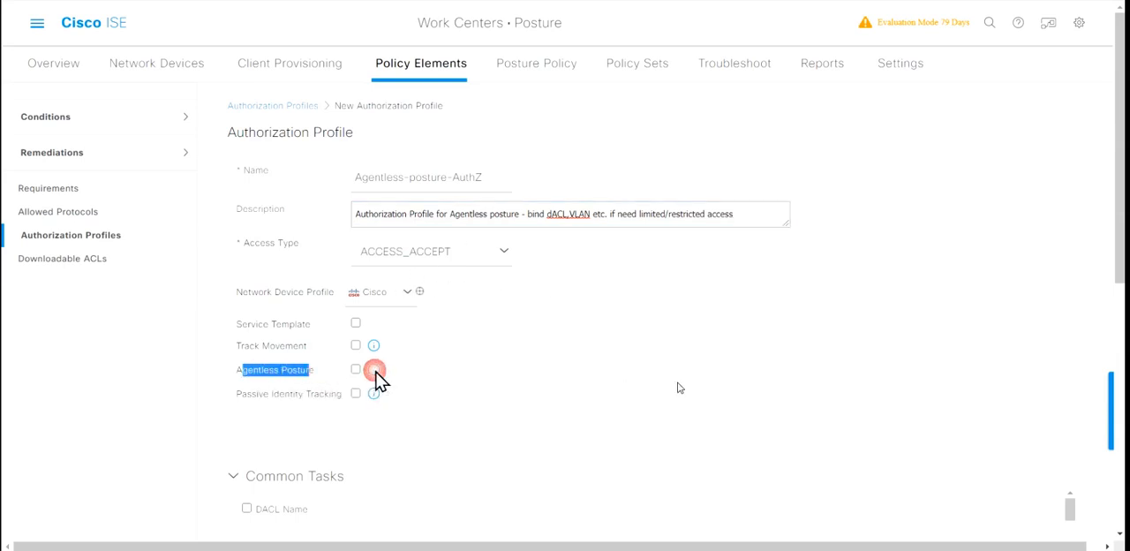
click(356, 370)
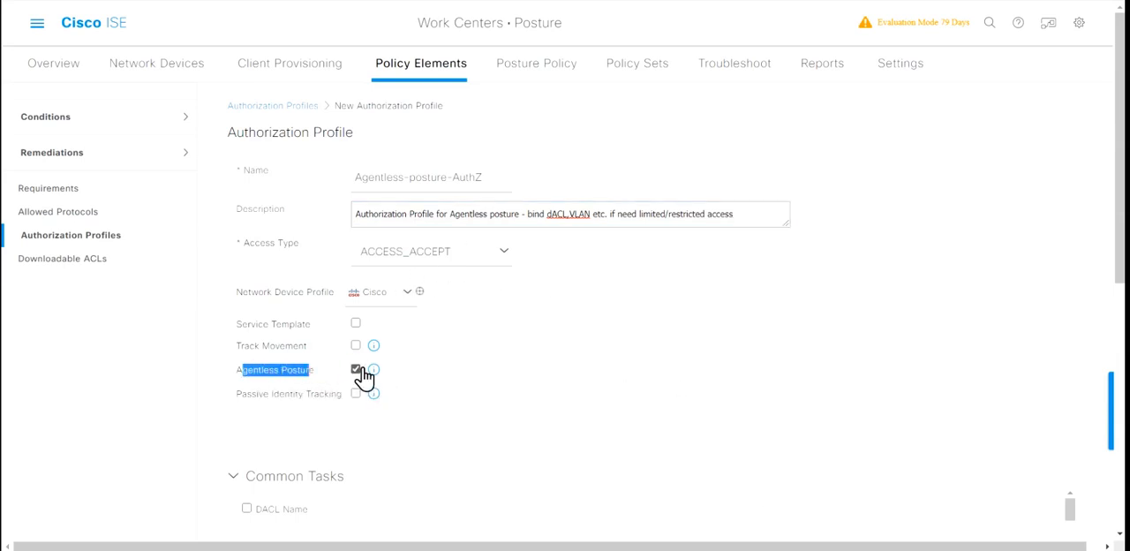
click(256, 370)
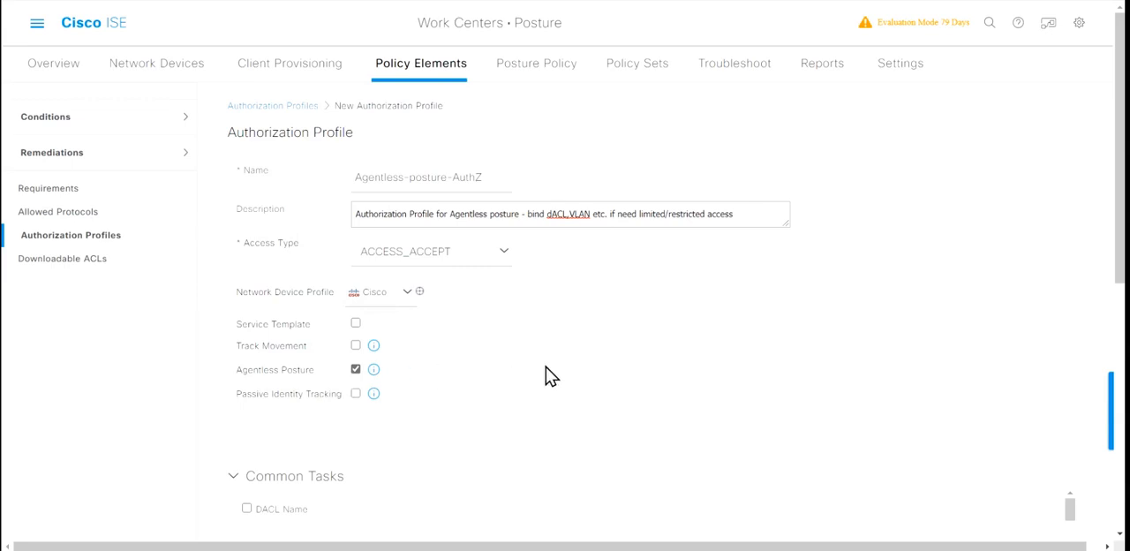
scroll(653, 377, down, 5)
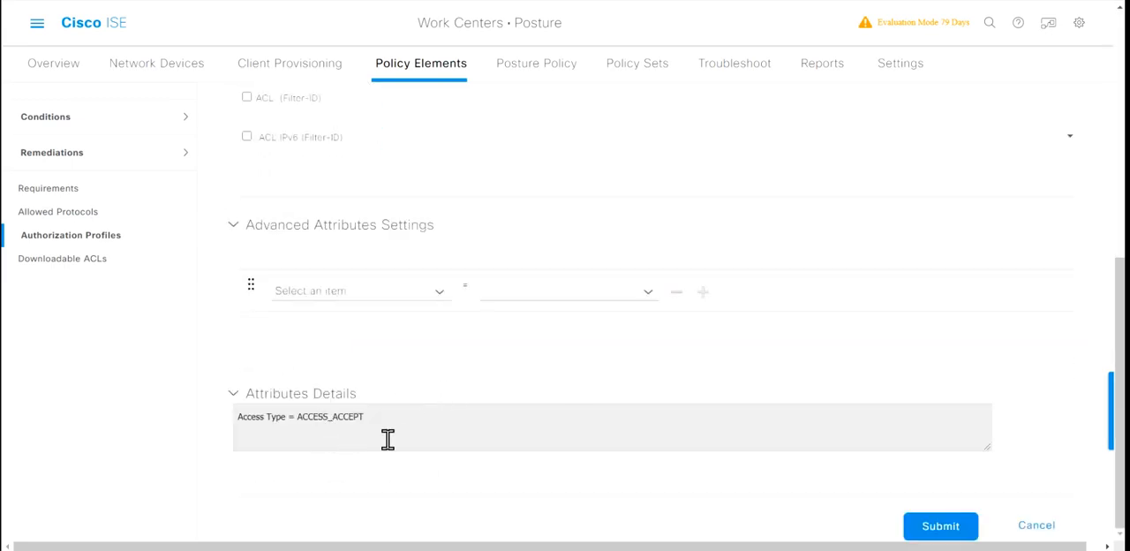
Step: Submit the agentless posture authorization profile and start another new profile named Restricted-Access-AuthZ
click(945, 529)
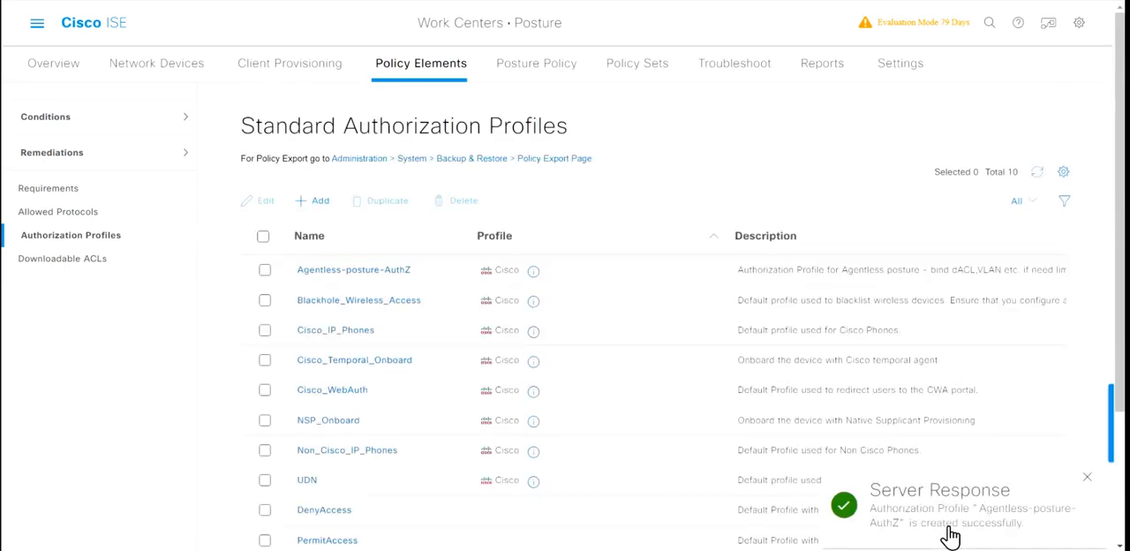
click(316, 202)
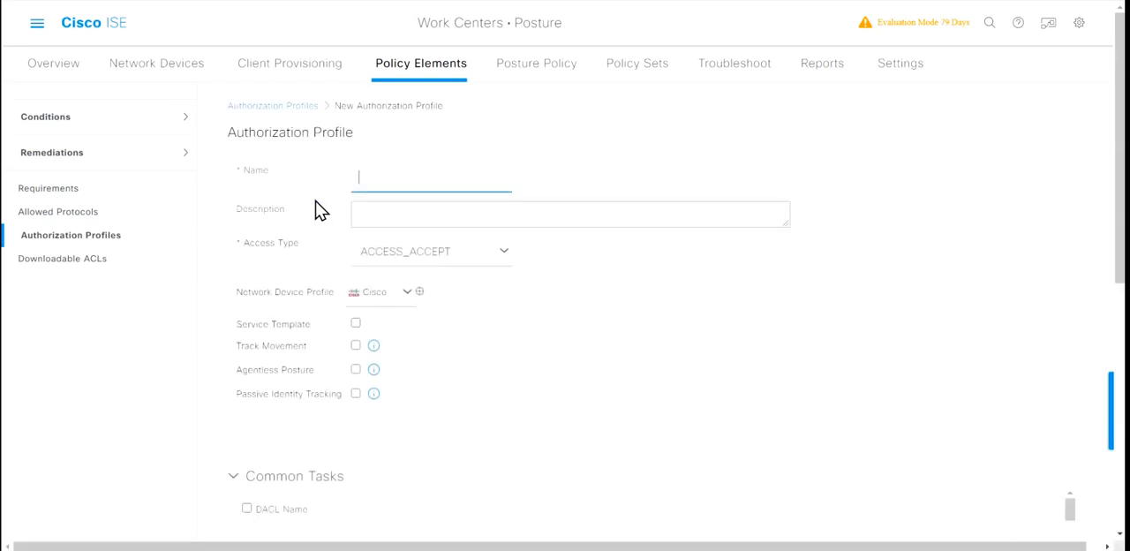
text(Res)
text(tiric)
text(etd)
key(BackSpace)
key(BackSpace)
text(ted-Access)
right_click(391, 179)
click(415, 192)
text(-AuthZ)
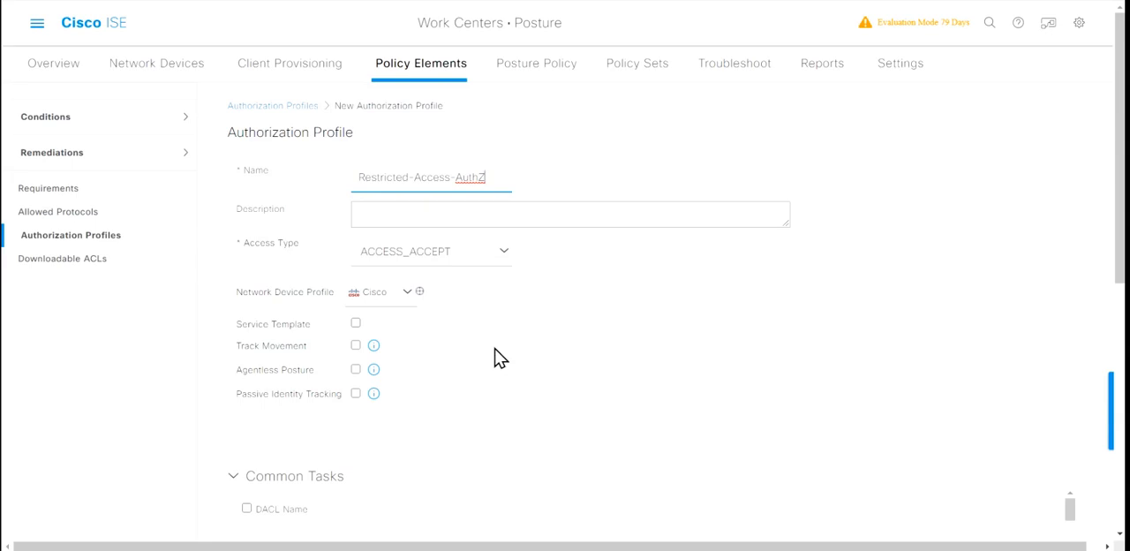
Step: Assign the DENY_ALL_IPV4_TRAFFIC DACL to the Restricted-Access-AuthZ profile and submit it
scroll(453, 386, down, 2)
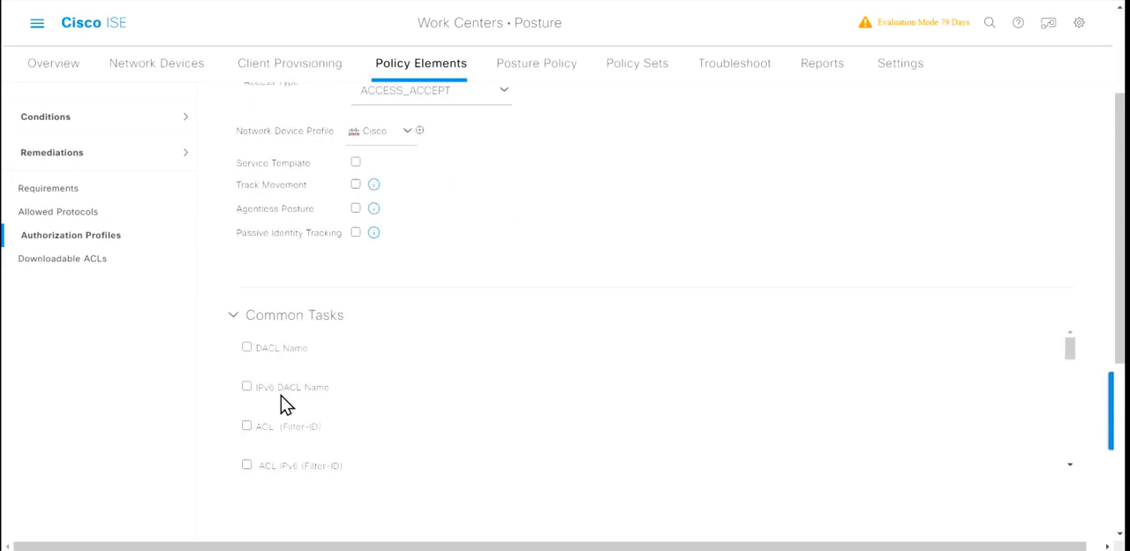
click(248, 348)
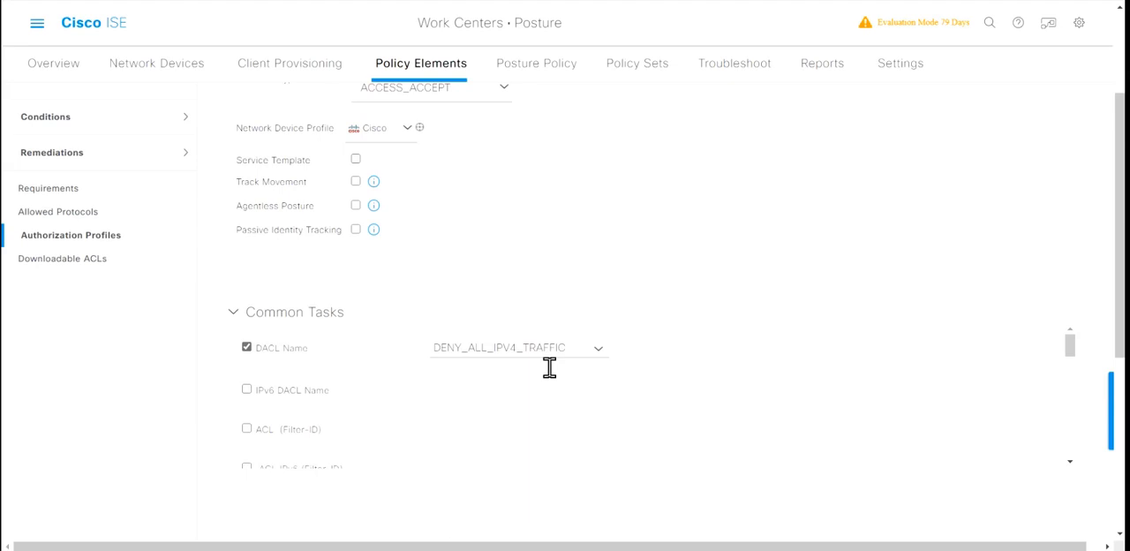
scroll(785, 354, down, 5)
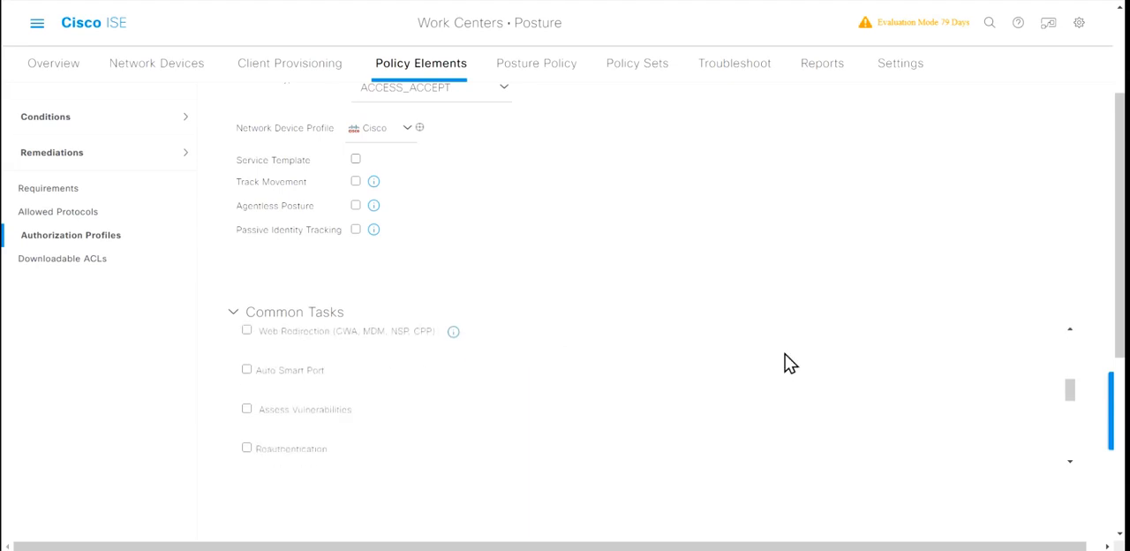
scroll(785, 354, down, 5)
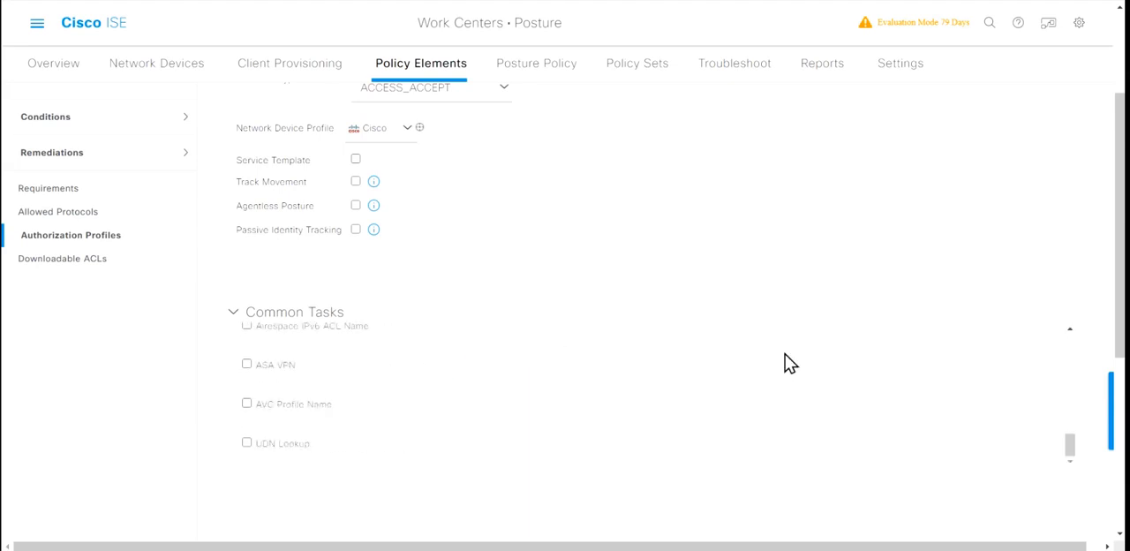
scroll(918, 291, down, 5)
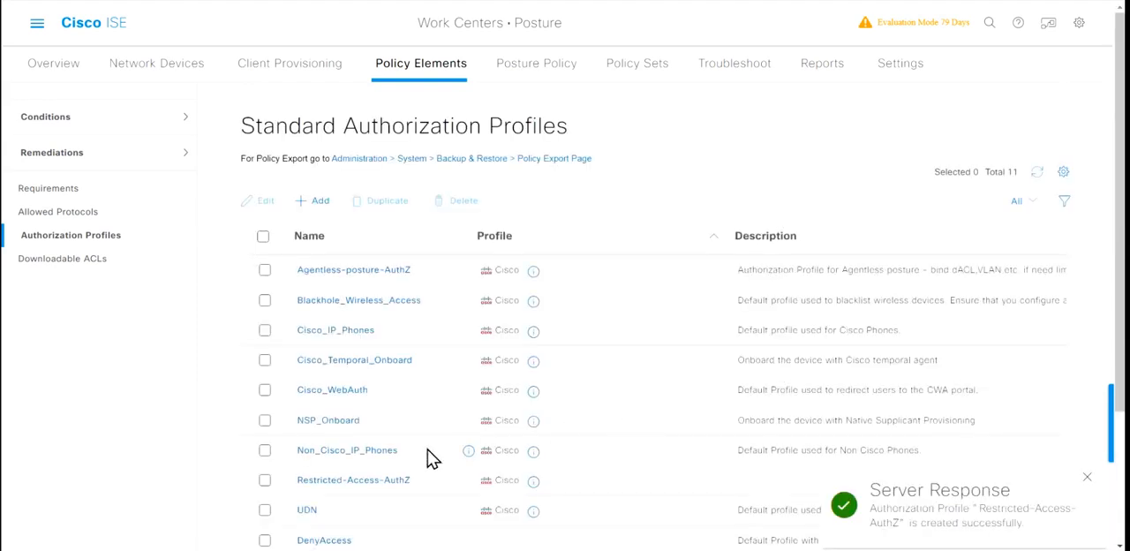
Step: Examine the attribute details of the DenyAccess and Restricted-Access-AuthZ authorization profiles
scroll(430, 456, down, 2)
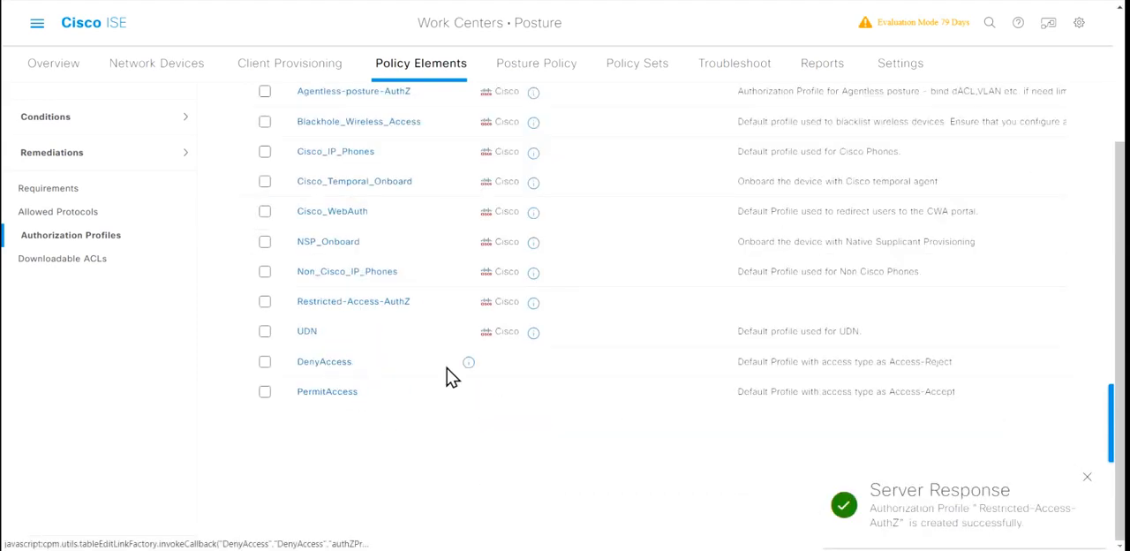
mouse_move(474, 364)
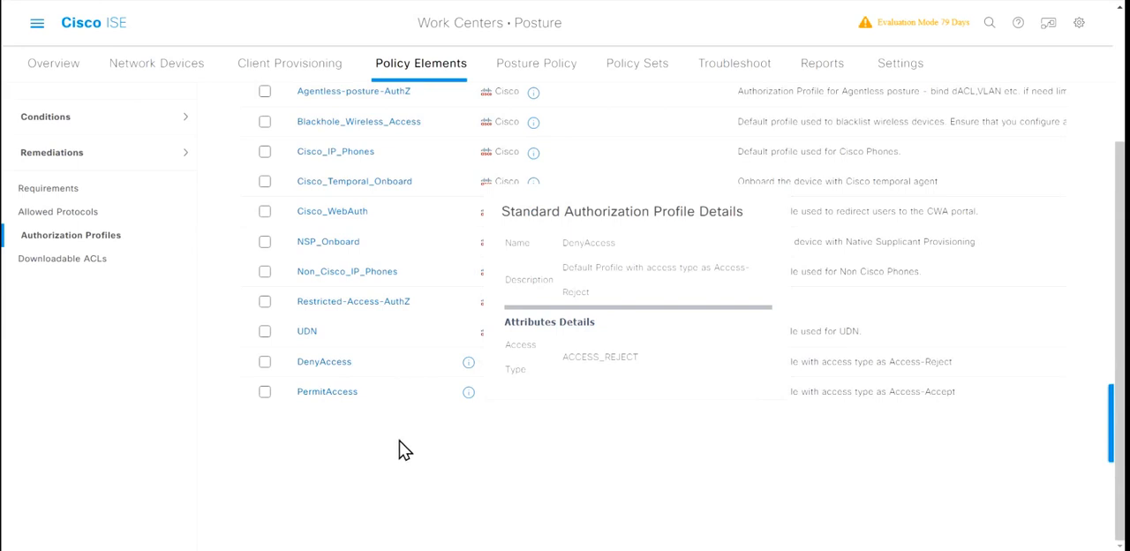
scroll(419, 297, up, 1)
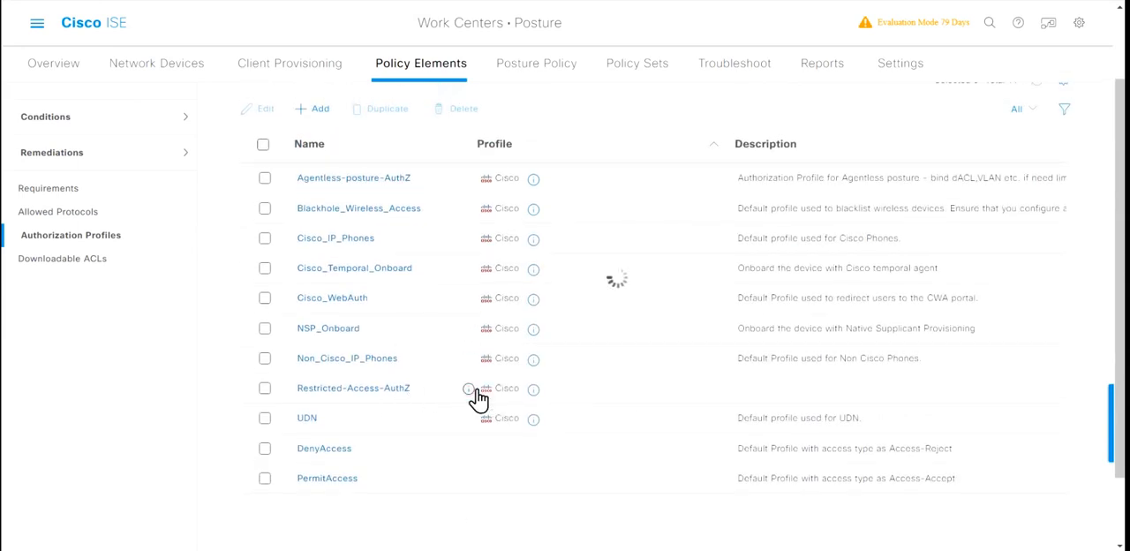
mouse_move(474, 389)
Step: Open the Default policy set, expand its authorization policy and look through the existing rules
click(638, 71)
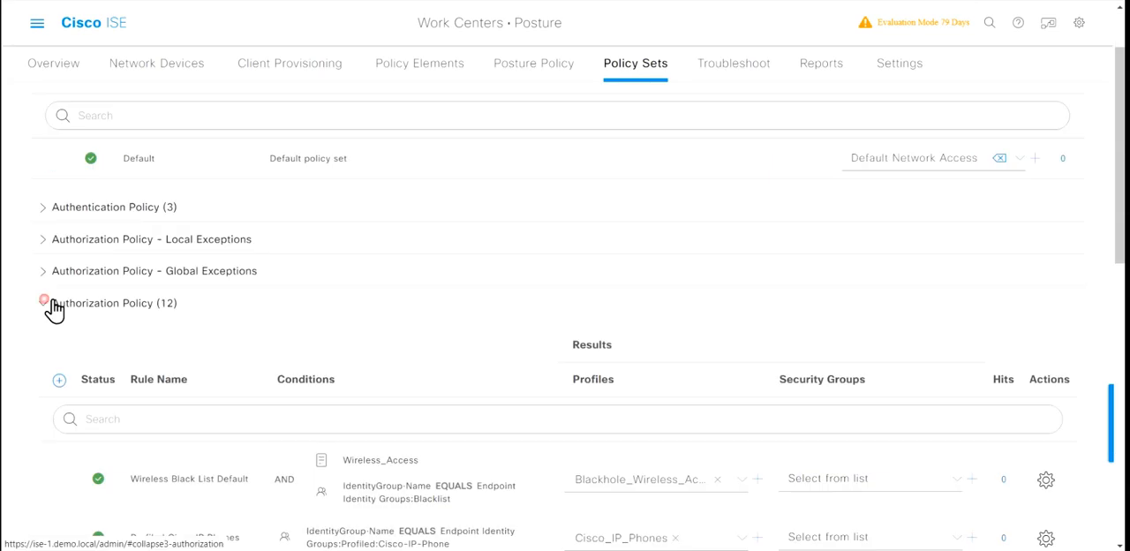
click(51, 304)
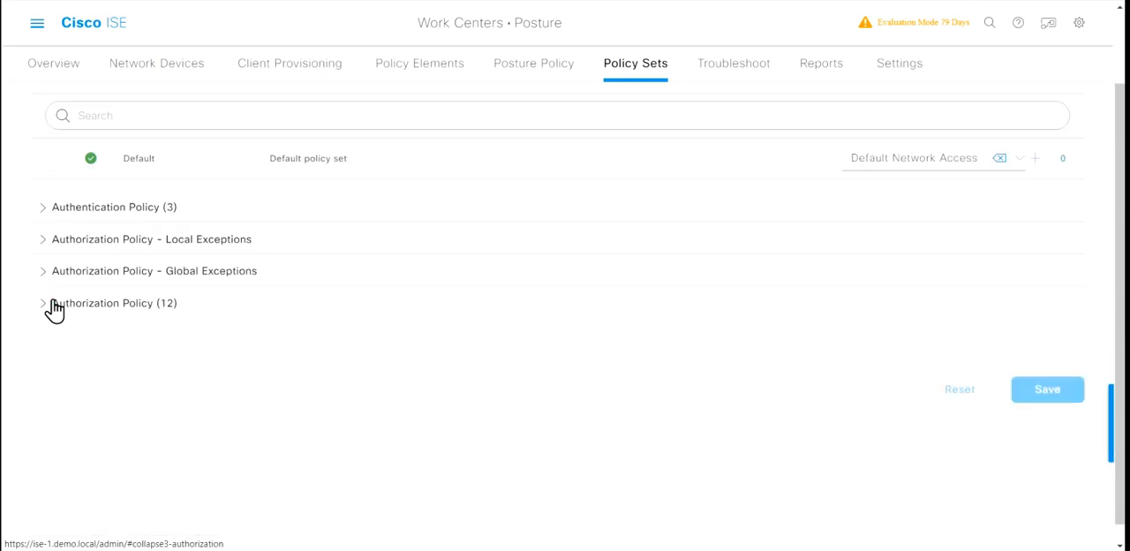
click(53, 305)
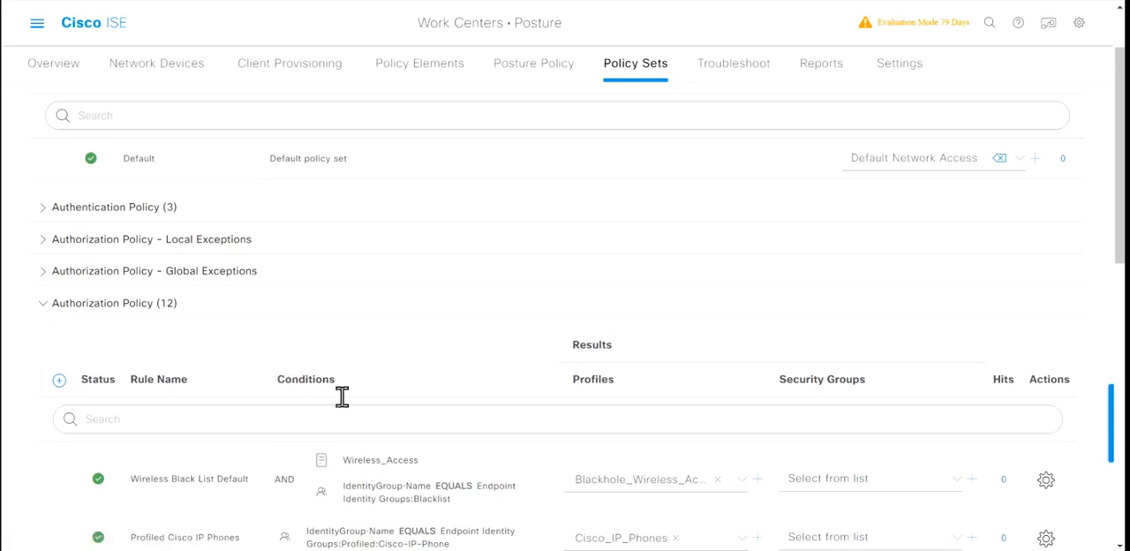
scroll(342, 397, down, 3)
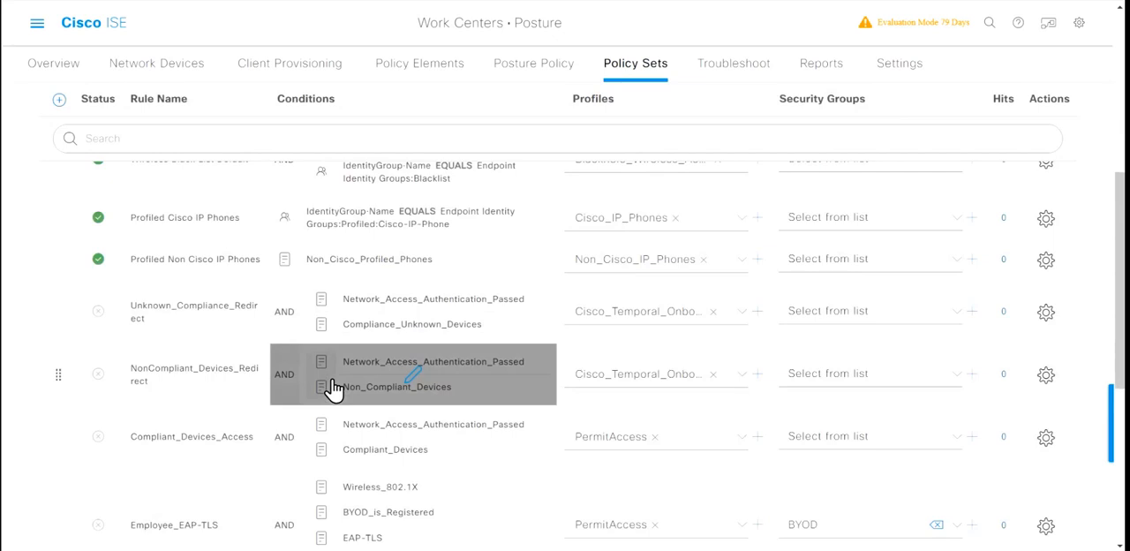
scroll(334, 389, down, 3)
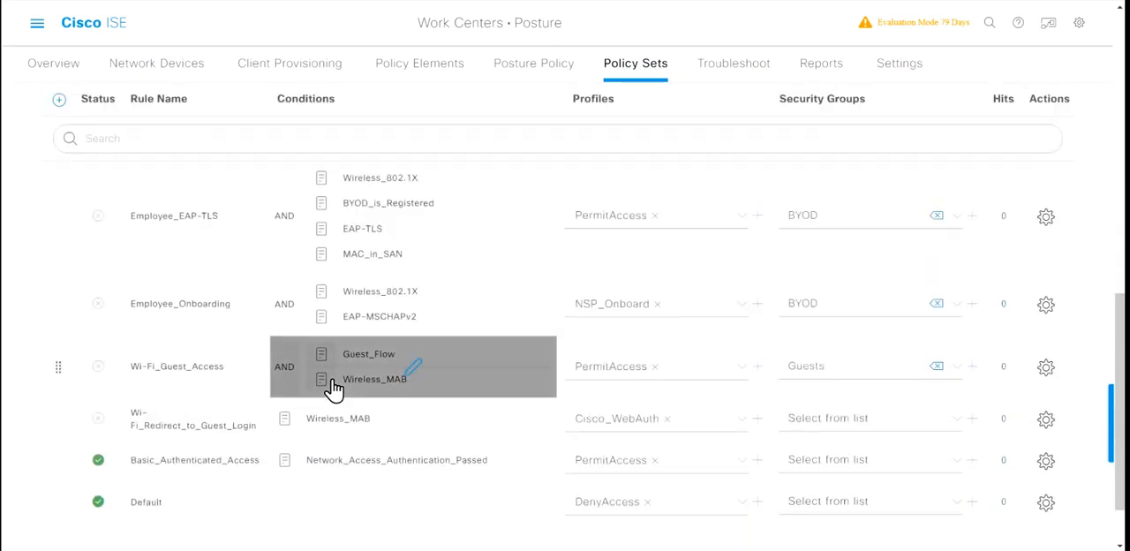
Step: Add a new authorization rule above Wireless Black List Default and name it Agentless Posture Policy
scroll(334, 389, up, 10)
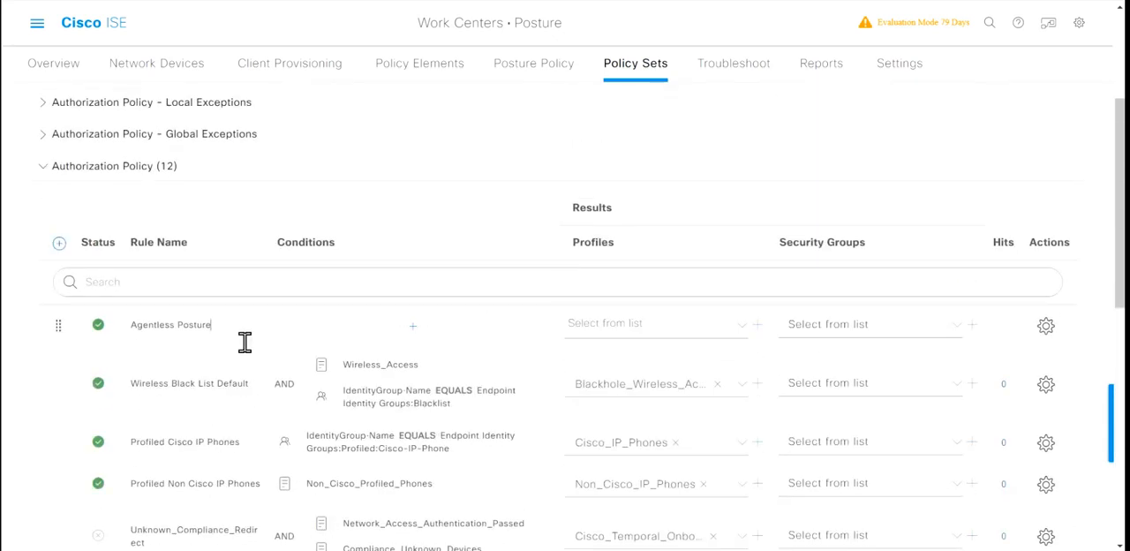
key(BackSpace)
key(BackSpace)
key(BackSpace)
key(BackSpace)
key(BackSpace)
text(Policy)
click(181, 325)
text(Posture)
Step: Set the Agentless Posture Policy rule's condition to Wired_802.1X and its result profile to Agentless-posture-AuthZ
click(677, 343)
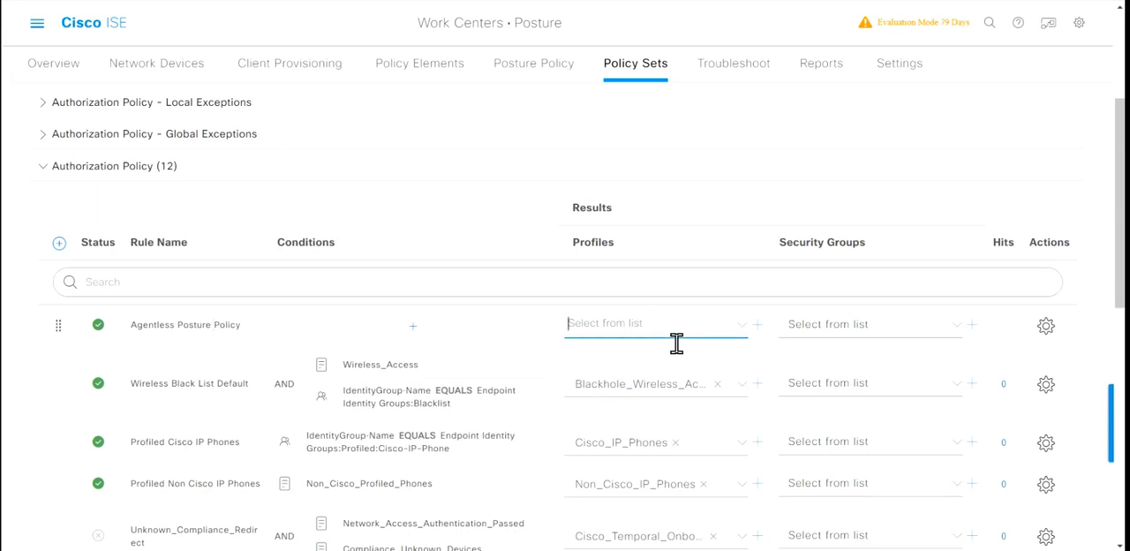
click(421, 332)
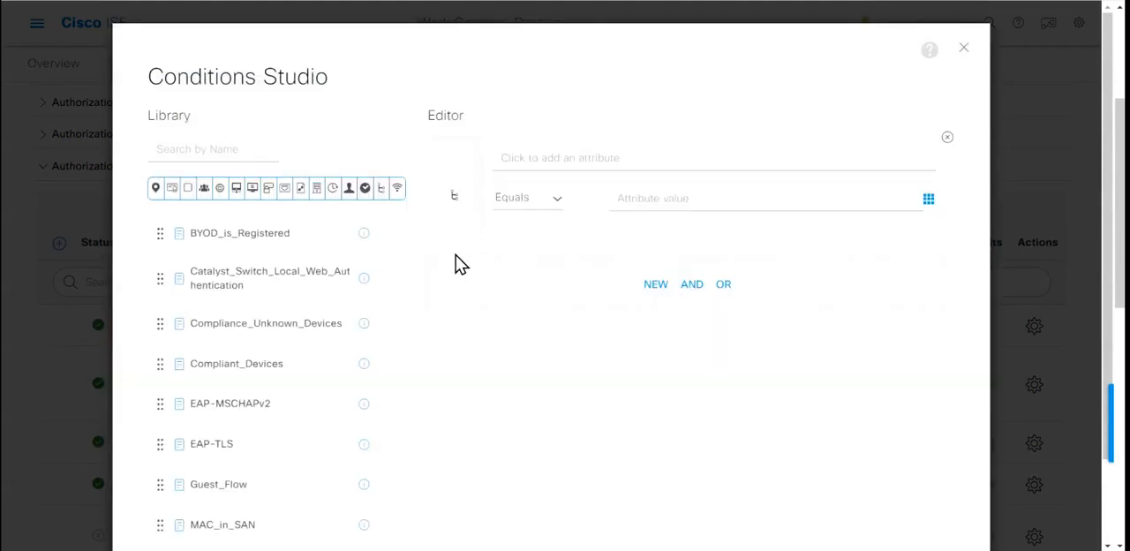
click(231, 166)
text(wired)
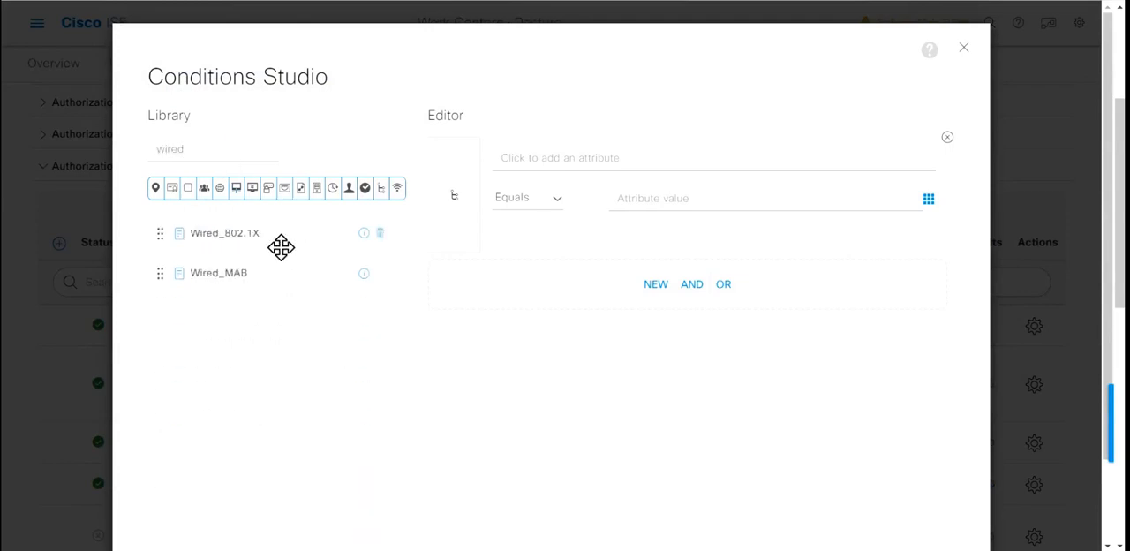
drag(281, 248, 601, 285)
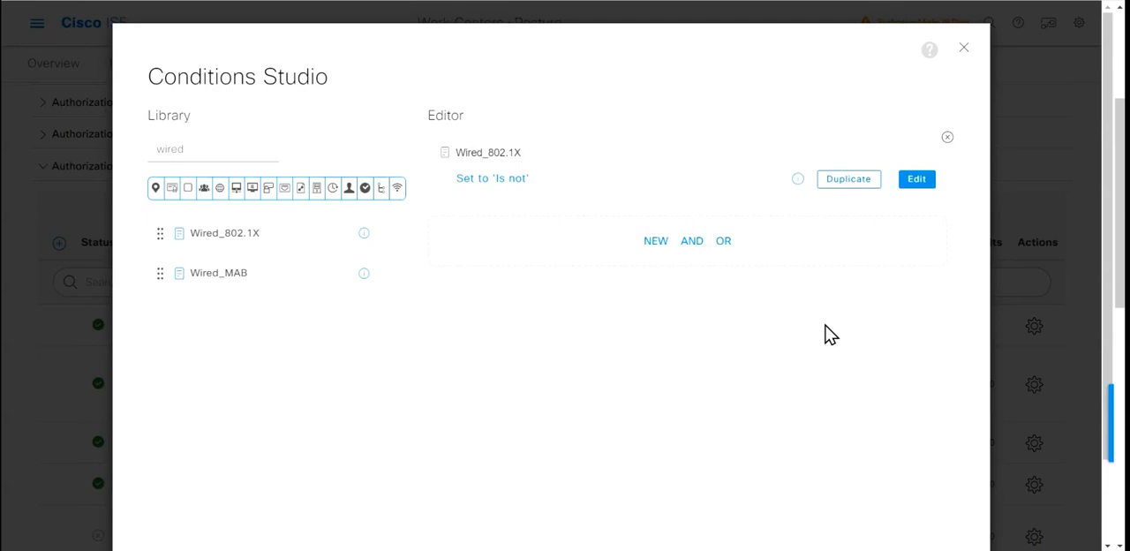
scroll(831, 333, down, 2)
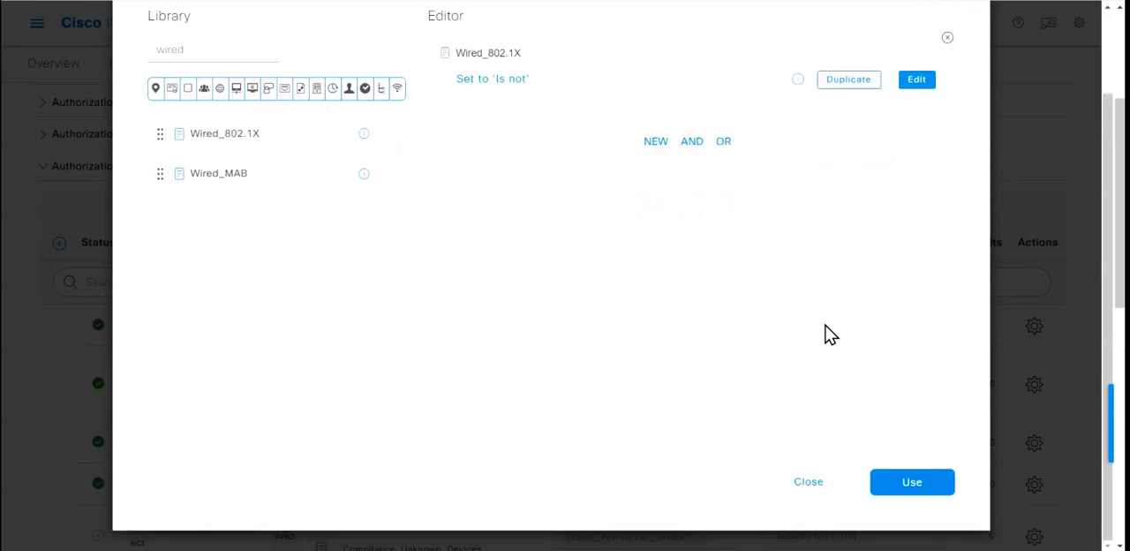
click(918, 485)
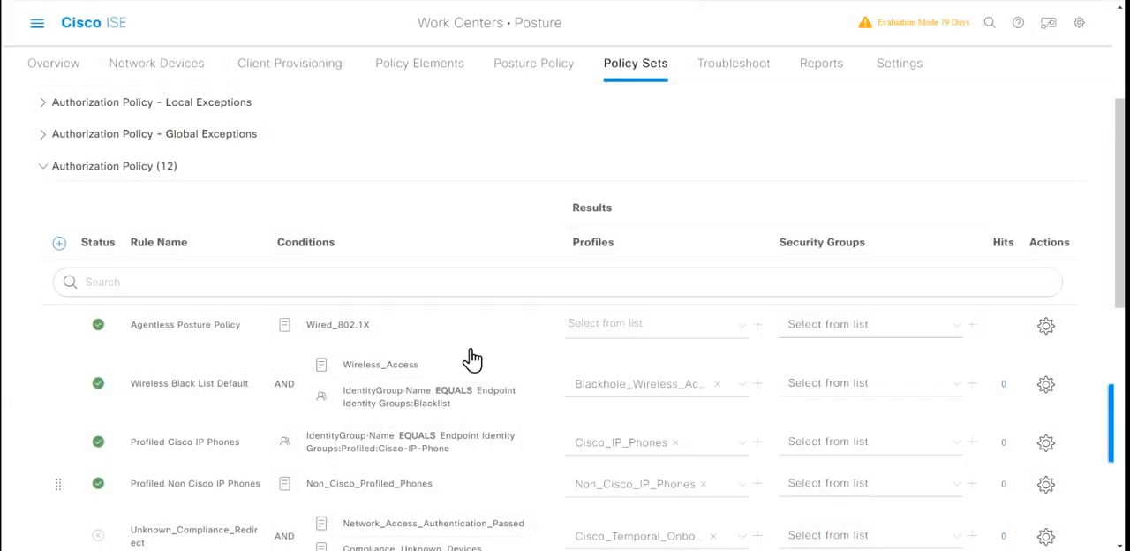
click(662, 344)
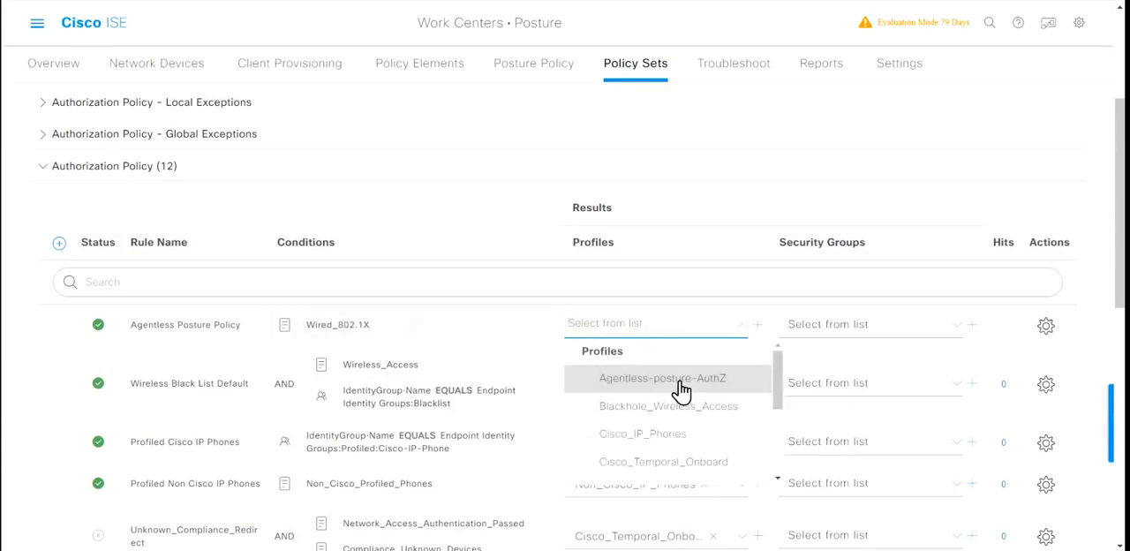
click(677, 380)
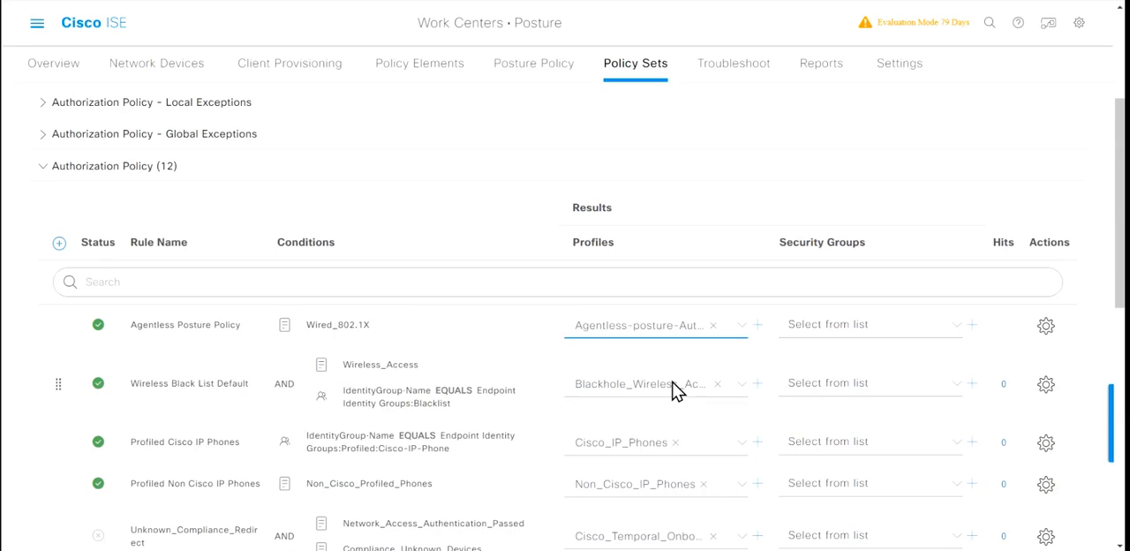
Step: Insert a rule named Agentless Posture Compliant above Agentless Posture Policy, using the Compliant_Devices library condition
click(1051, 325)
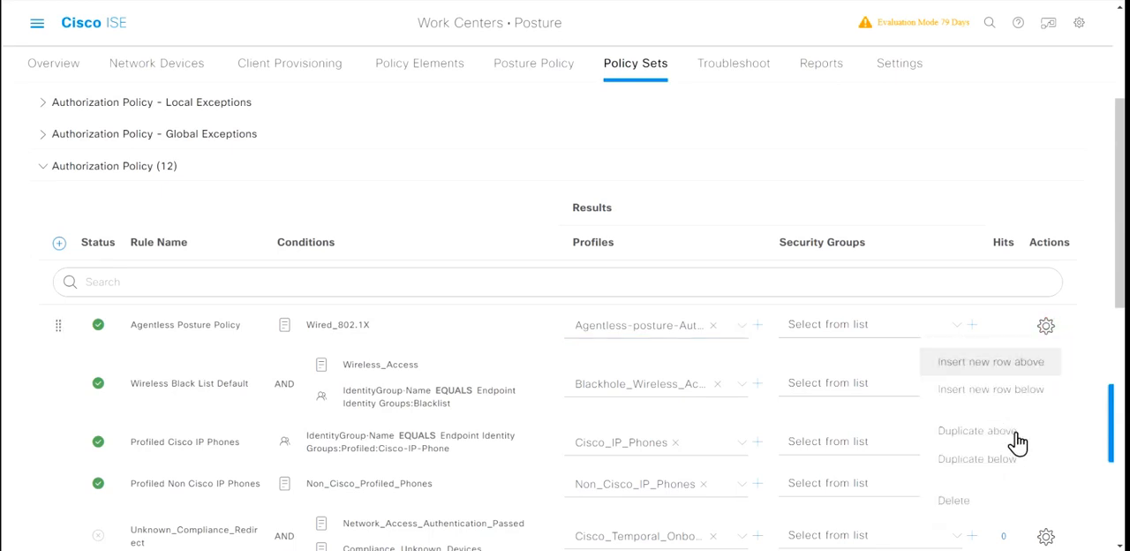
click(1039, 364)
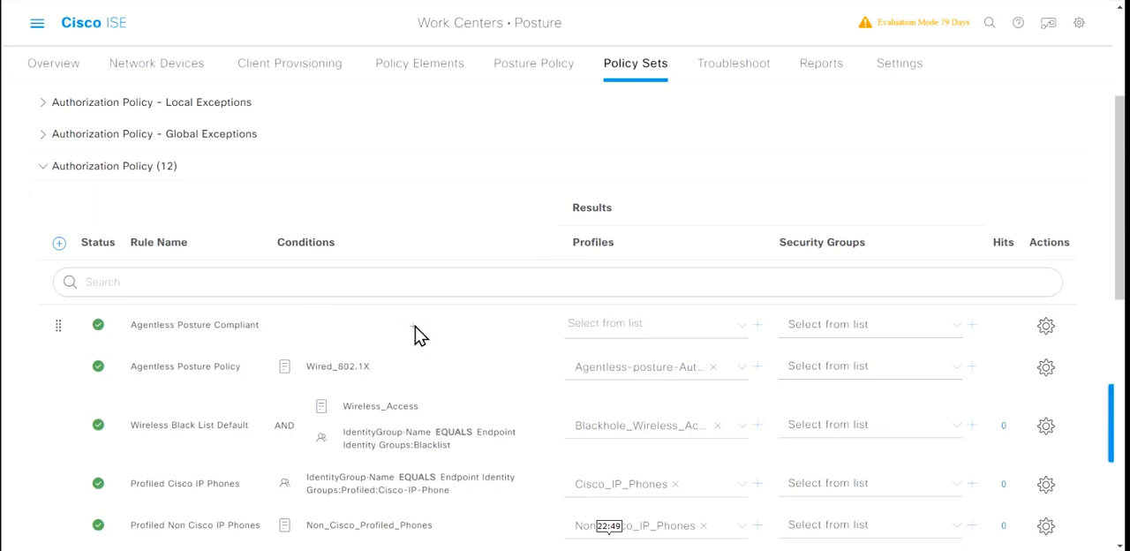
click(415, 326)
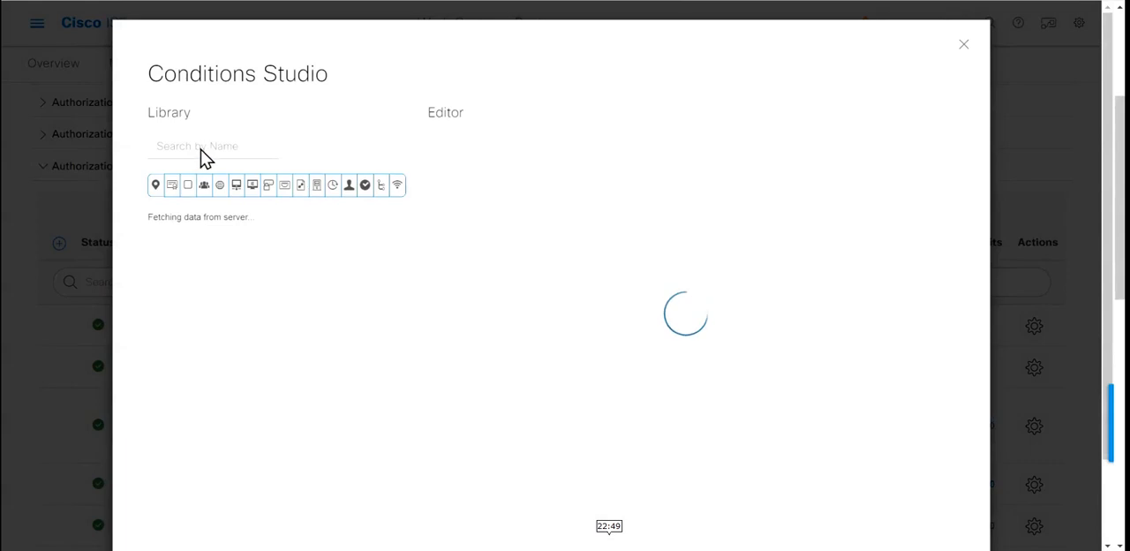
click(217, 162)
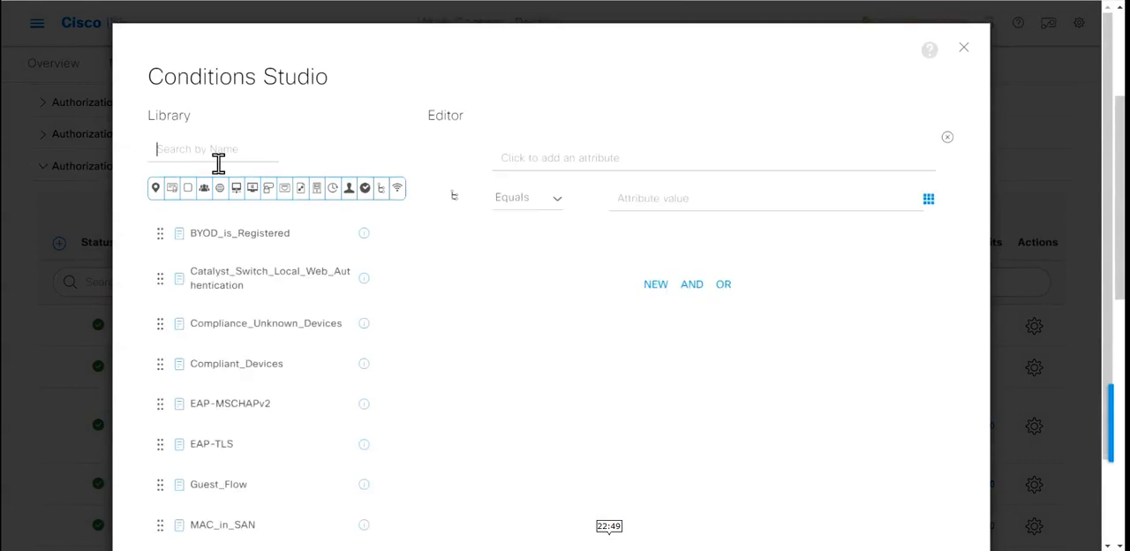
drag(294, 378, 574, 283)
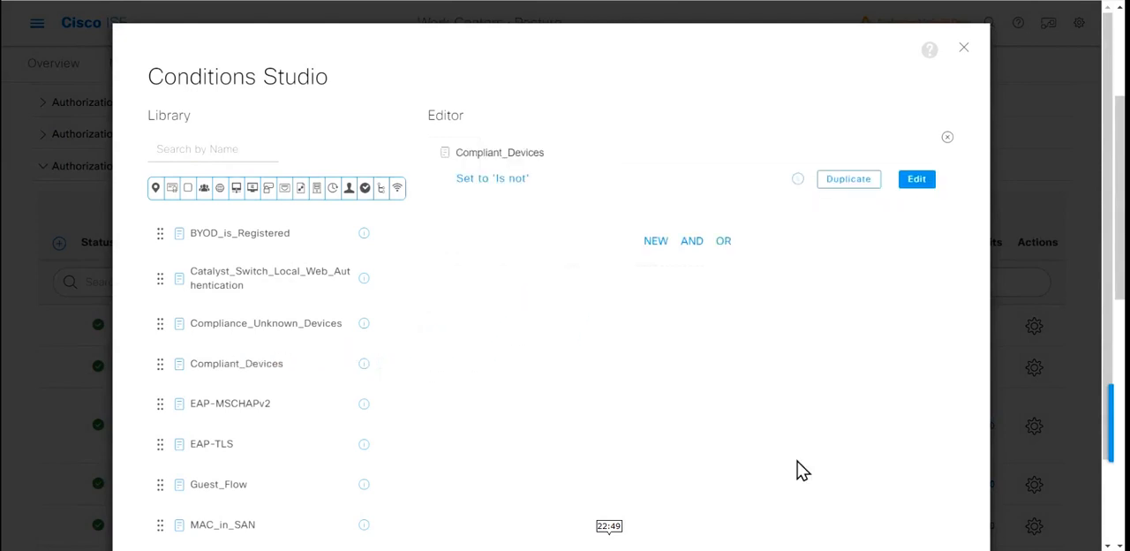
scroll(801, 471, down, 2)
click(945, 490)
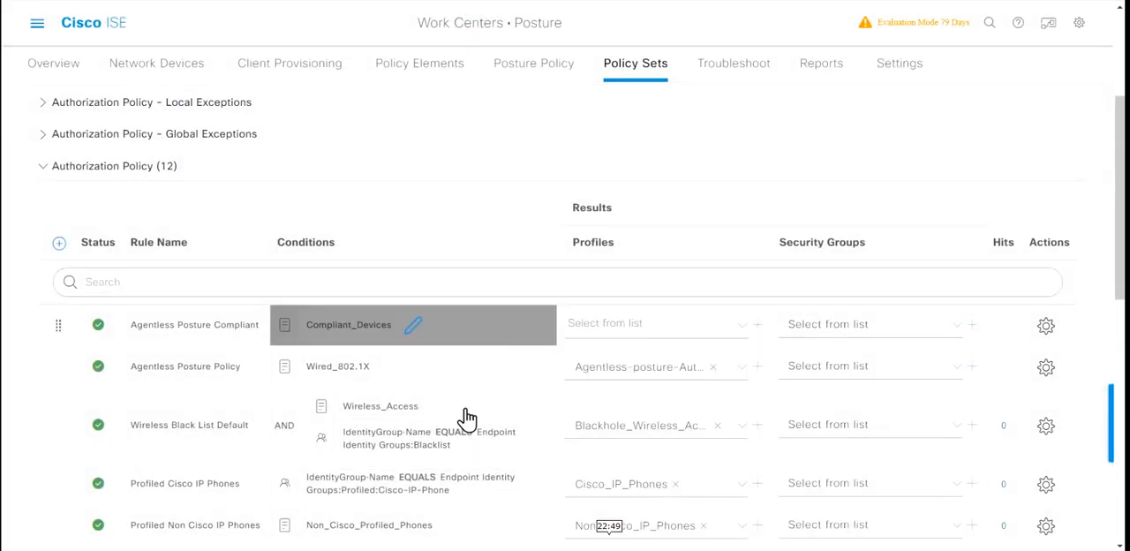
Step: Assign the PermitAccess profile to the Agentless Posture Compliant rule
click(753, 335)
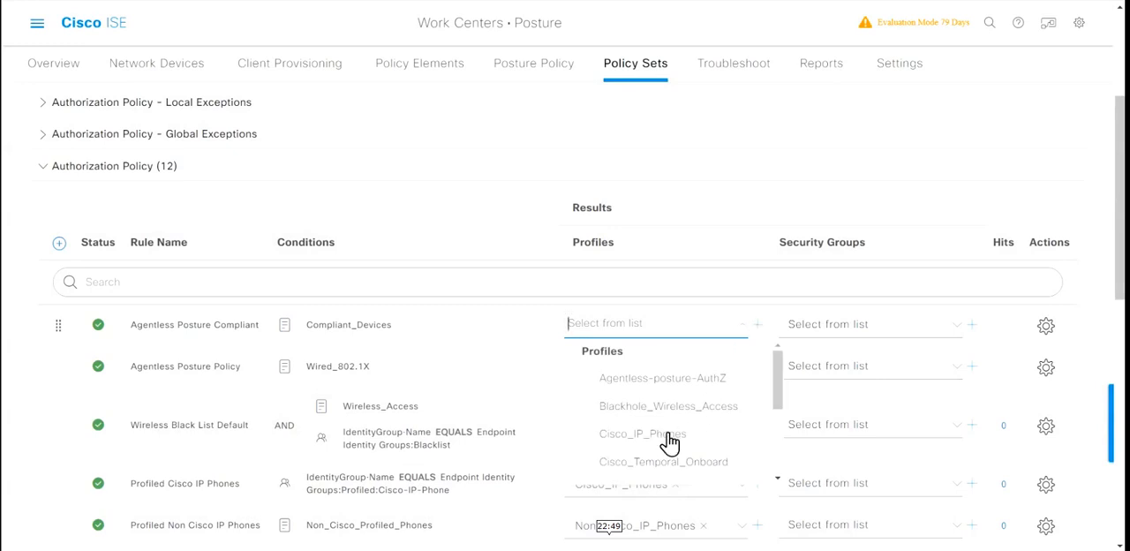
scroll(671, 442, down, 2)
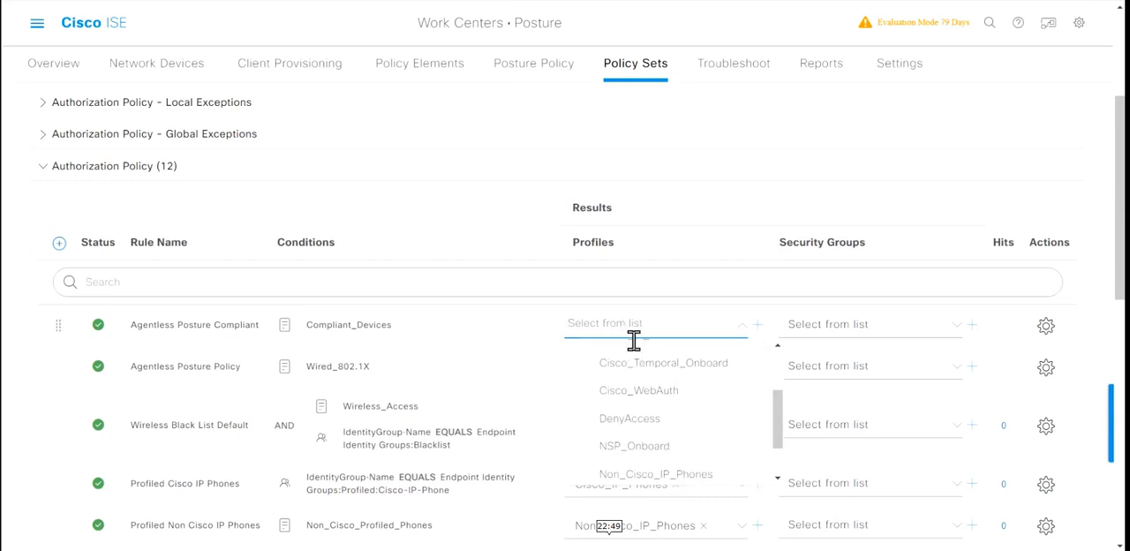
click(634, 339)
text(per)
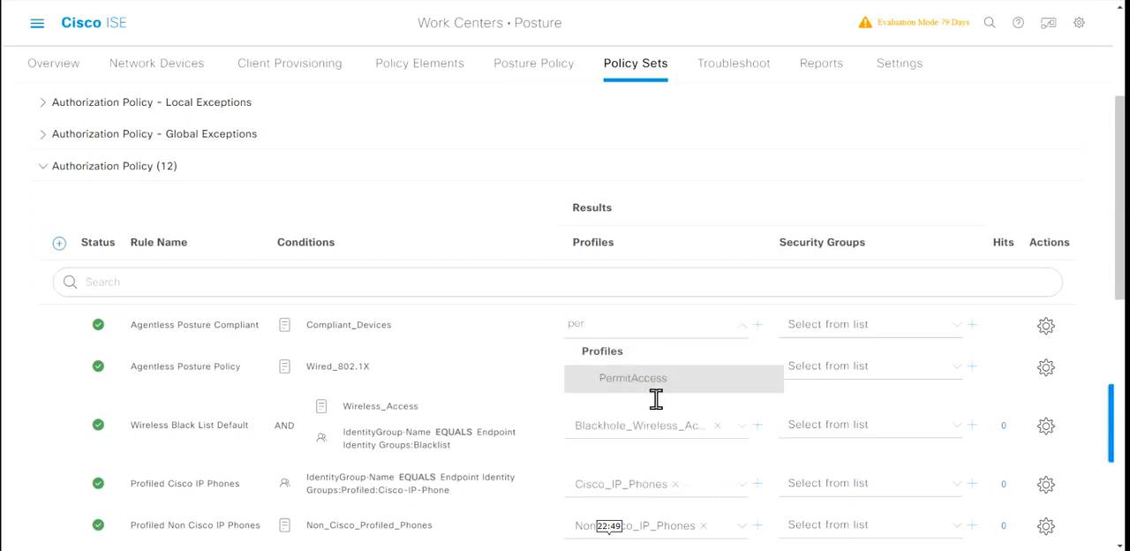
click(642, 381)
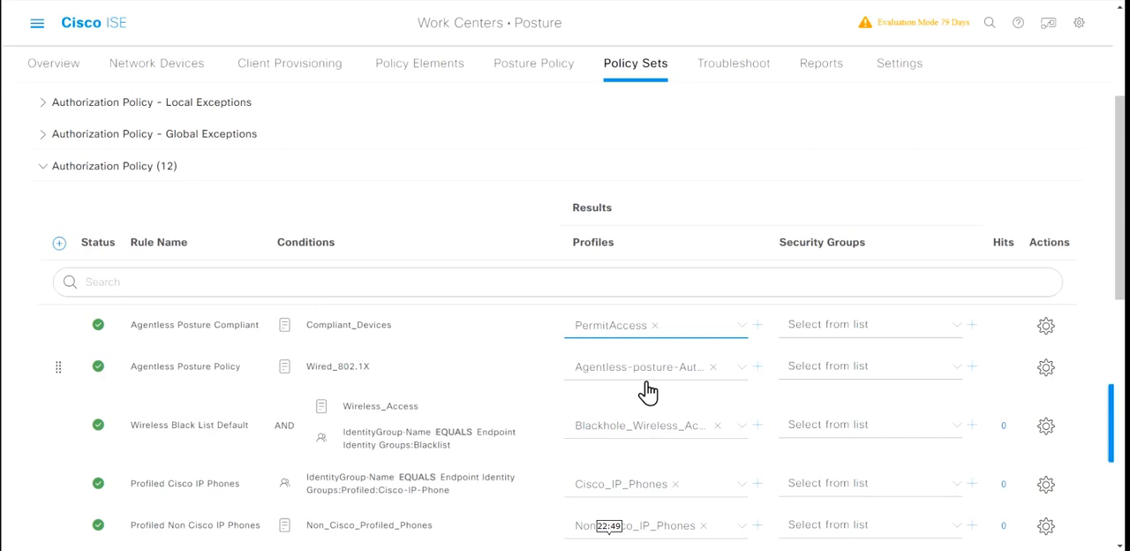
Step: Duplicate the Agentless Posture Compliant rule above itself and rename the copy Agentless Non-Compliant
click(1047, 327)
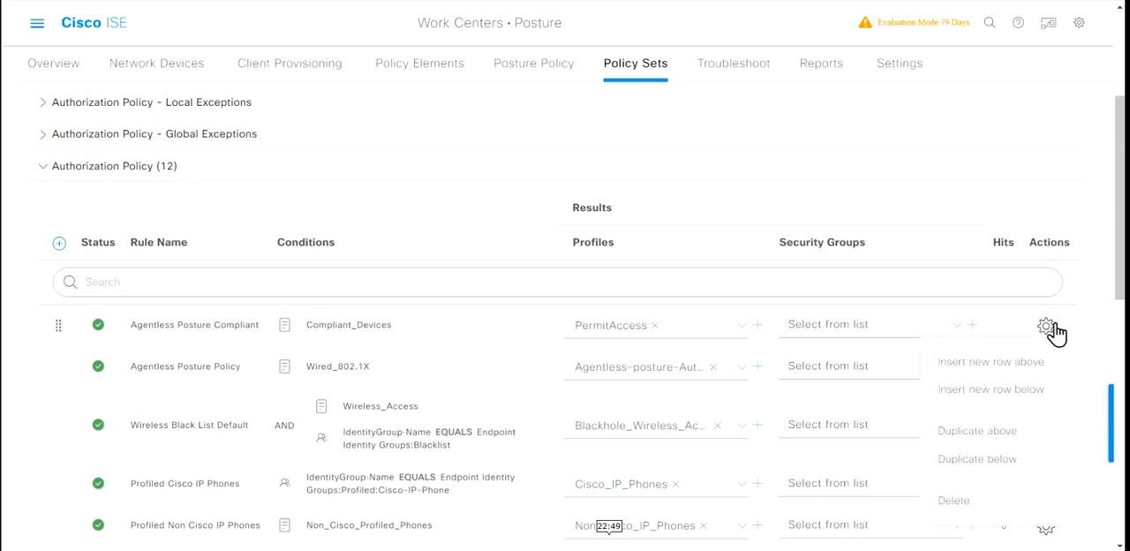
click(1011, 442)
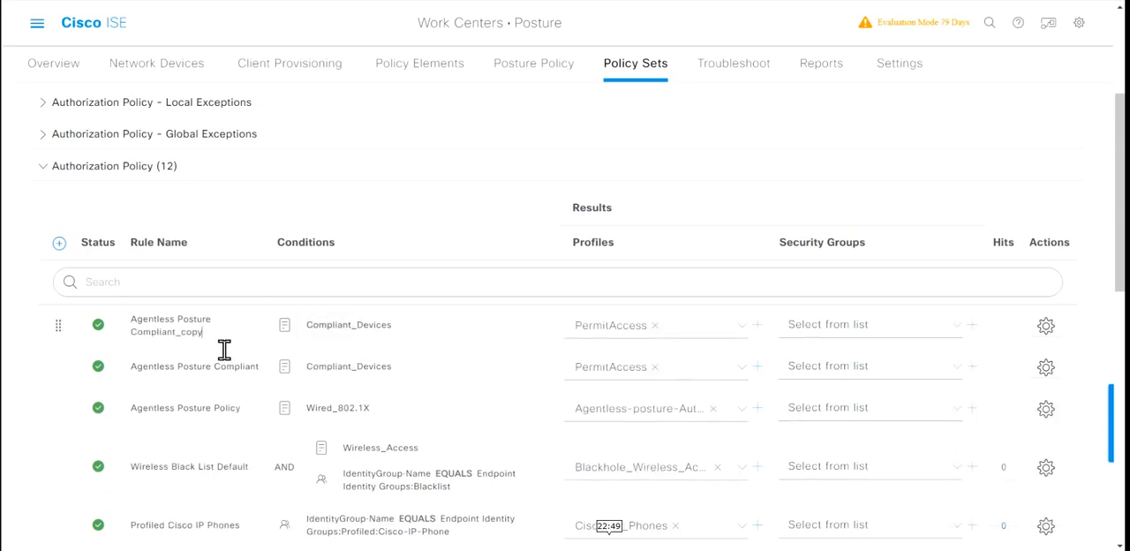
key(BackSpace)
key(BackSpace)
key(BackSpace)
key(BackSpace)
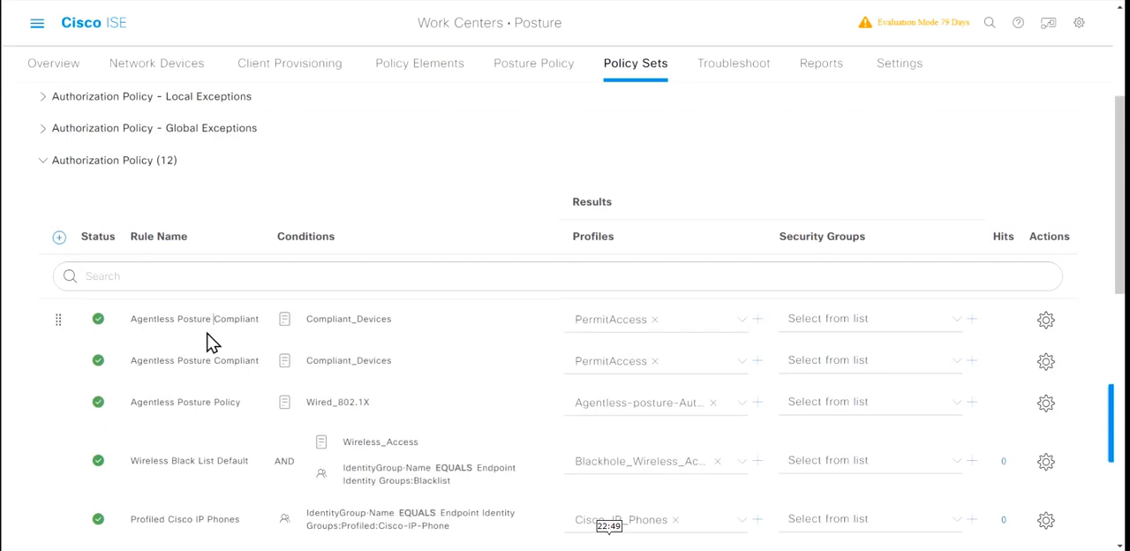
key(BackSpace)
key(BackSpace)
key(BackSpace)
key(BackSpace)
key(BackSpace)
key(BackSpace)
key(BackSpace)
key(BackSpace)
text(Non-)
Step: Replace the Agentless Non-Compliant rule's condition with Non_Compliant_Devices from the conditions library and apply it
click(403, 330)
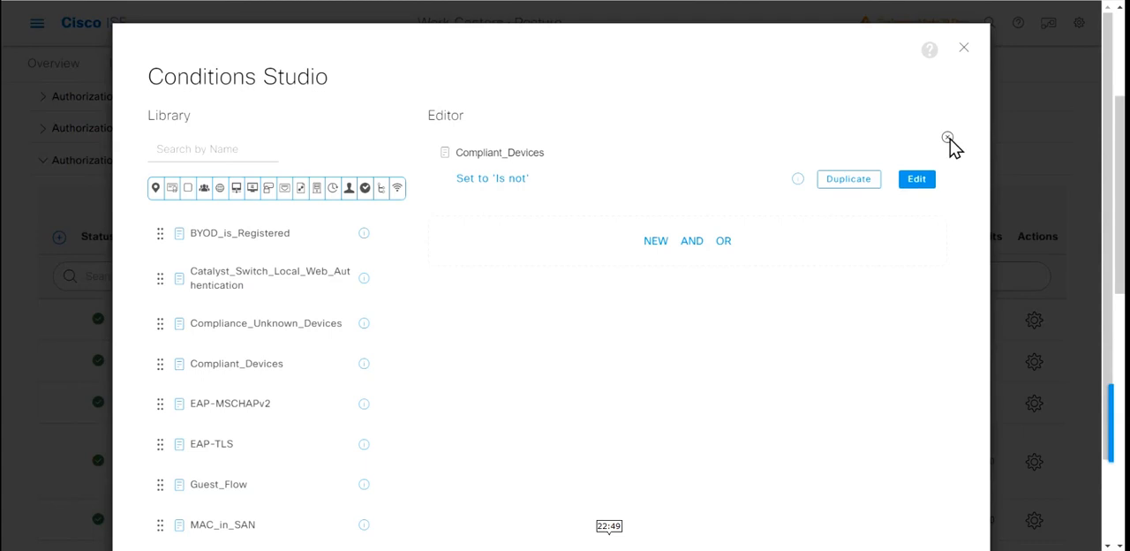
click(951, 140)
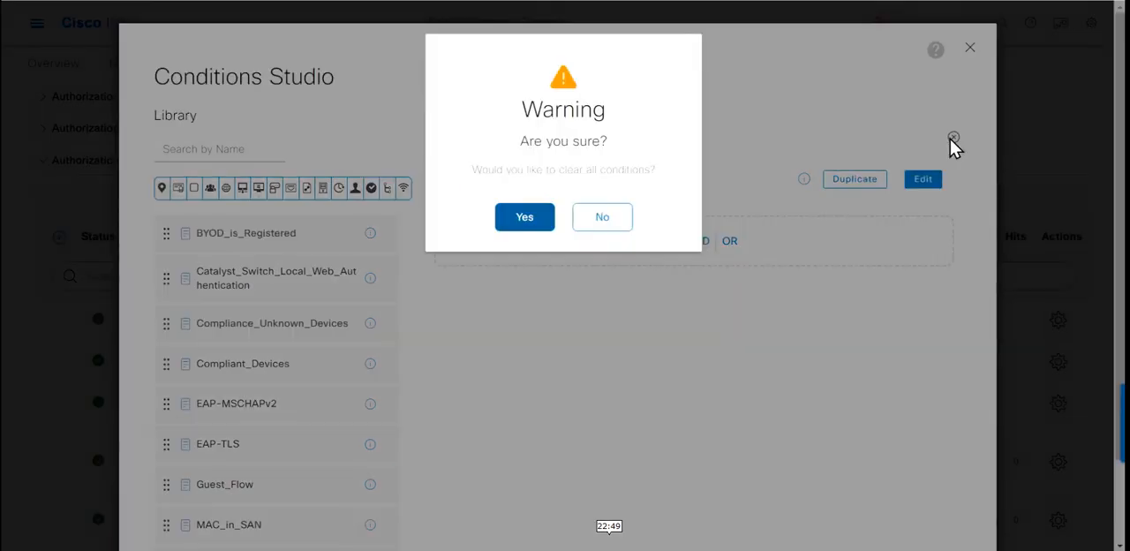
click(527, 221)
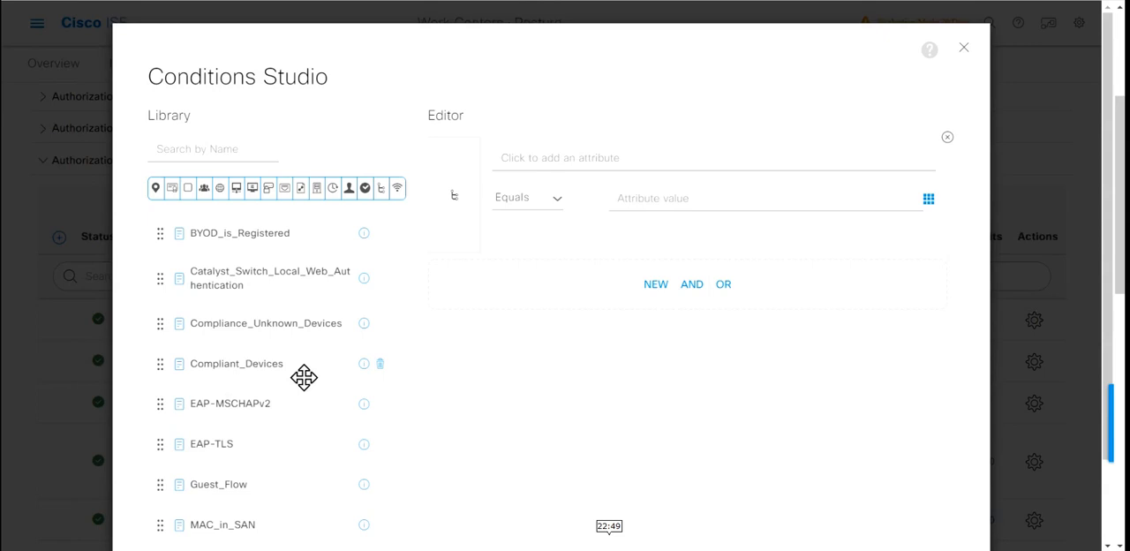
click(234, 168)
text(non)
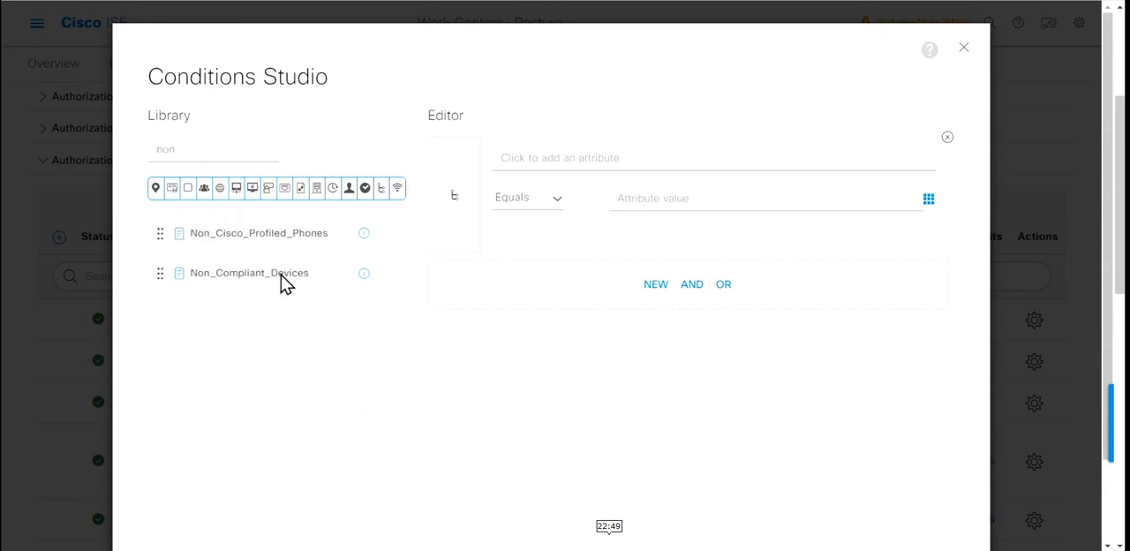
drag(292, 288, 613, 287)
scroll(774, 432, down, 1)
click(914, 488)
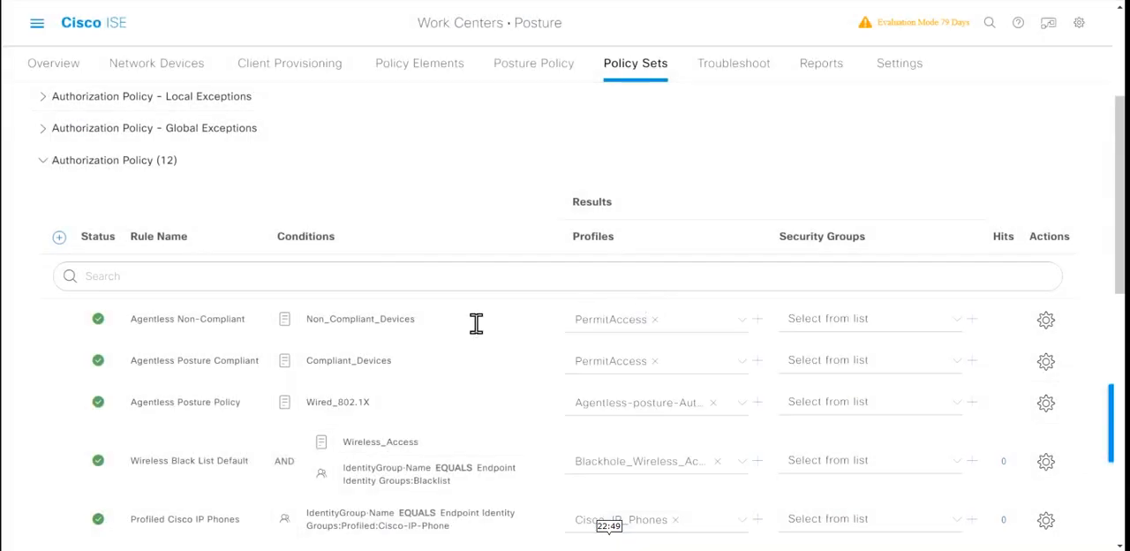
Step: Replace the PermitAccess profile on the Agentless Non-Compliant rule with Restricted-Access-AuthZ
click(667, 326)
click(664, 322)
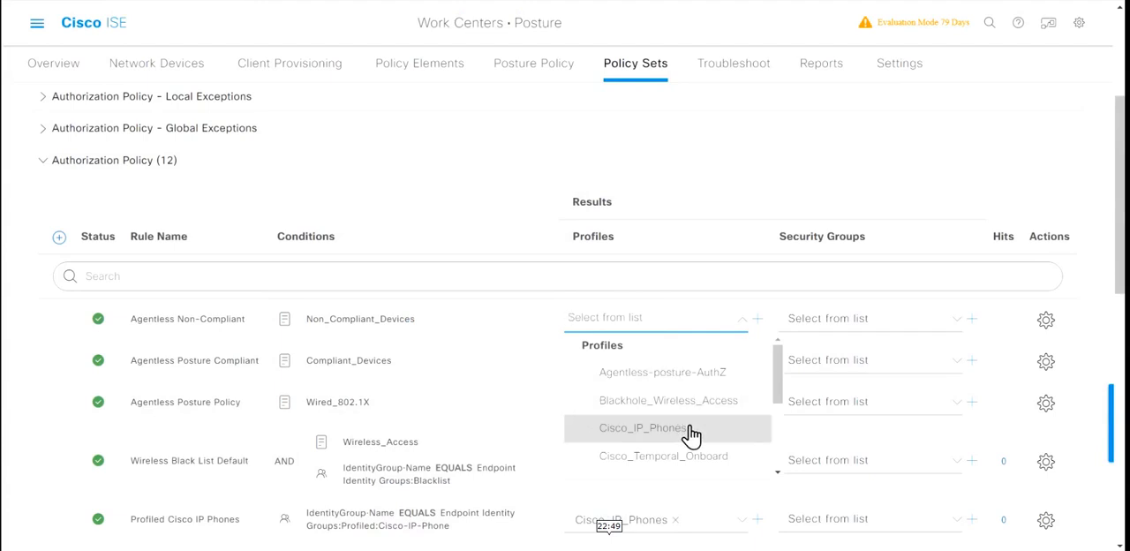
scroll(689, 432, down, 1)
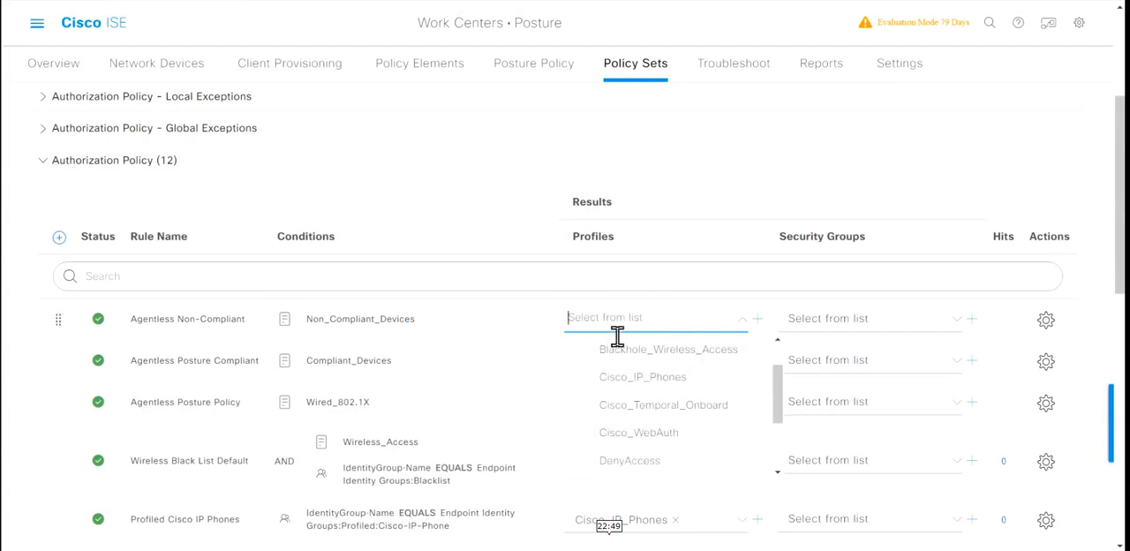
text(restr)
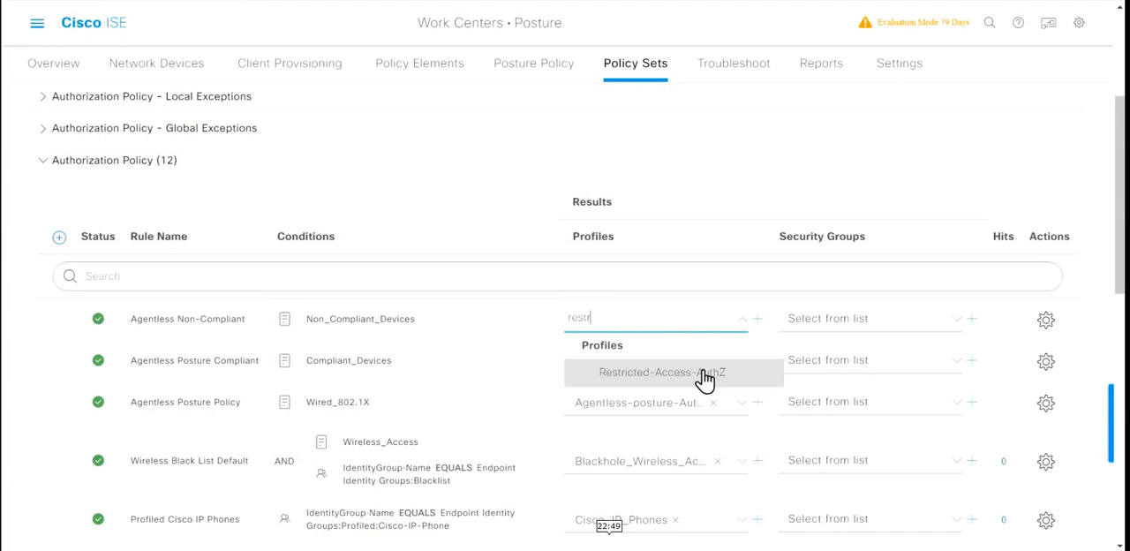
click(705, 378)
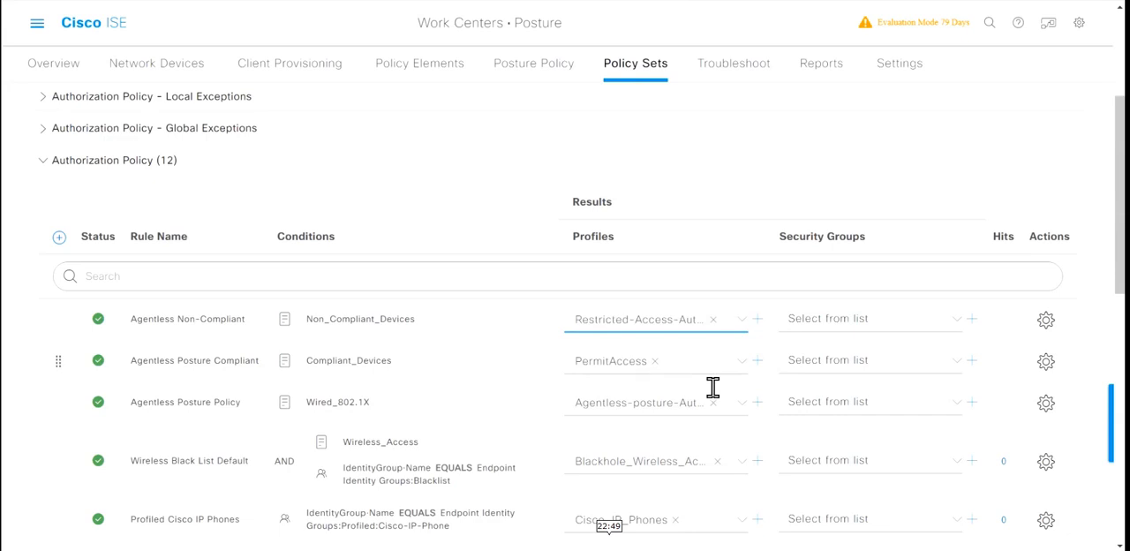
Step: Review the authorization rules, collapse the Authorization Policy section and save the Default policy set
scroll(715, 371, down, 2)
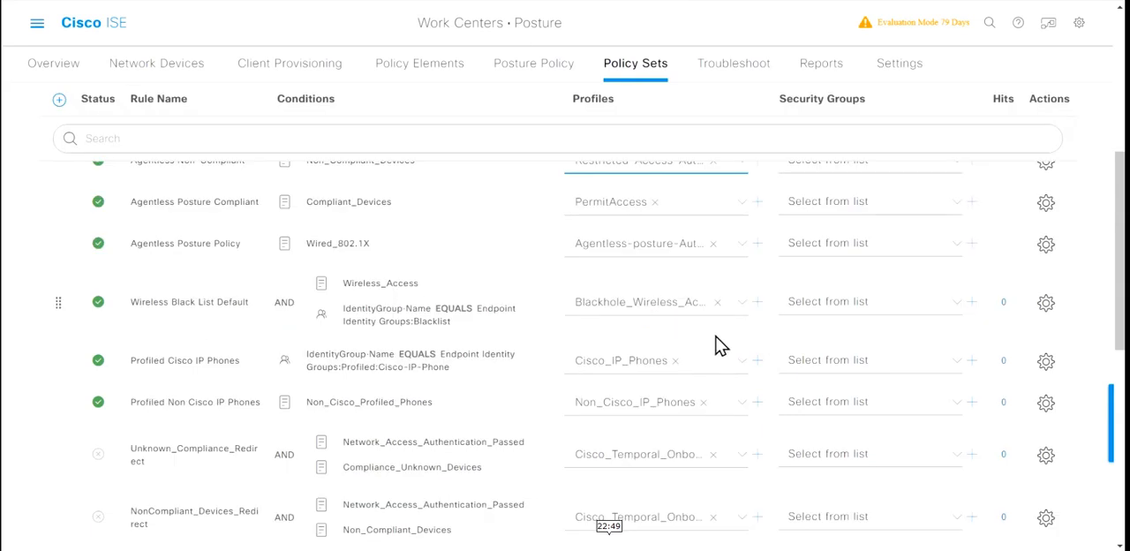
scroll(560, 308, up, 1)
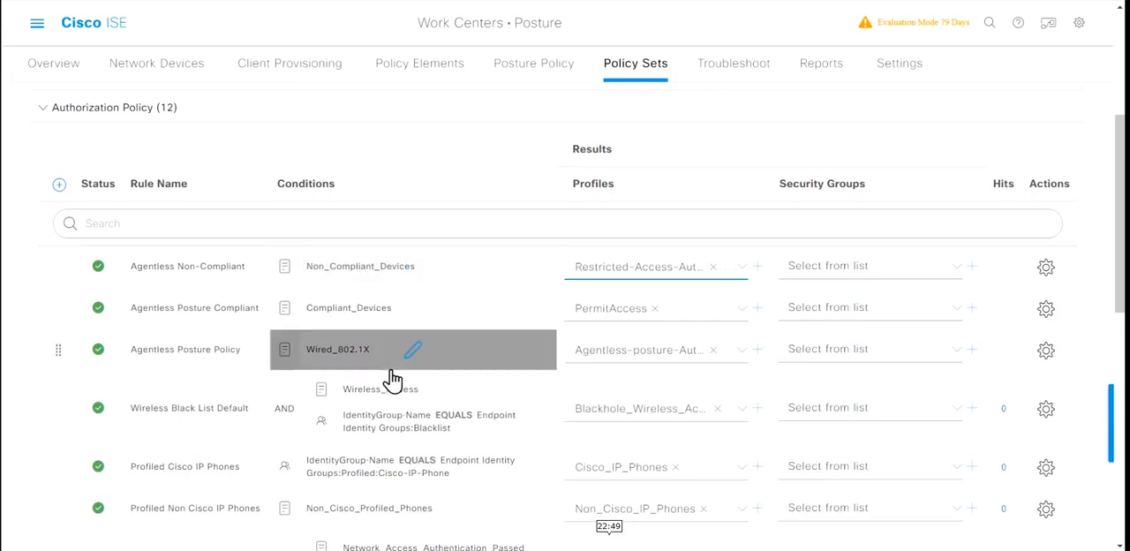
scroll(393, 378, down, 10)
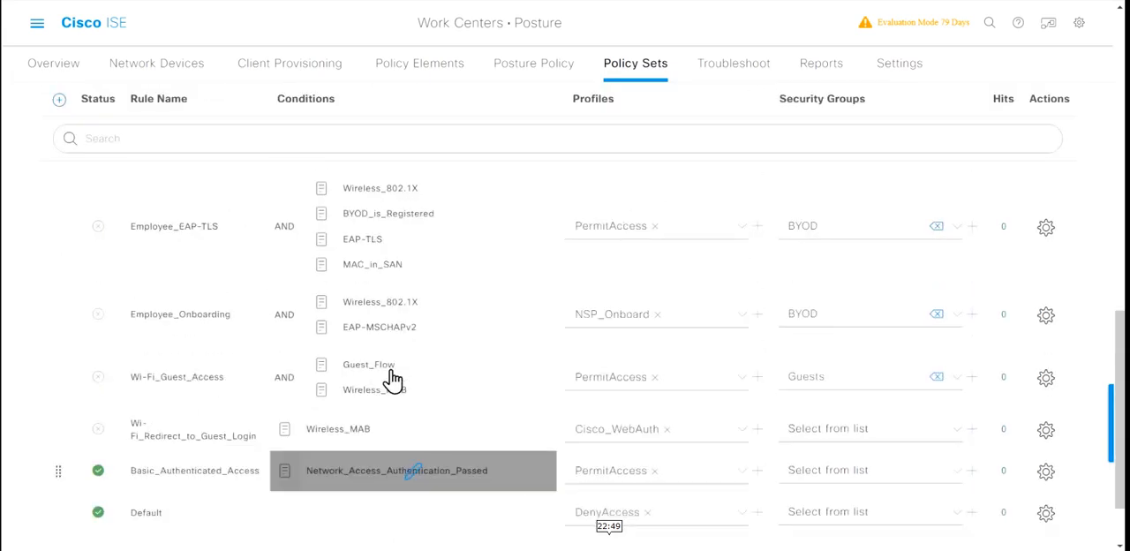
scroll(389, 378, up, 12)
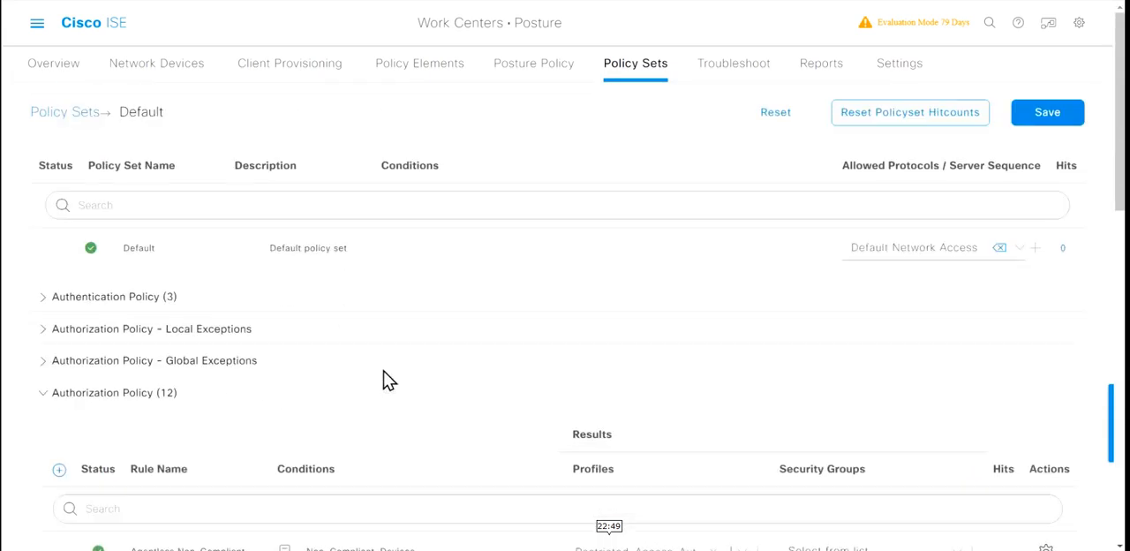
click(45, 396)
scroll(305, 393, down, 2)
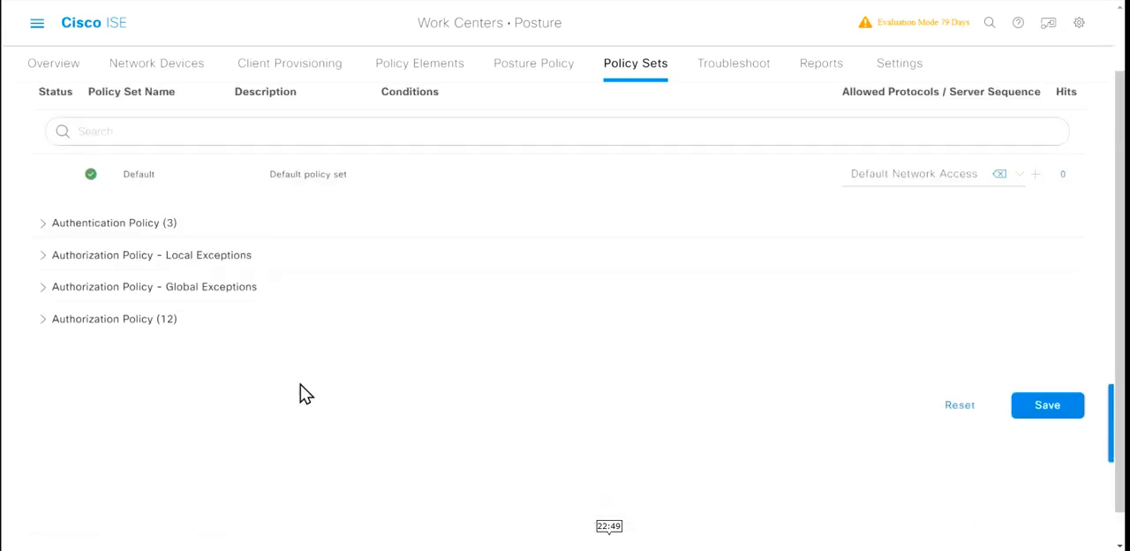
click(1053, 375)
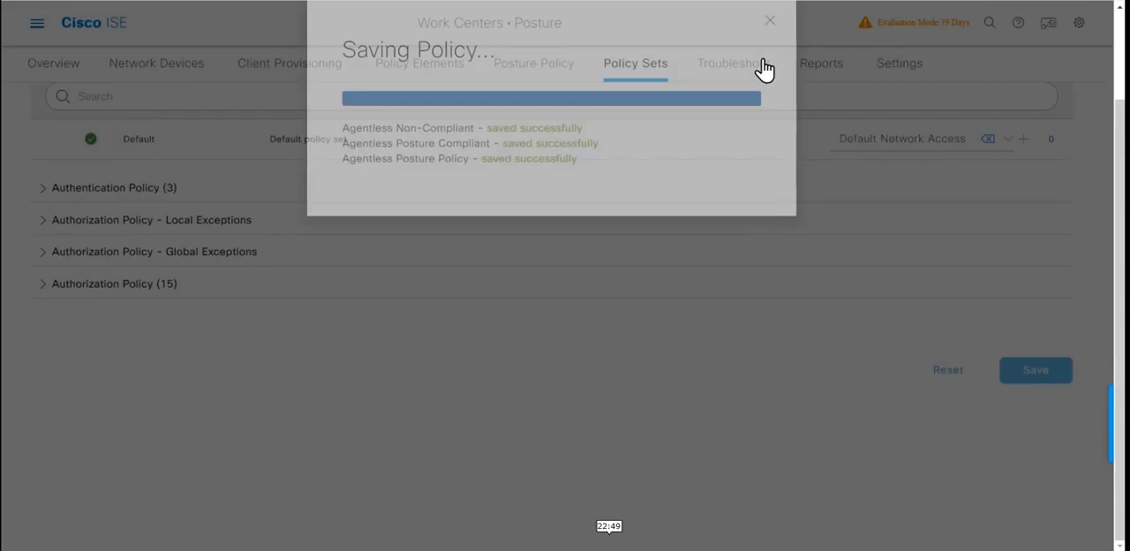
Step: Add a posture policy rule named Application_Policy_Agentless for Windows All, compliance module 4.x or later and posture type Agentless
click(521, 65)
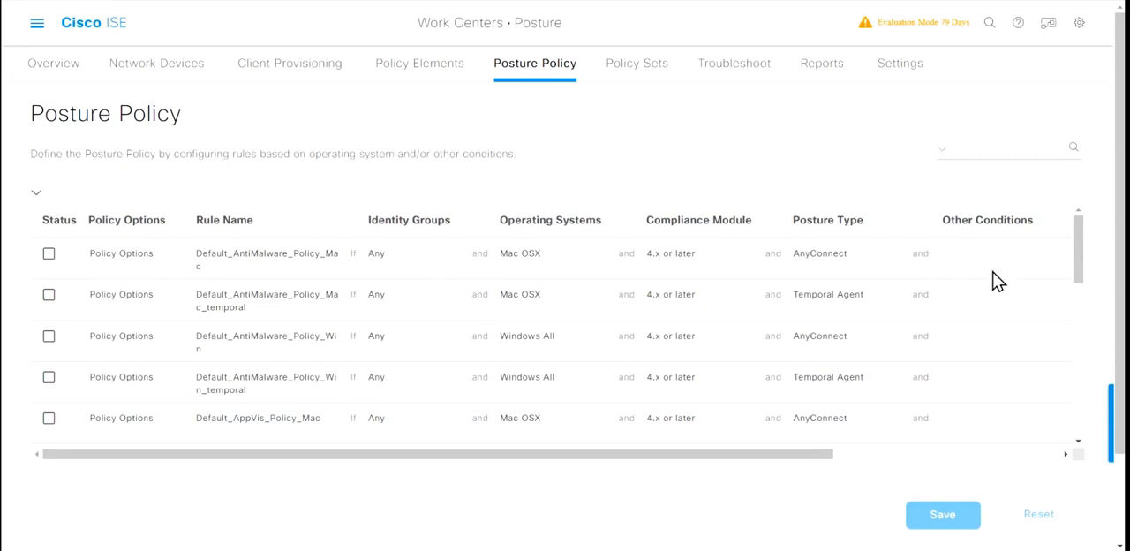
scroll(996, 281, right, 5)
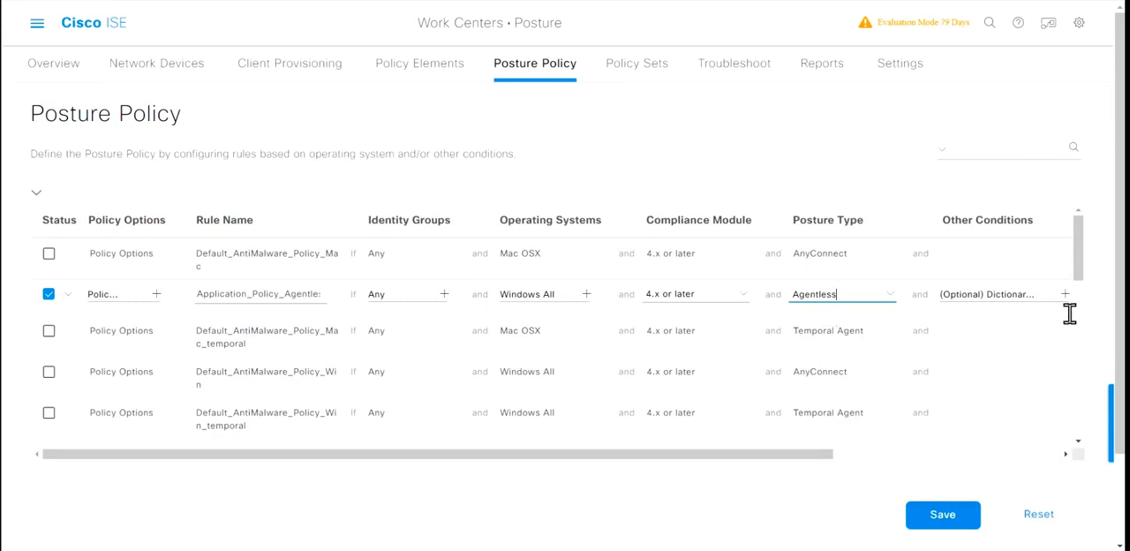
Step: Start a new requirement for the agentless posture rule, named Application_Requirement_Agentless, for Windows All, 4.x or later and Agentless
drag(812, 463, 1071, 461)
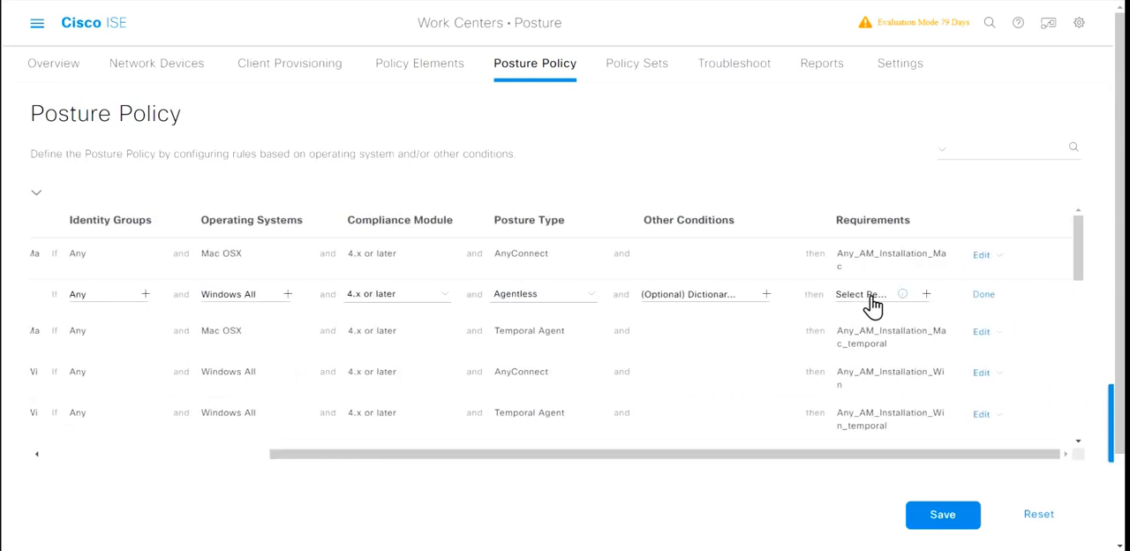
click(930, 295)
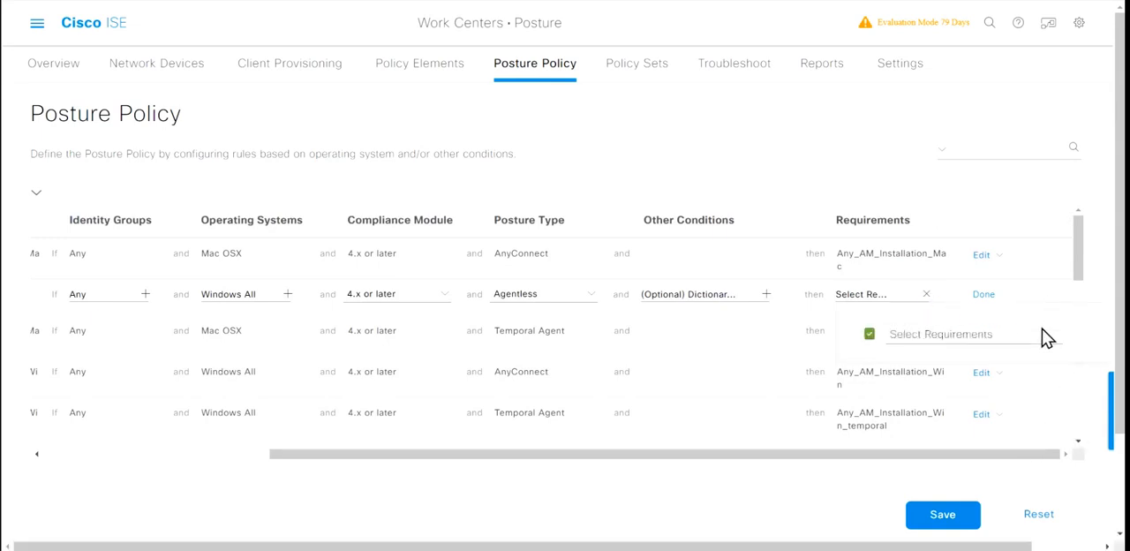
click(1073, 547)
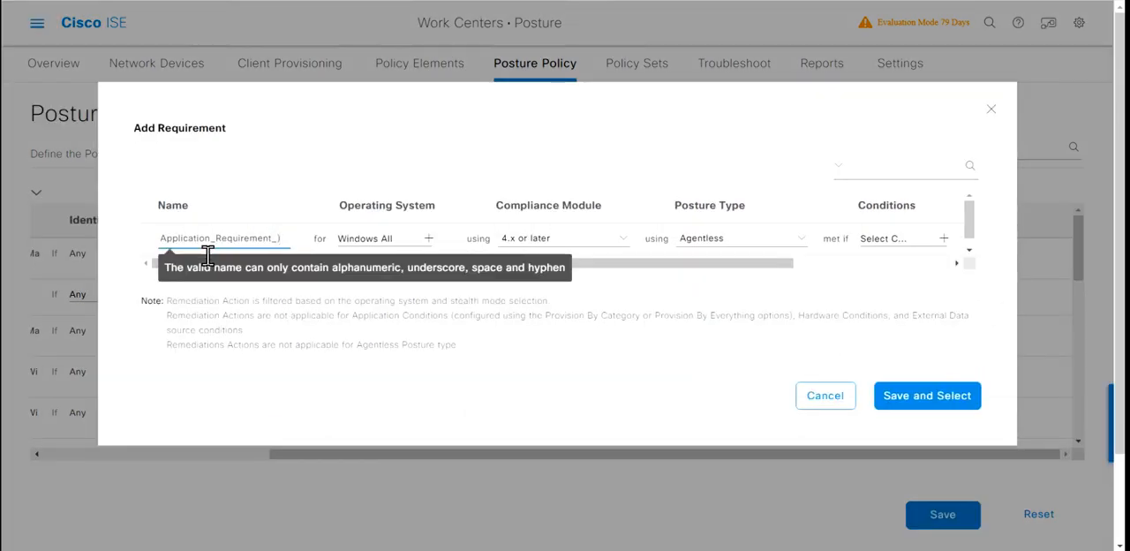
key(BackSpace)
text(A)
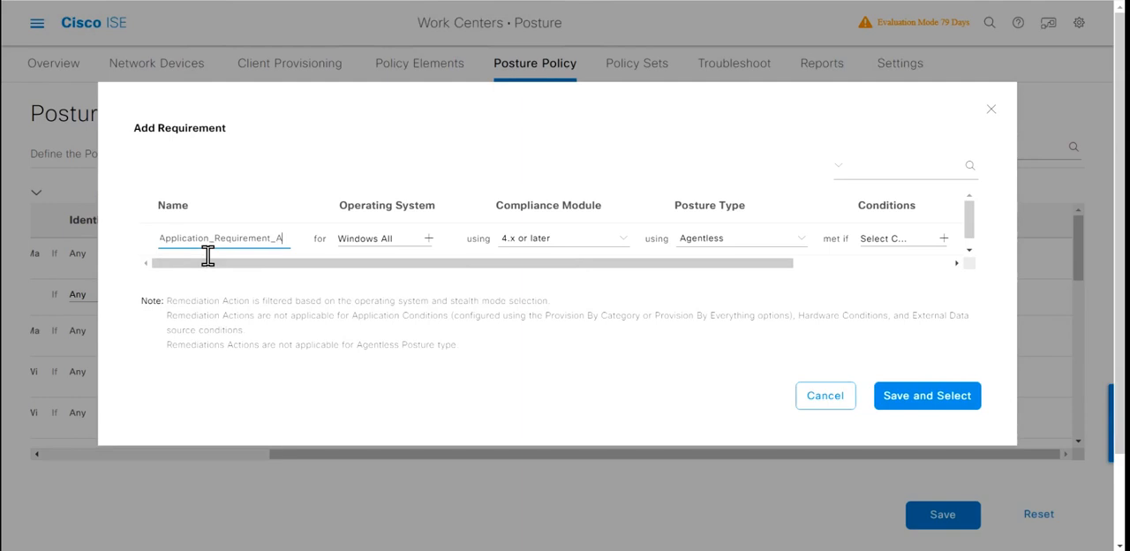
text(gentless)
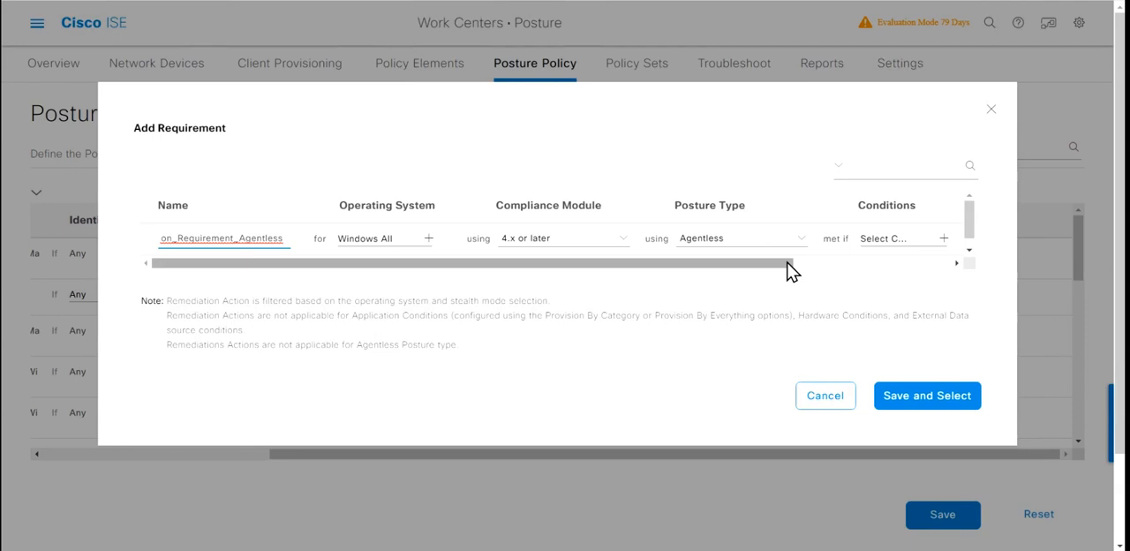
Step: Set the requirement's condition to the user-defined application condition Default_AppVis_Condition_Win, and save and select the requirement
drag(787, 262, 974, 269)
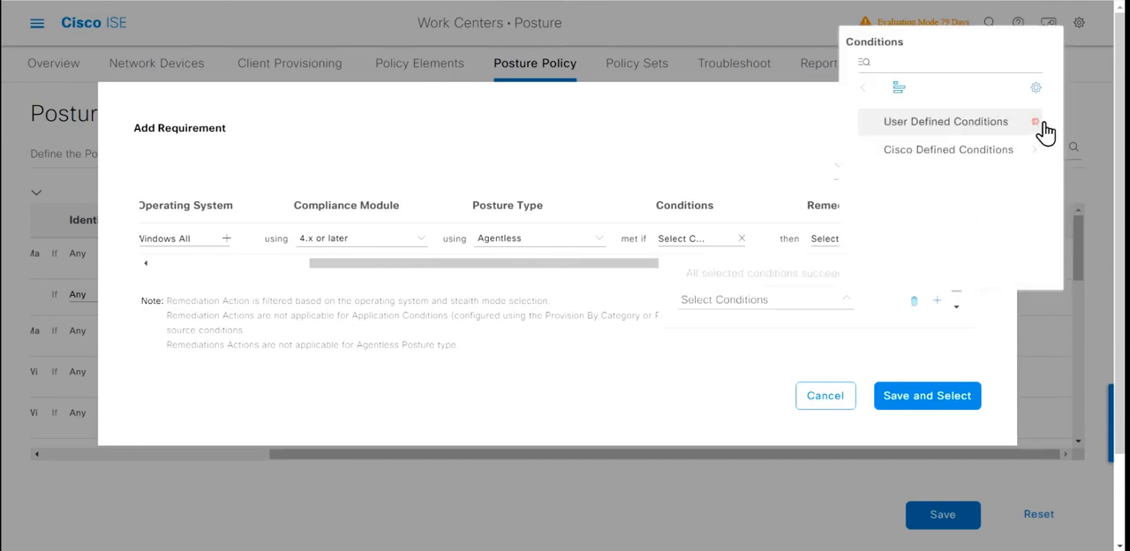
click(1042, 124)
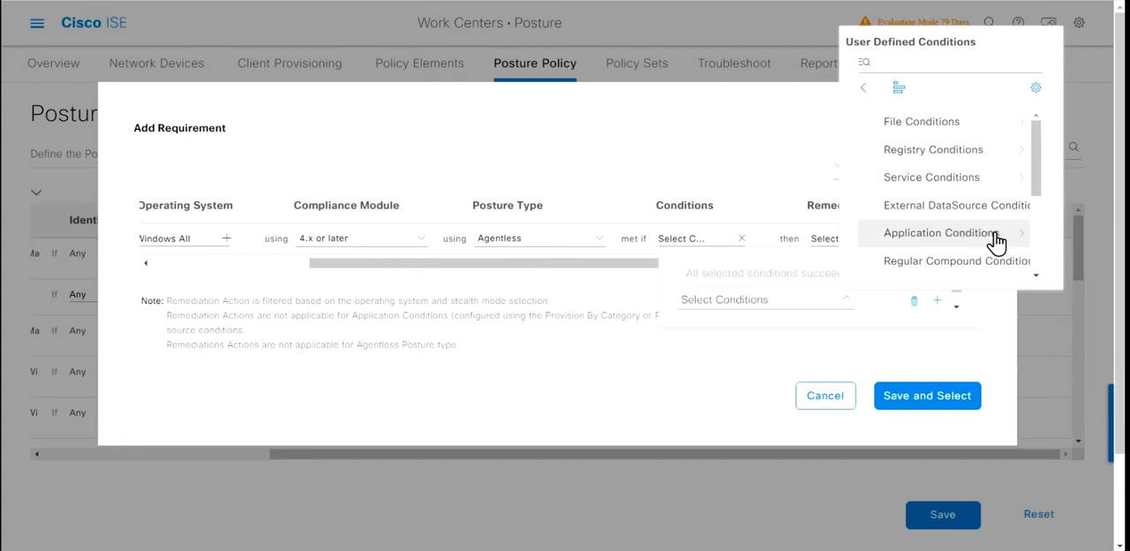
click(1030, 244)
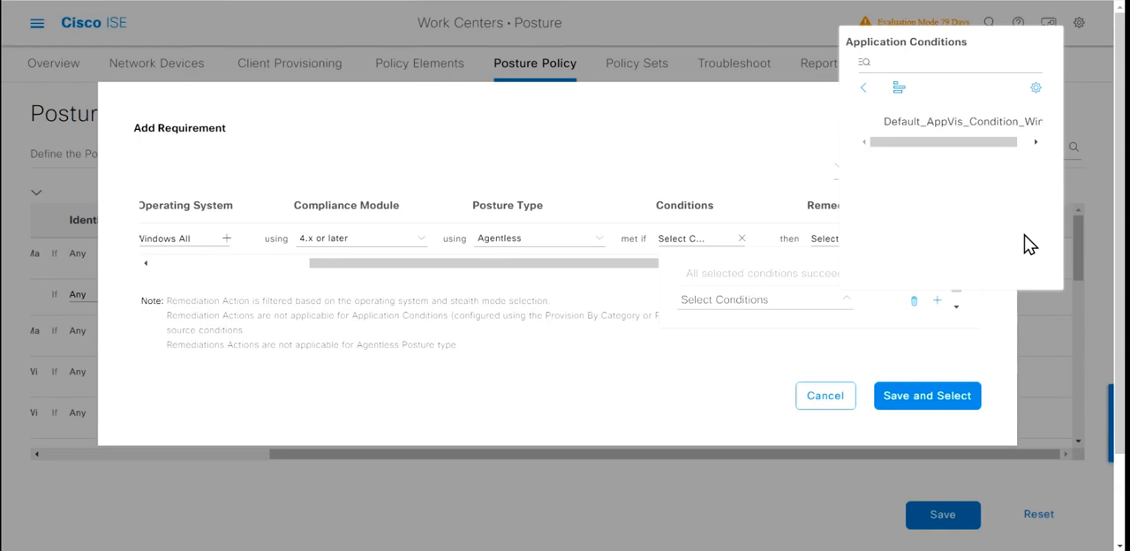
click(961, 137)
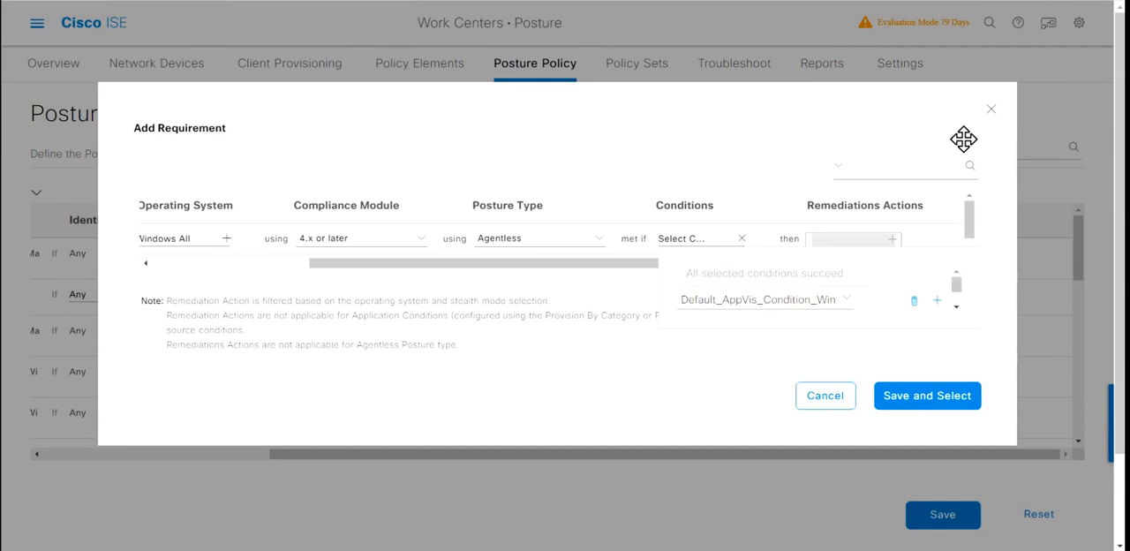
click(953, 409)
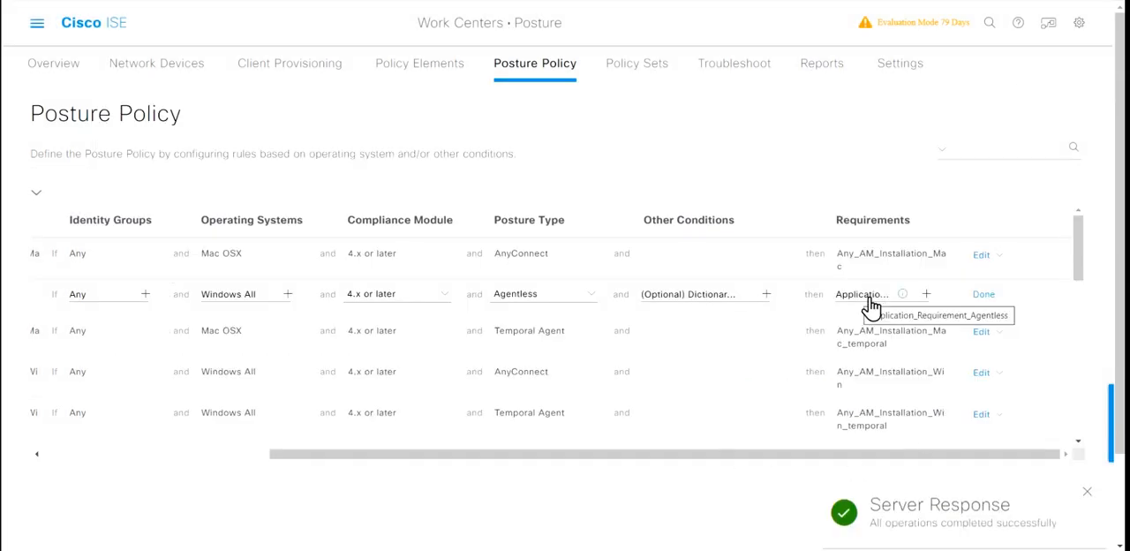
Step: Finish editing the Application_Policy_Agentless rule and save the posture policy
click(984, 296)
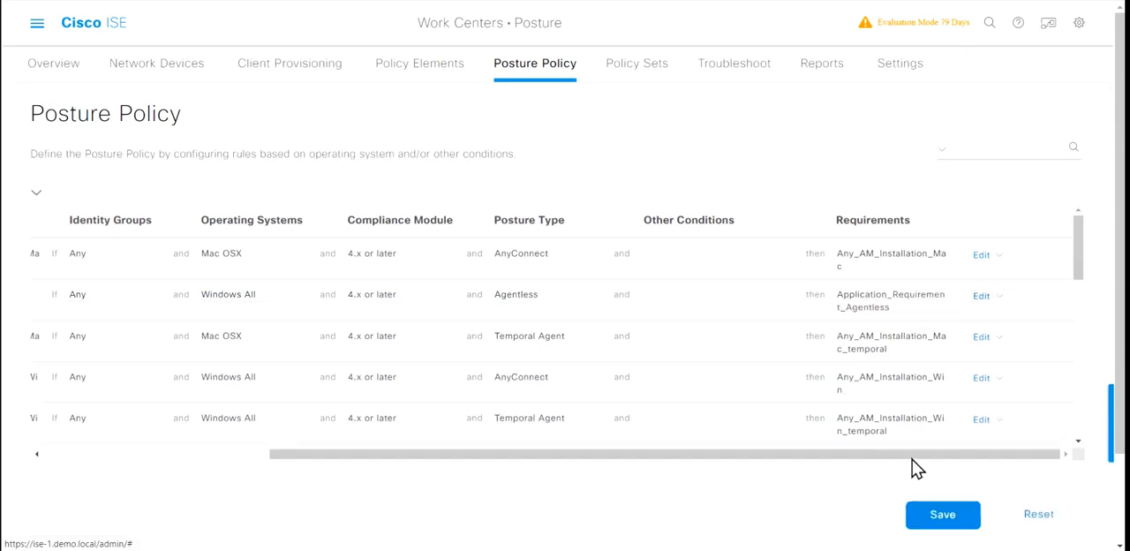
click(139, 455)
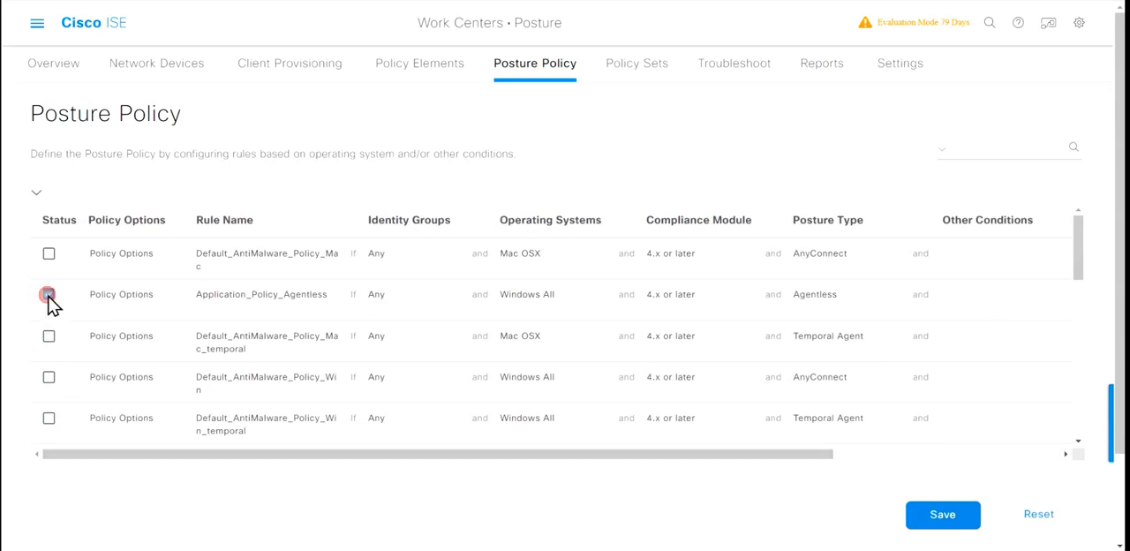
click(949, 523)
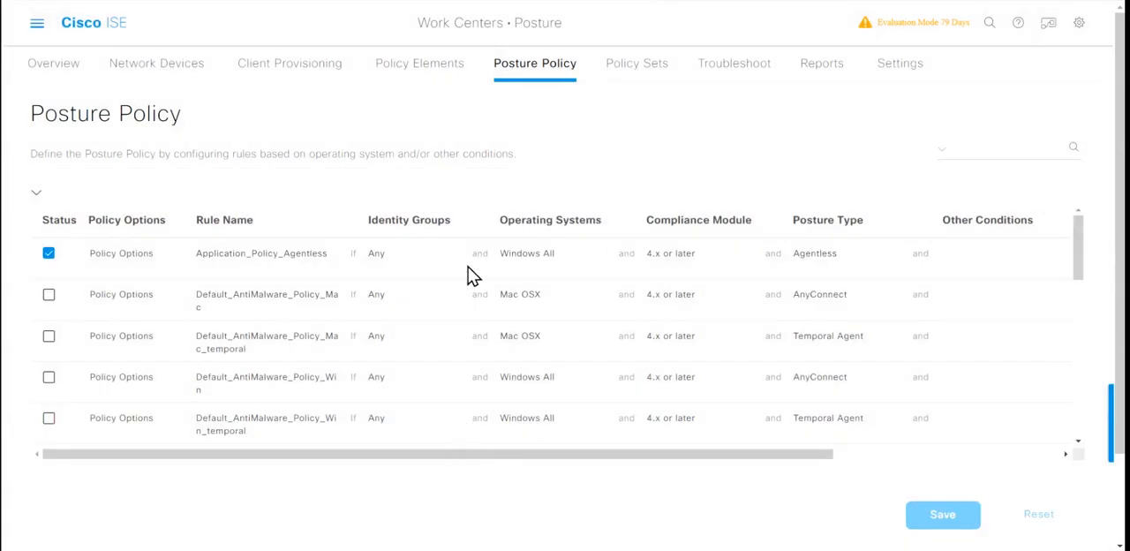
Step: Switch to Windows Defender Firewall on the Windows client and examine the Inbound_Remote_Powershell_Connection inbound rule
scroll(471, 275, down, 5)
scroll(471, 276, up, 5)
scroll(843, 265, right, 3)
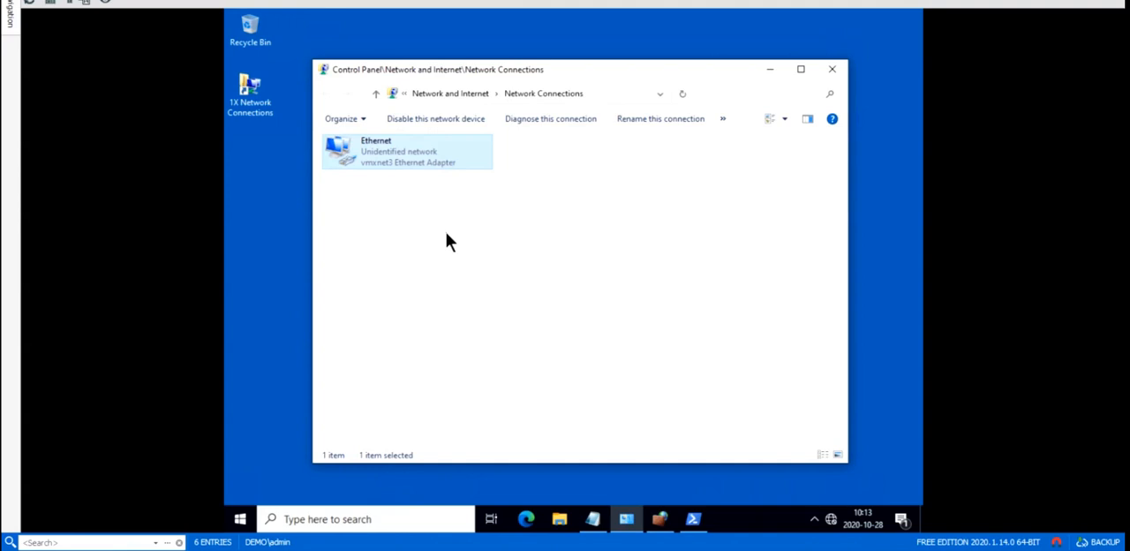
key(alt+Tab)
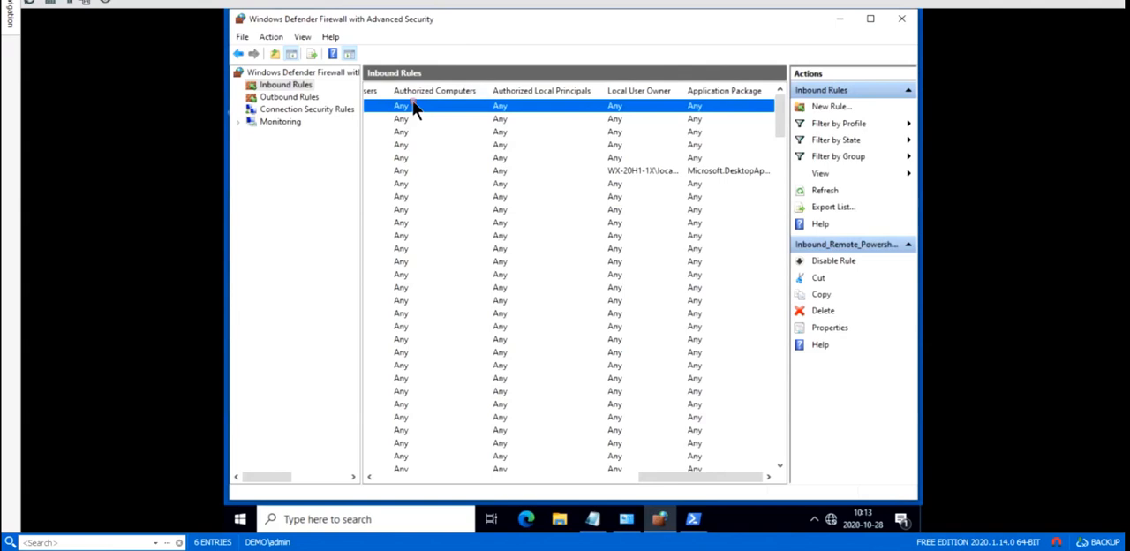
scroll(413, 101, left, 10)
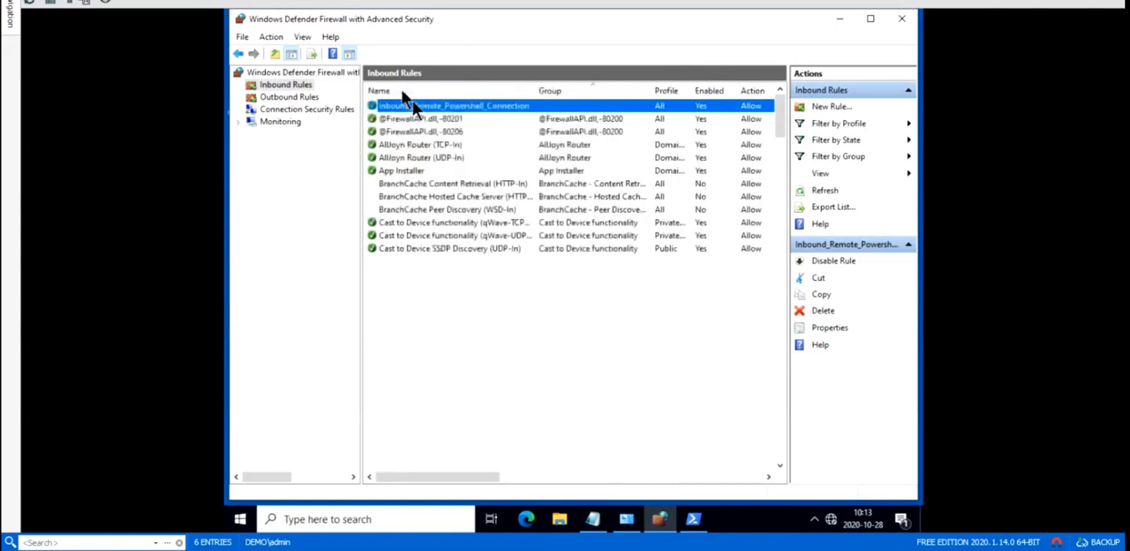
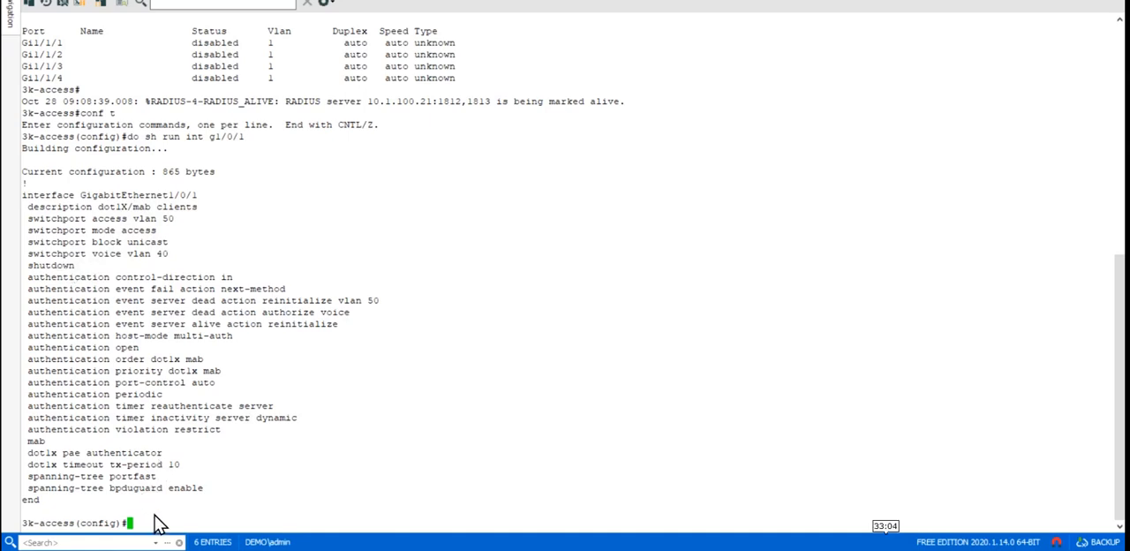
Step: Enter interface configuration mode for port g1/0/1 on the 3k-access switch with int g1/0/1
text(int g1/)
key(BackSpace)
key(BackSpace)
text(1/0/1)
key(Return)
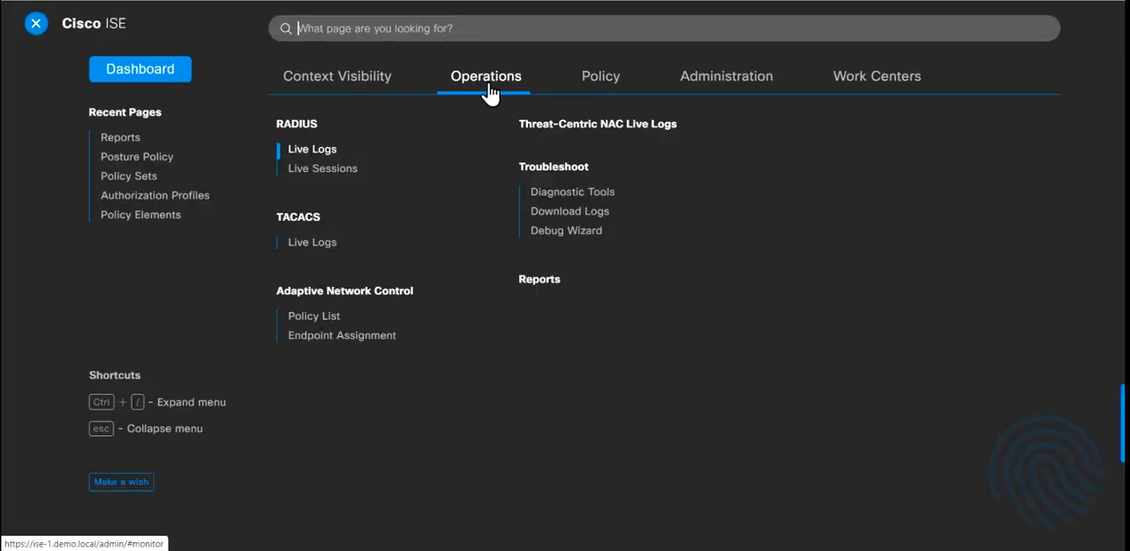
Step: Switch to Cisco ISE and examine the client's authentication and authorization policy details in the Endpoints context visibility
click(354, 80)
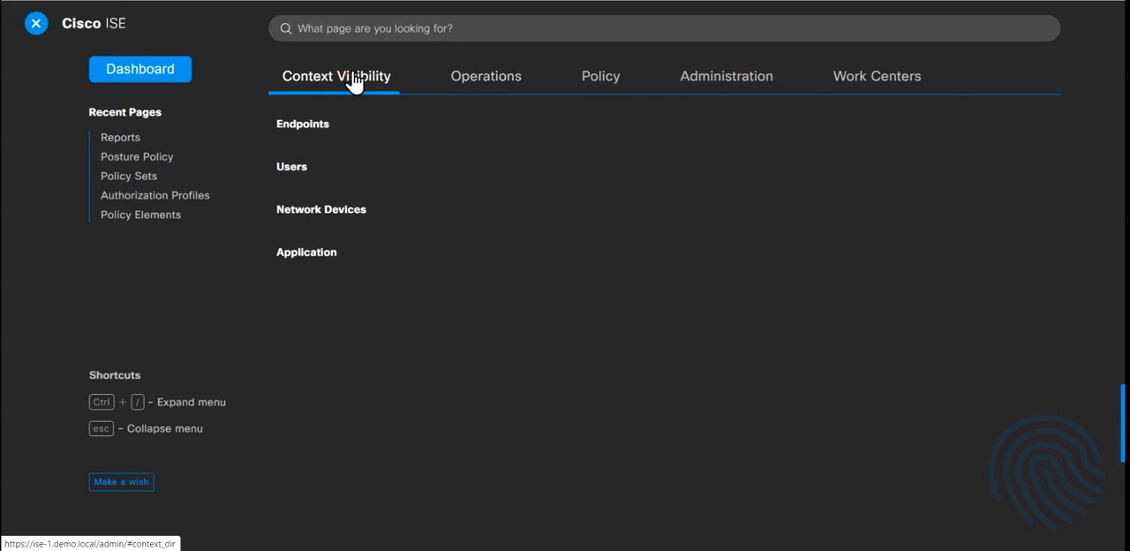
click(301, 125)
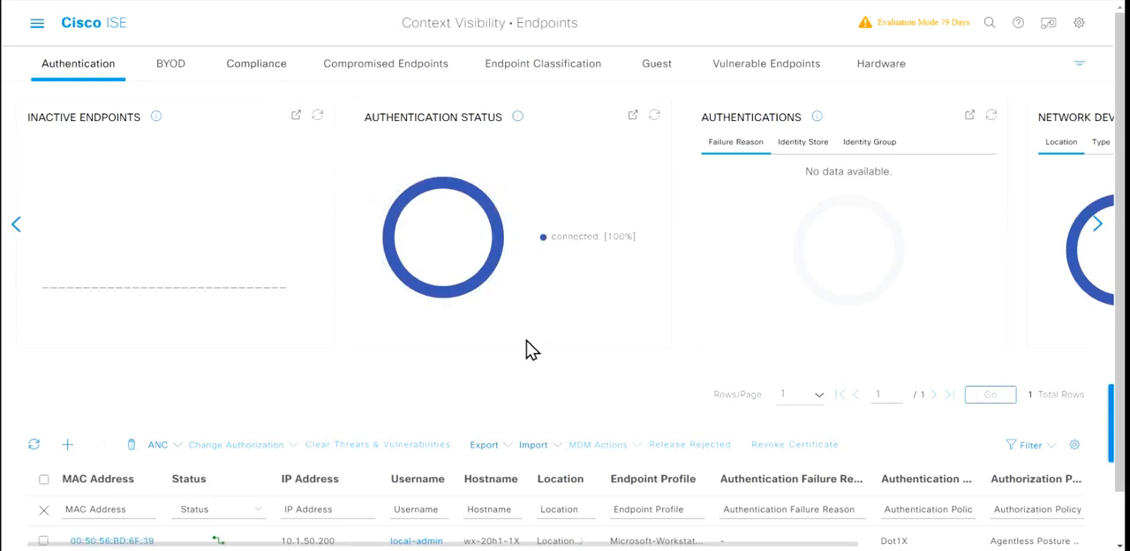
scroll(524, 348, down, 1)
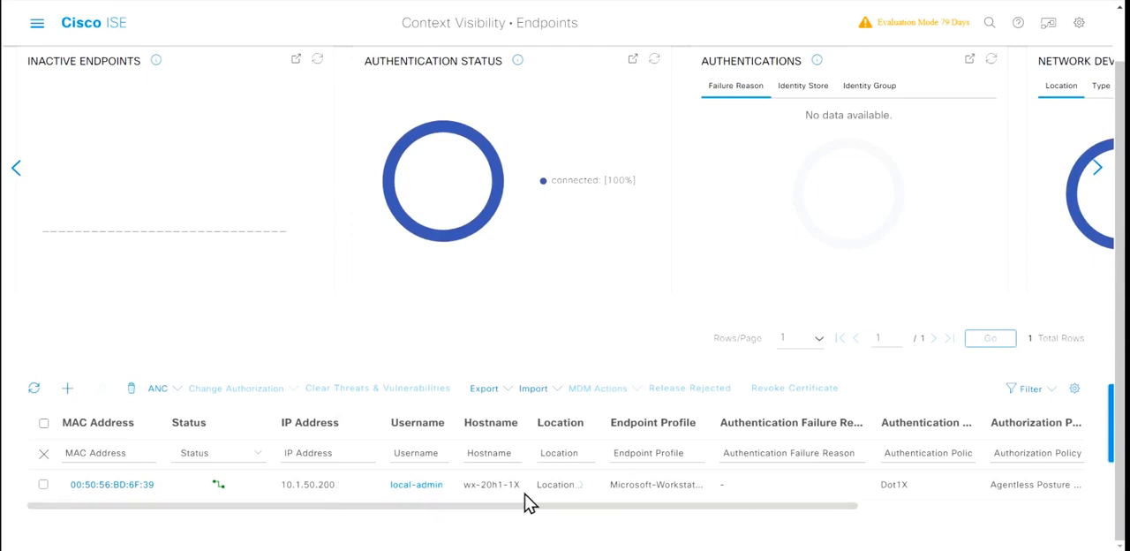
scroll(526, 501, right, 3)
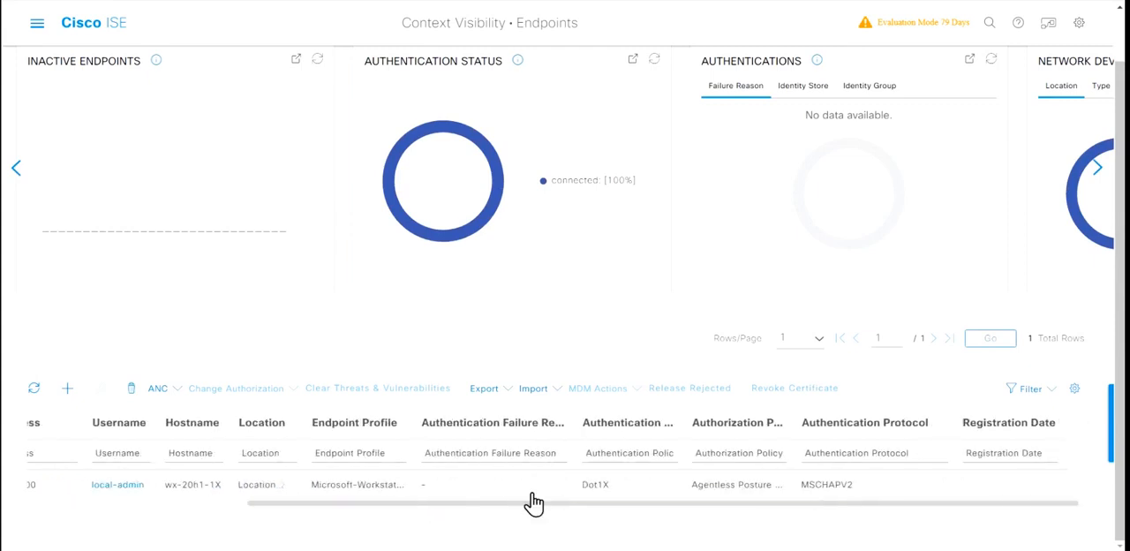
scroll(533, 503, up, 1)
scroll(741, 452, down, 1)
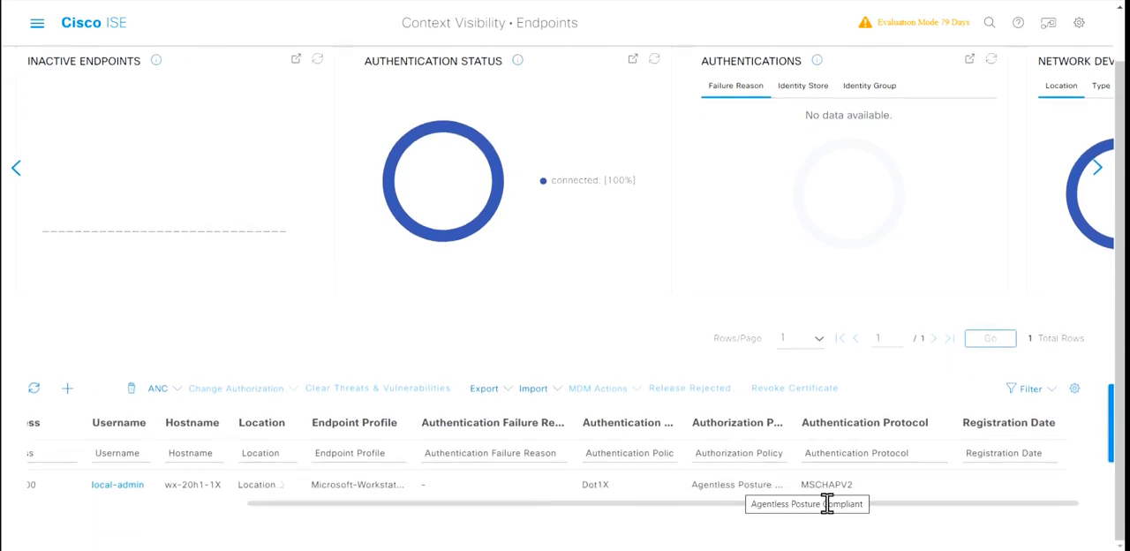
scroll(603, 270, up, 1)
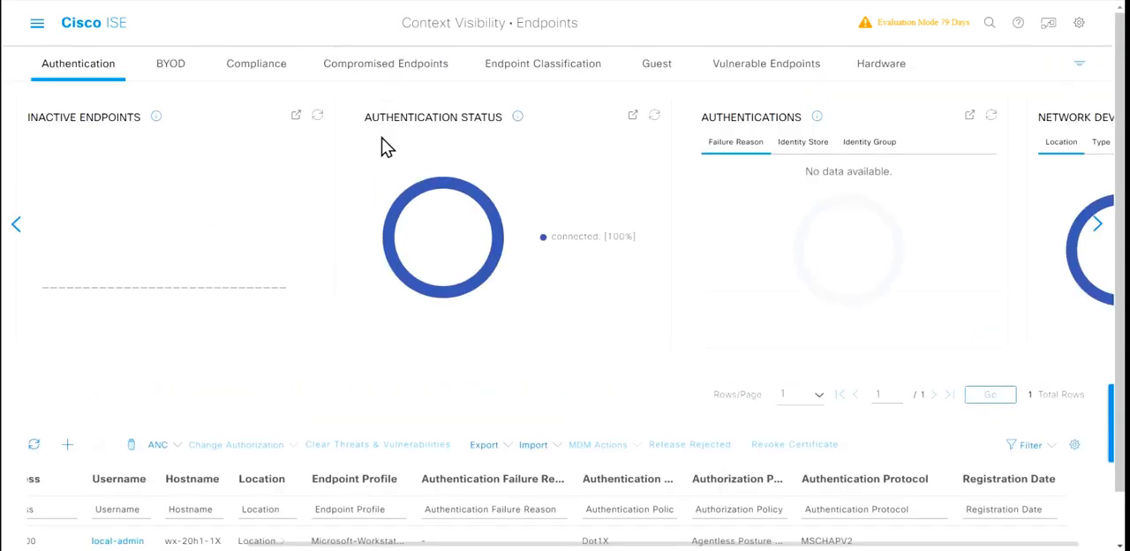
Step: Examine the endpoint's compliance view, including its application counts, OS type and compliance status
click(265, 70)
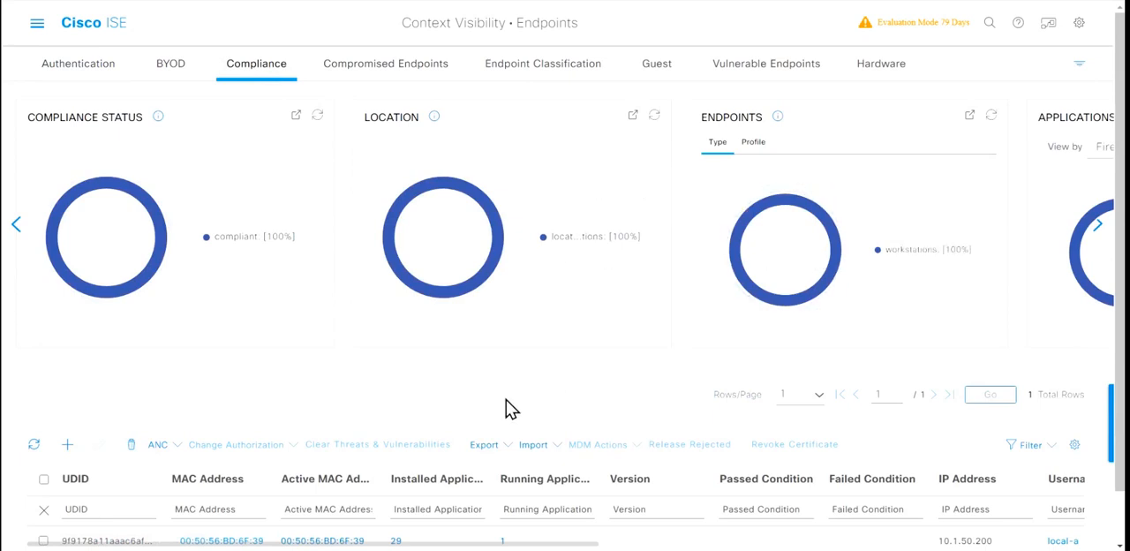
scroll(510, 408, down, 1)
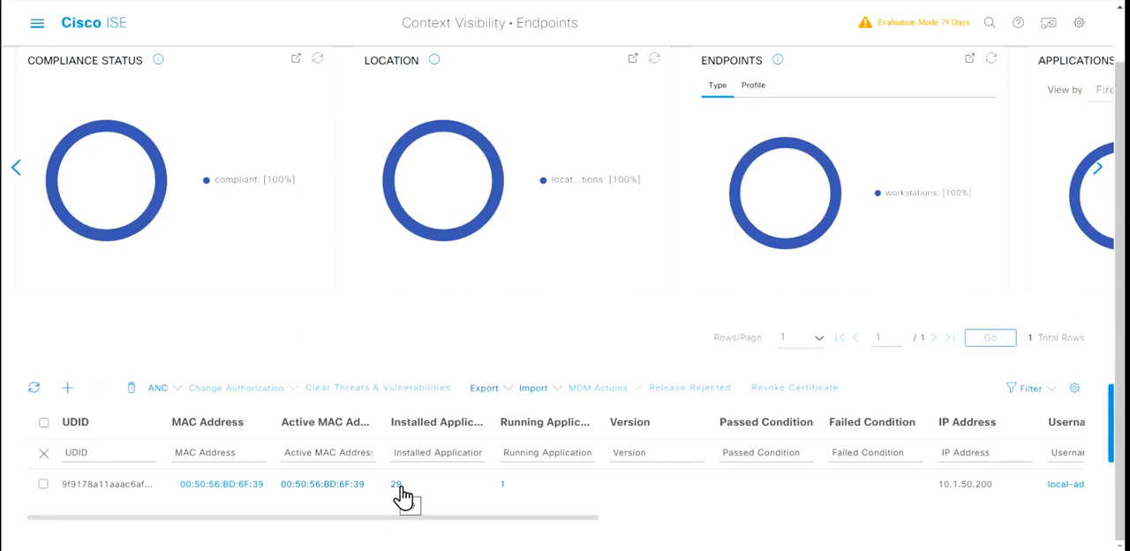
scroll(680, 499, right, 6)
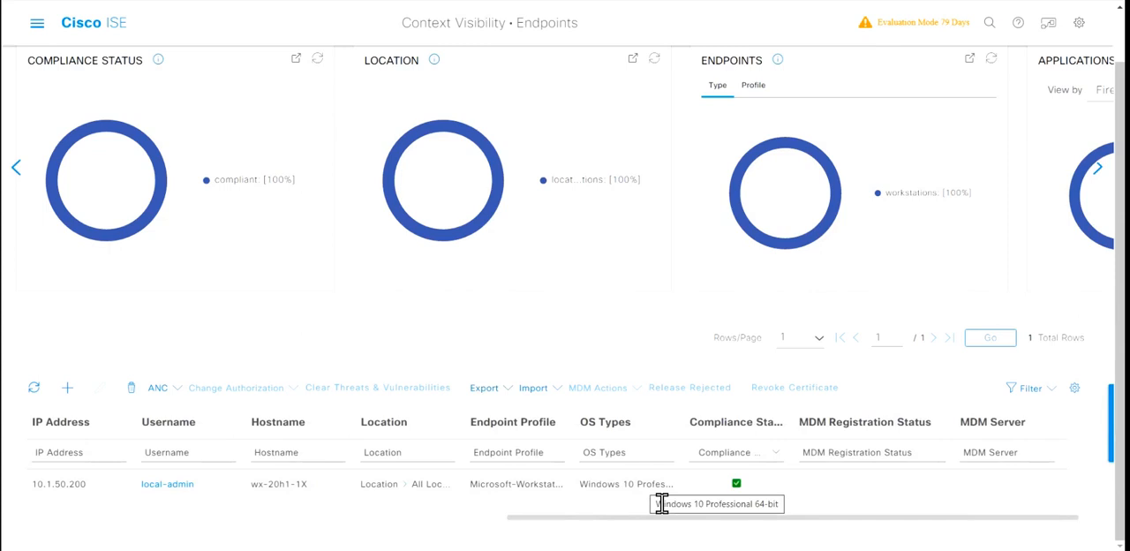
scroll(661, 503, left, 6)
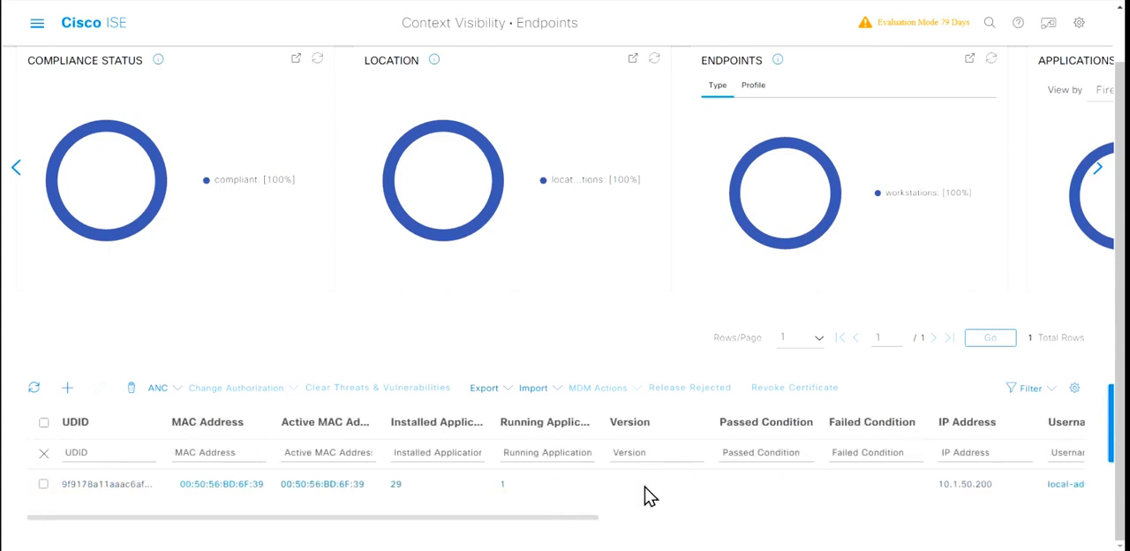
Step: Open the endpoint's installed applications and review their versions, vendors, categories and install paths
click(397, 486)
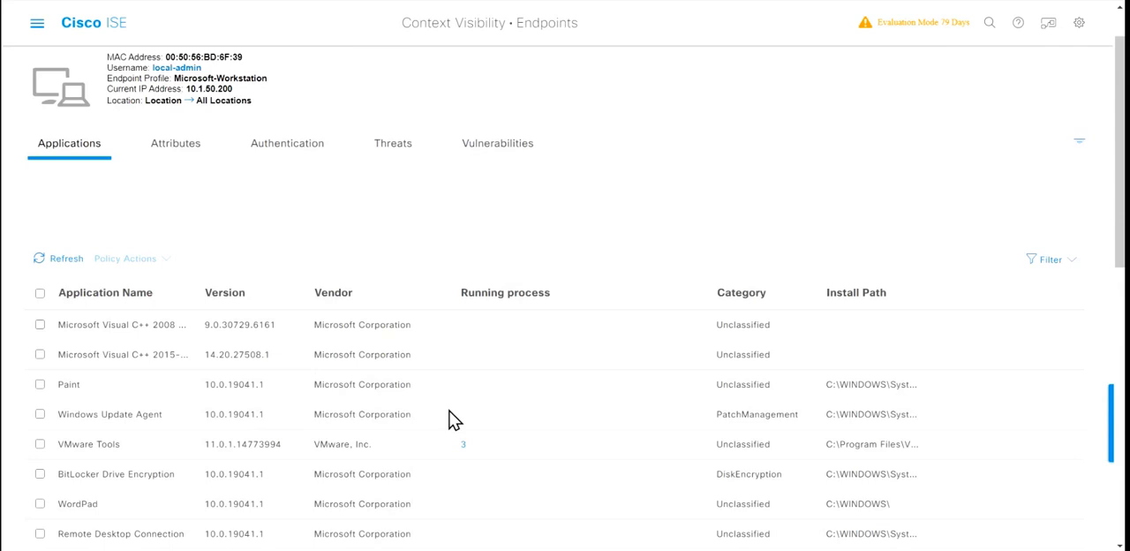
scroll(451, 420, down, 5)
scroll(451, 420, down, 2)
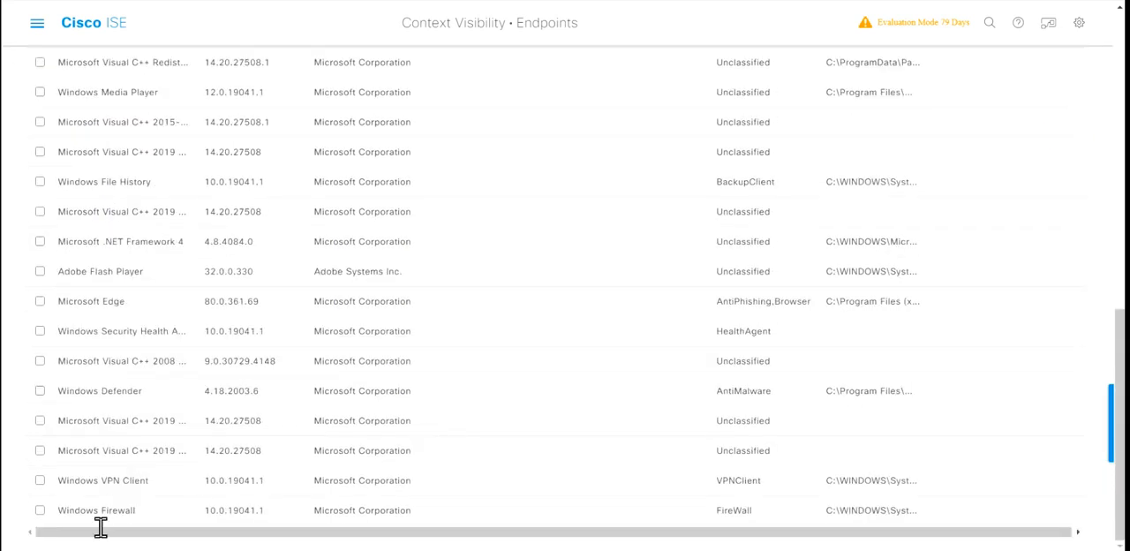
scroll(494, 487, up, 7)
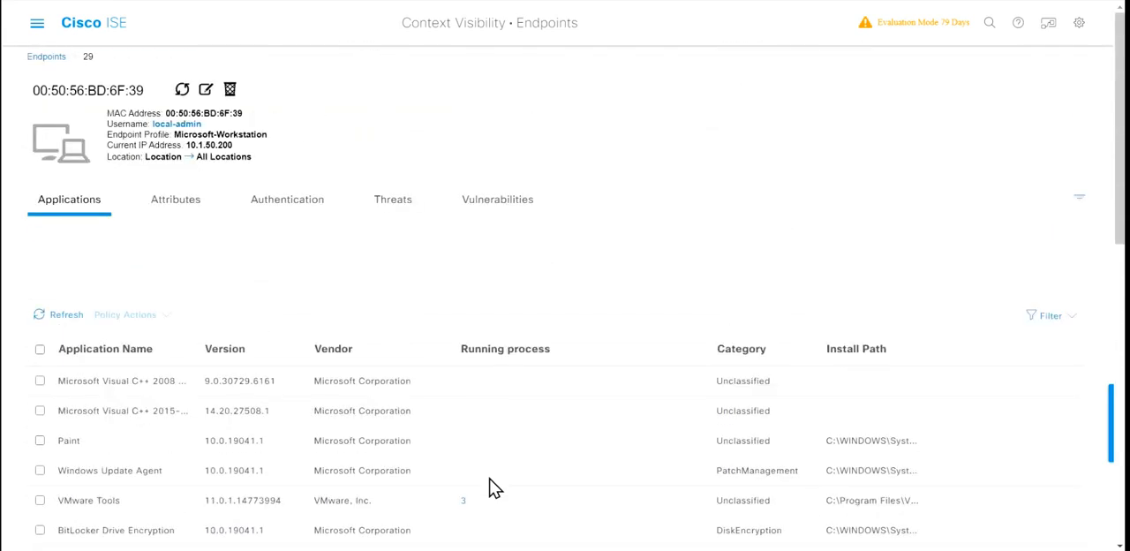
Step: Review the endpoint's general, custom and other attributes
click(194, 215)
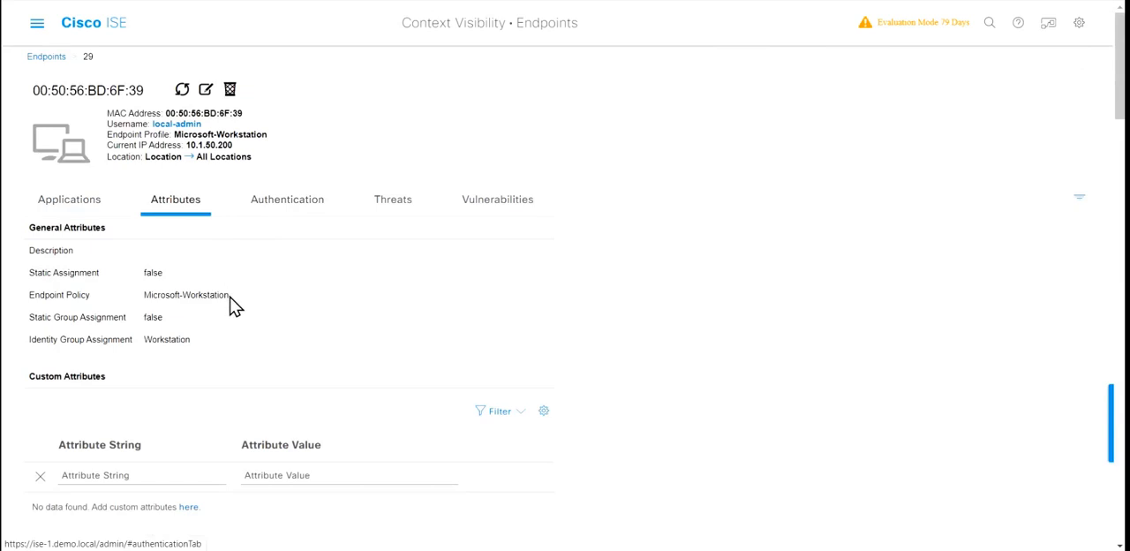
scroll(259, 314, down, 2)
scroll(259, 315, down, 4)
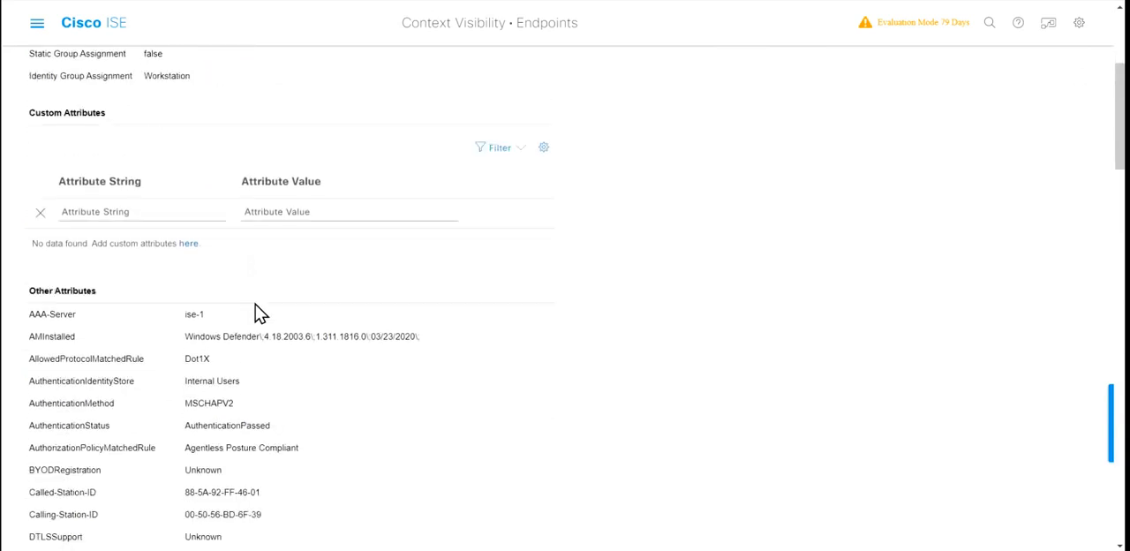
scroll(260, 315, down, 7)
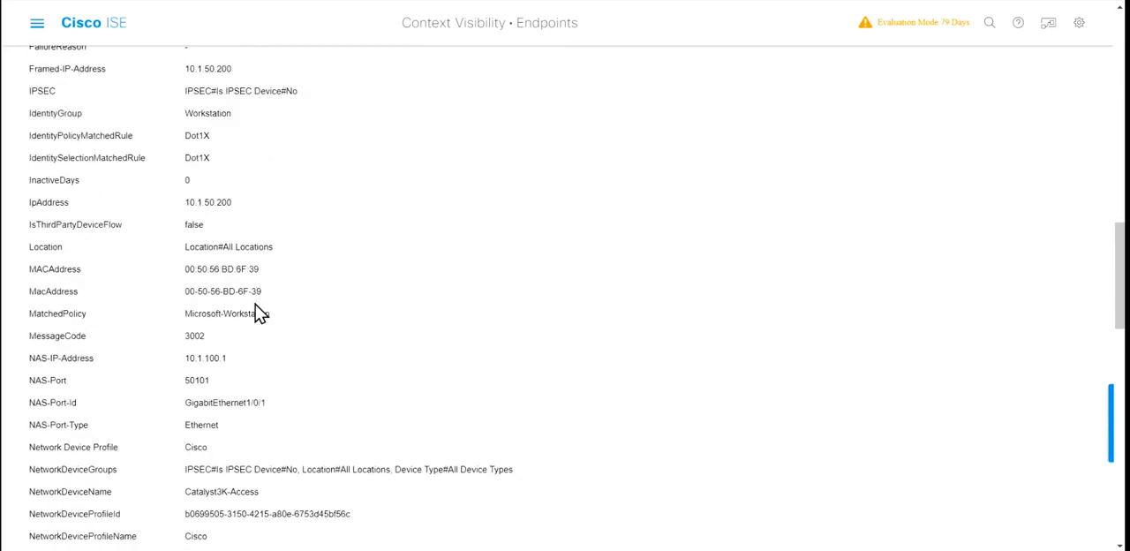
scroll(260, 314, up, 14)
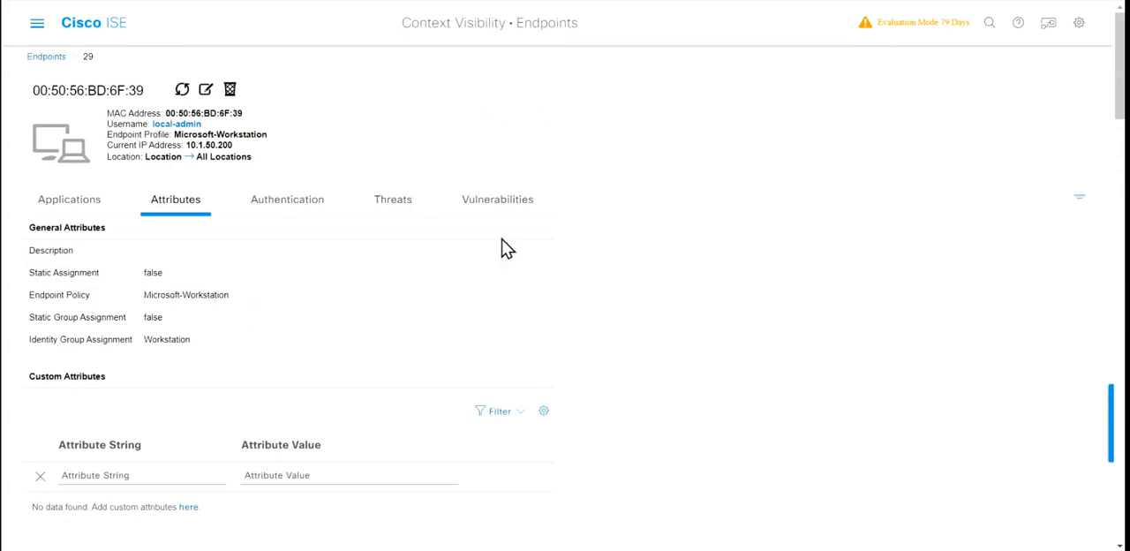
Step: Check the endpoint's vulnerabilities, threats and authentication details
click(488, 207)
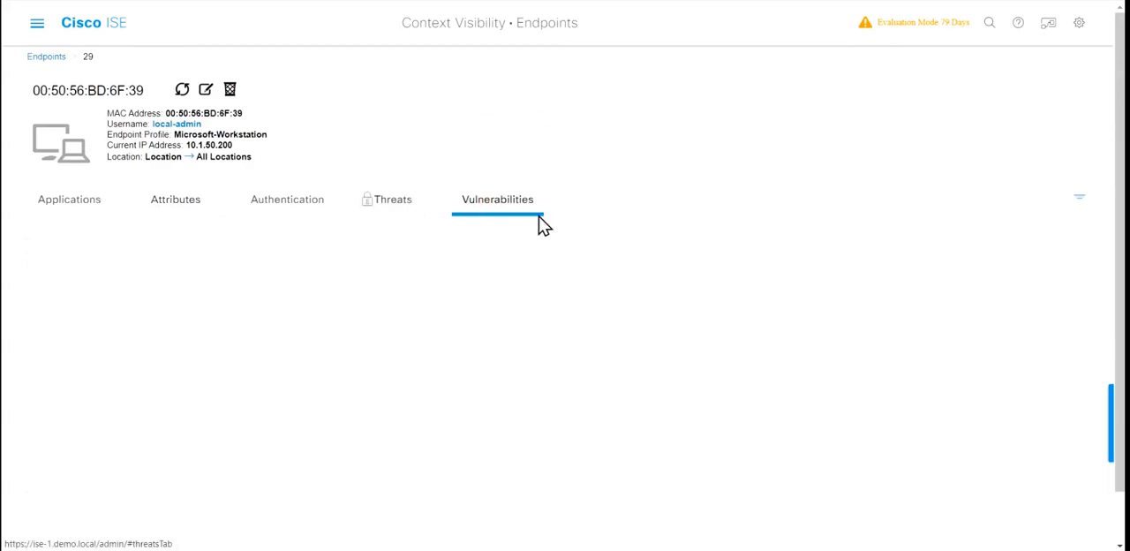
click(402, 212)
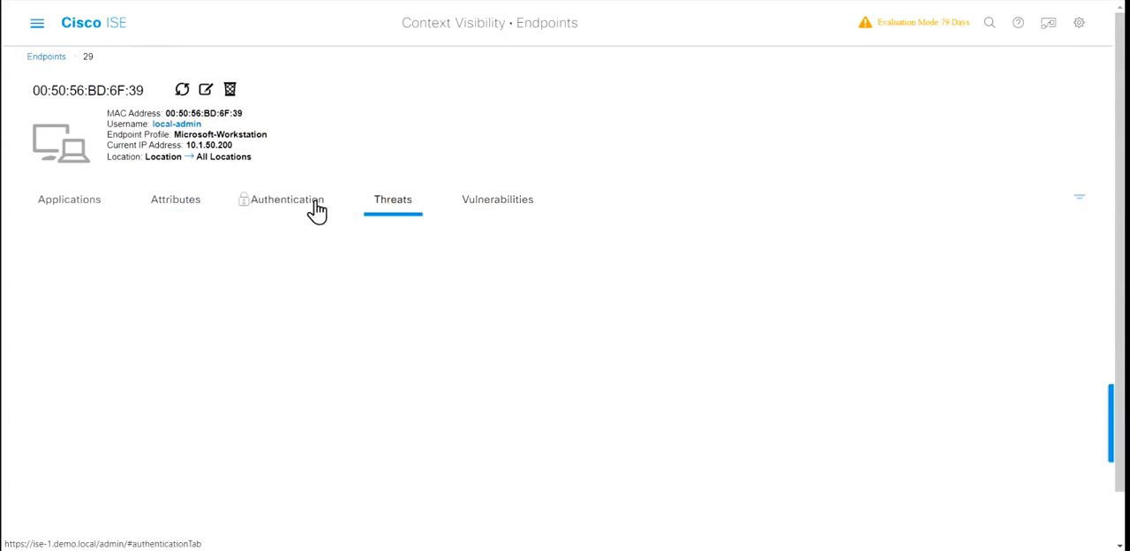
click(316, 209)
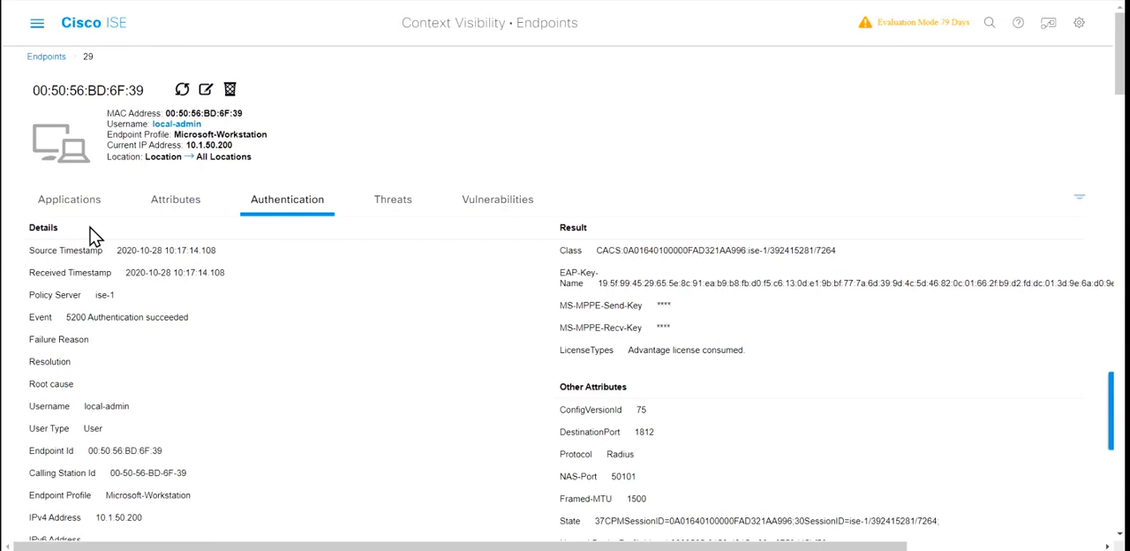
Step: Open the Application context visibility and review the application categories and the list of discovered applications
click(41, 27)
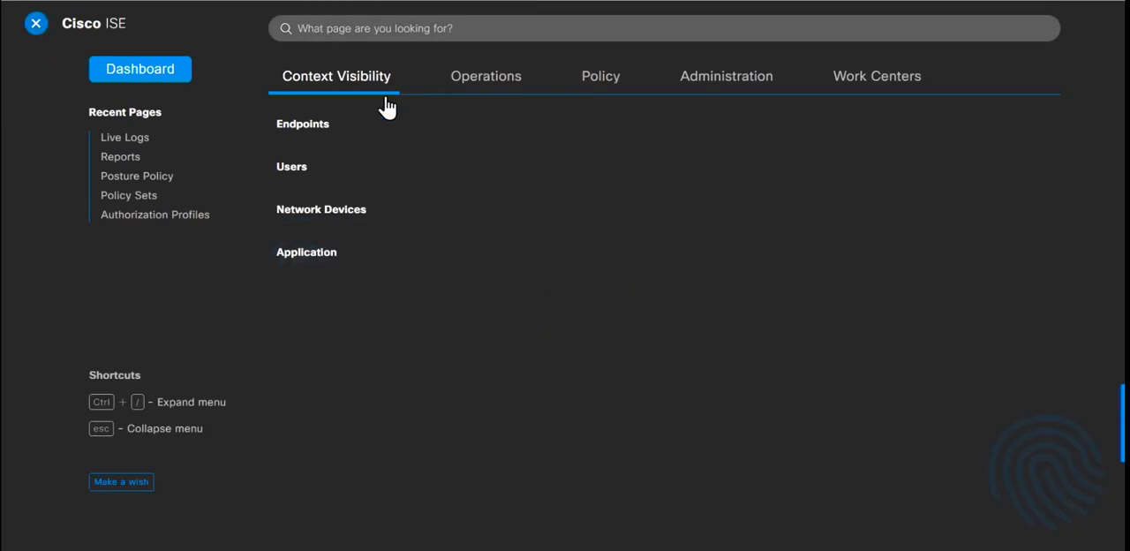
click(322, 255)
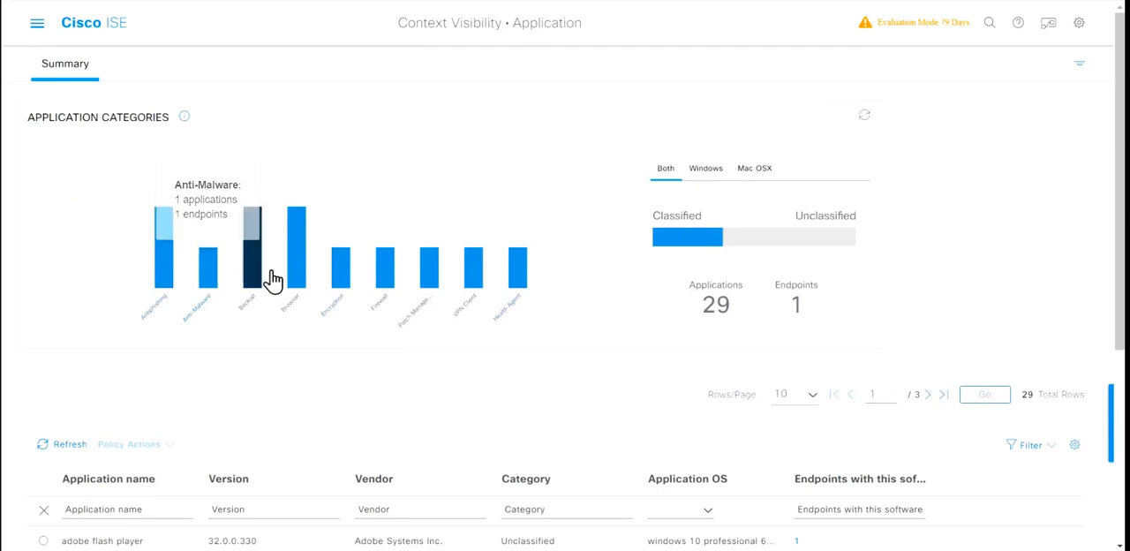
scroll(294, 386, down, 4)
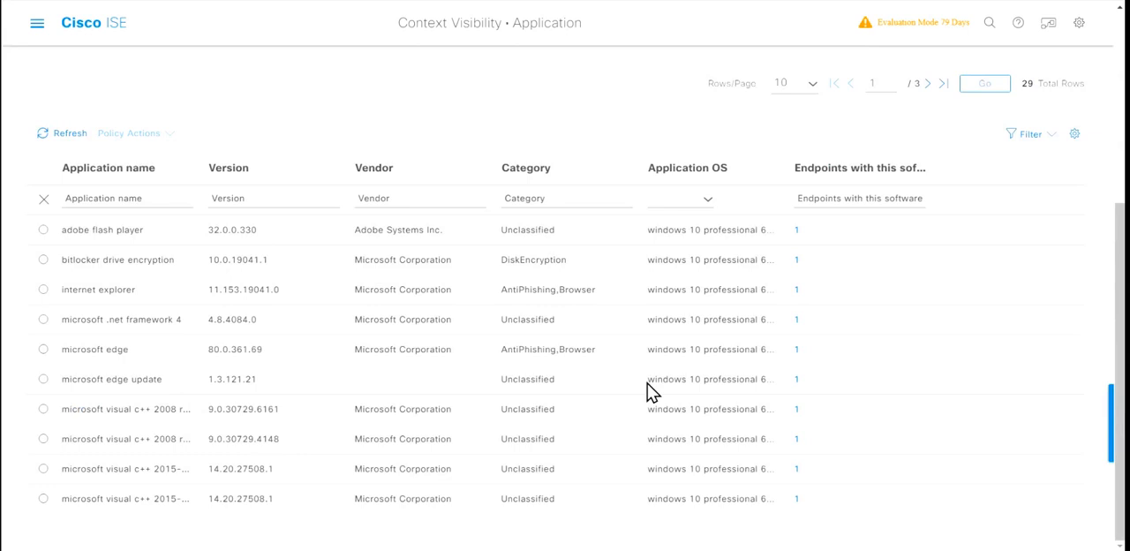
scroll(982, 321, up, 4)
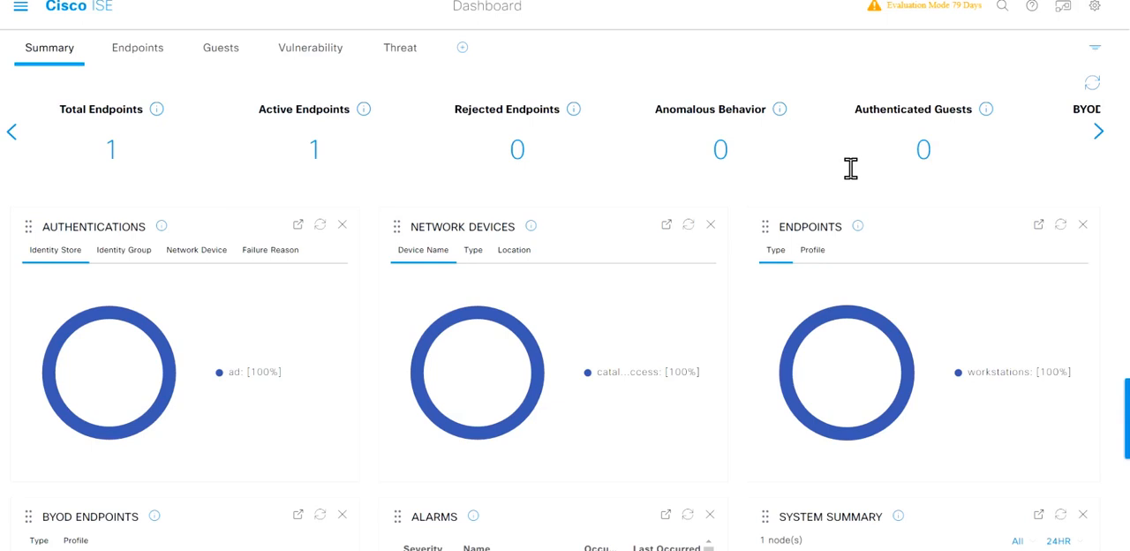
Step: Show the PassiveID Setup, Visibility Setup and Run Endpoint Scripts options from the dashboard
click(1073, 12)
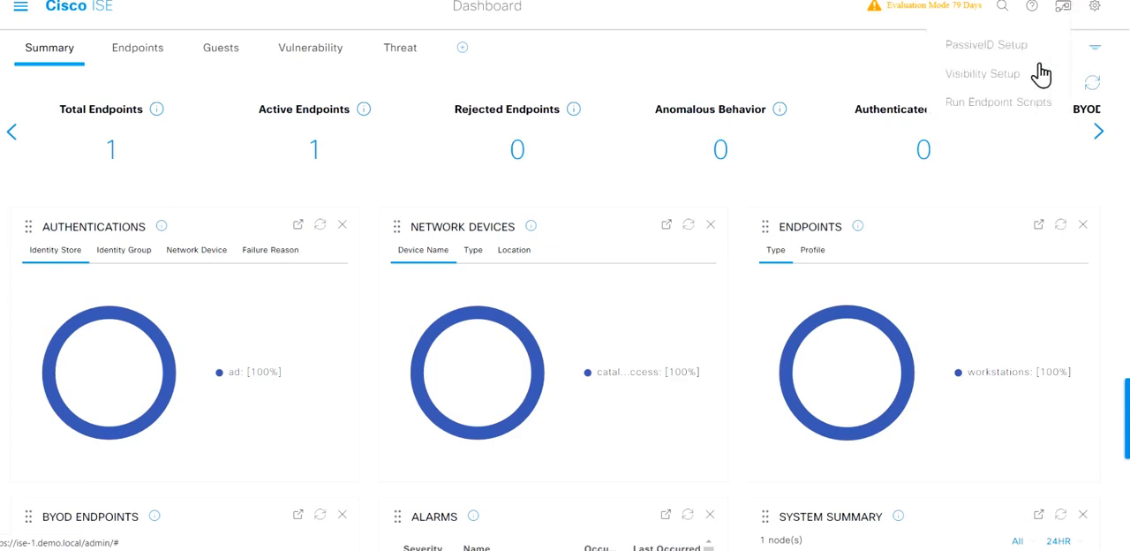